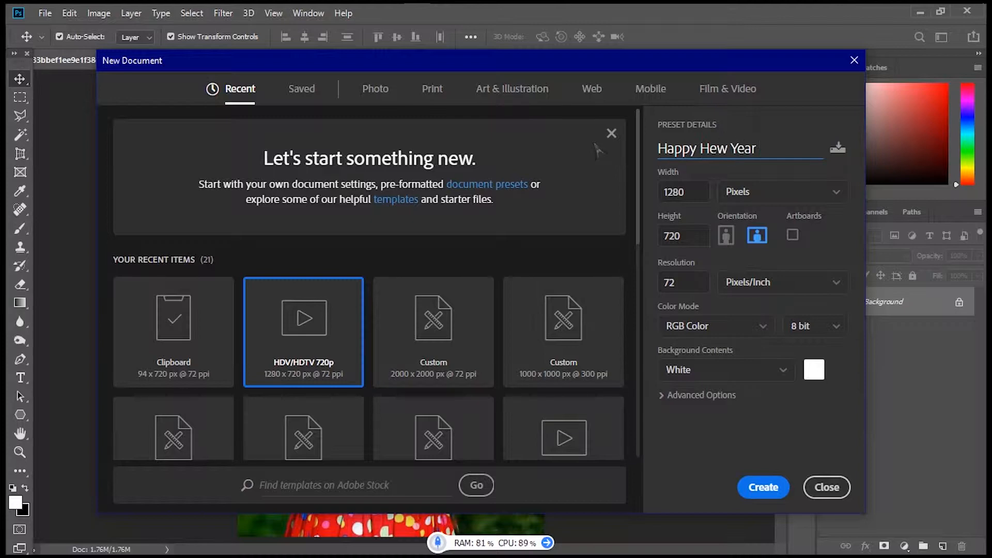
Name the new 1280 x 720 pixel document "Happy Hew Year 2019 Cover Photo For Video" and create it
text(er Photo For Video)
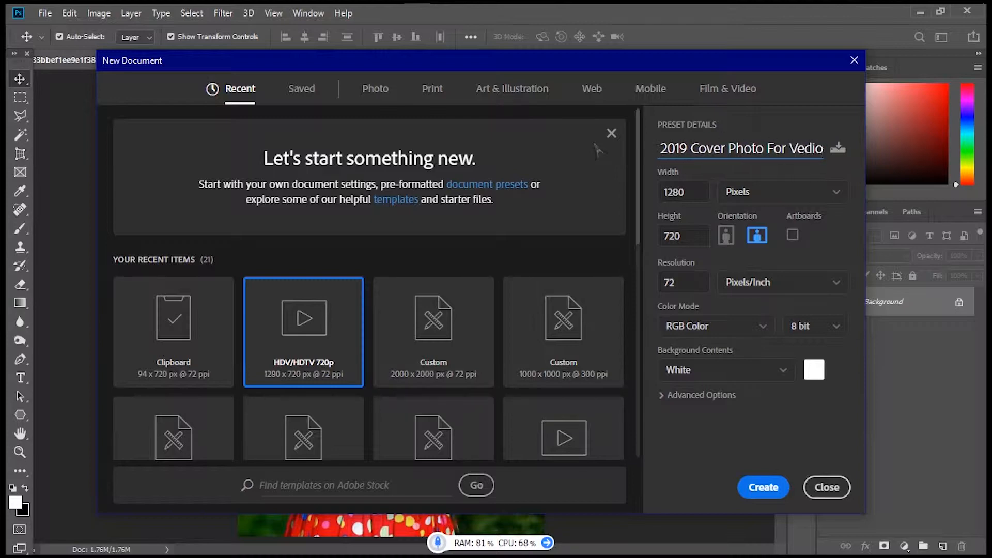
click(759, 490)
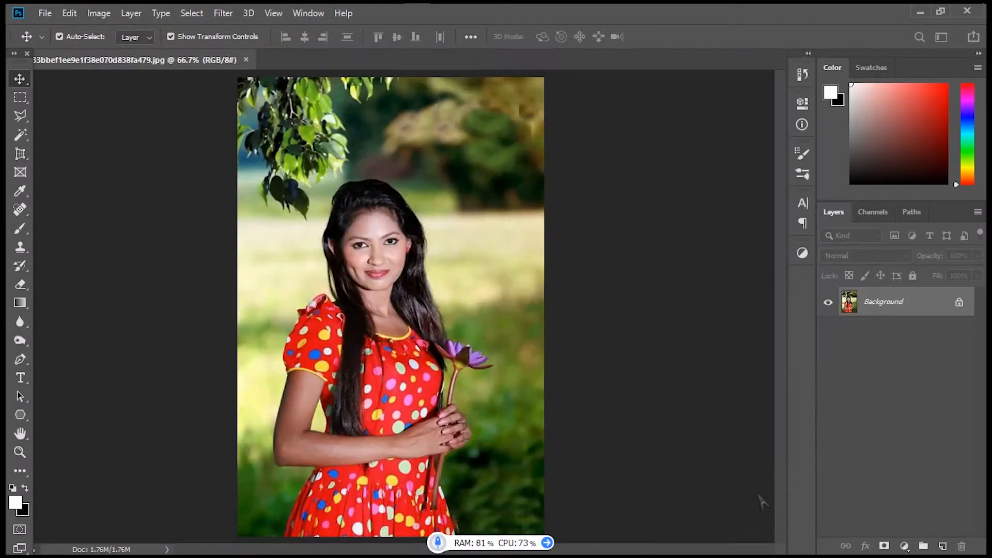
Unlock the girl photo's background layer and bring the photo into the Happy Hew Year 2019 cover document
click(94, 58)
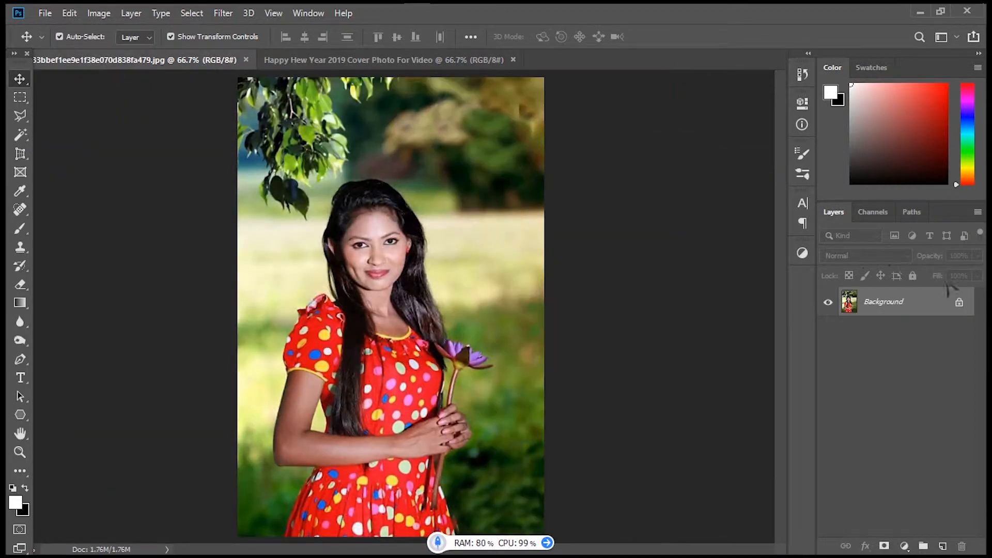
click(959, 305)
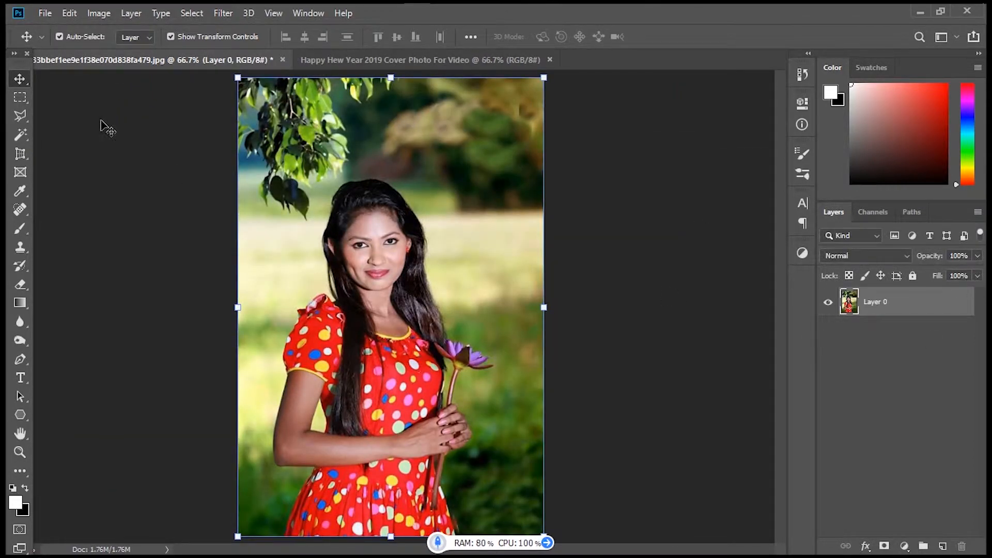
drag(323, 292, 279, 315)
click(274, 62)
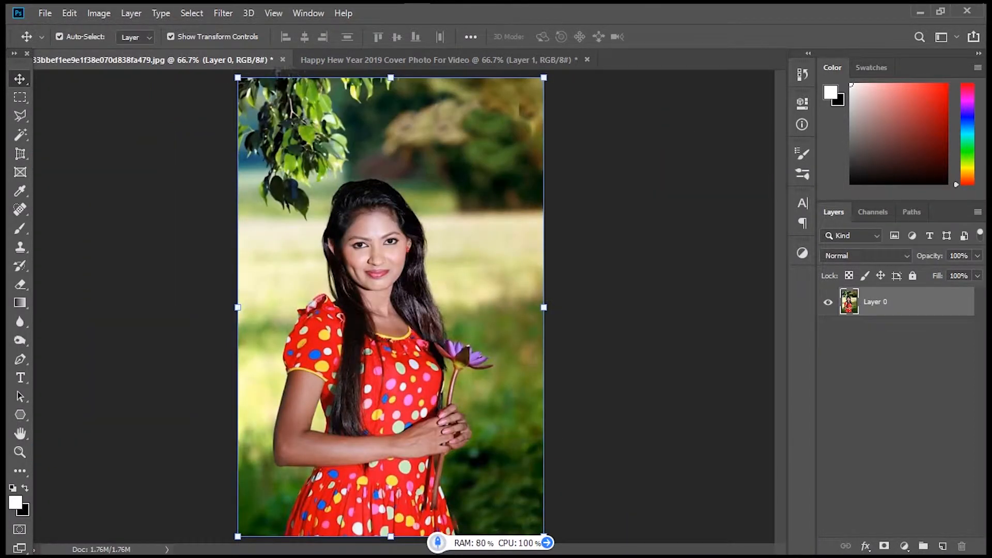
click(485, 234)
Scale the girl photo down and align it with the canvas's left edge so it covers the full canvas height
drag(379, 146, 370, 157)
drag(420, 89, 381, 147)
drag(292, 299, 252, 235)
drag(350, 91, 324, 124)
drag(239, 318, 246, 320)
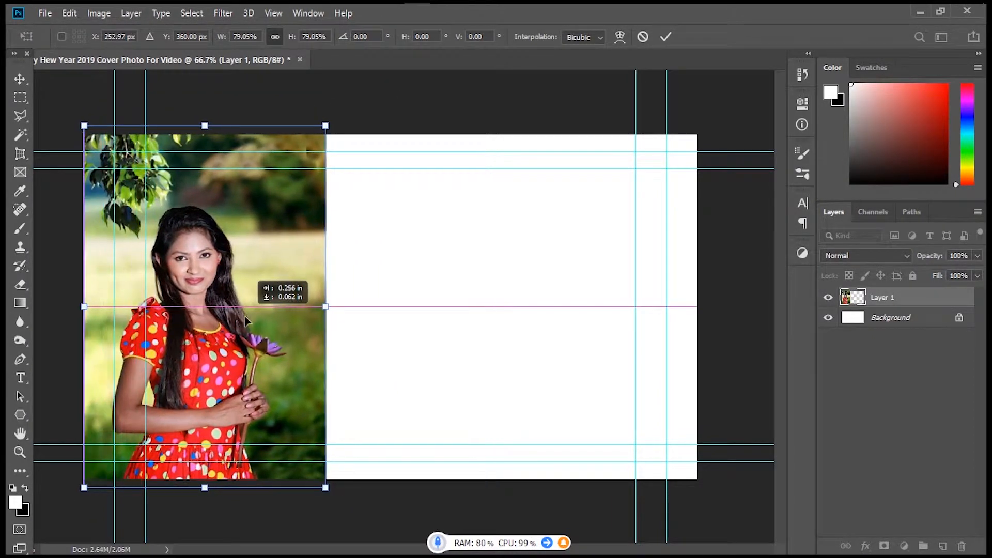
drag(326, 124, 382, 113)
key(Return)
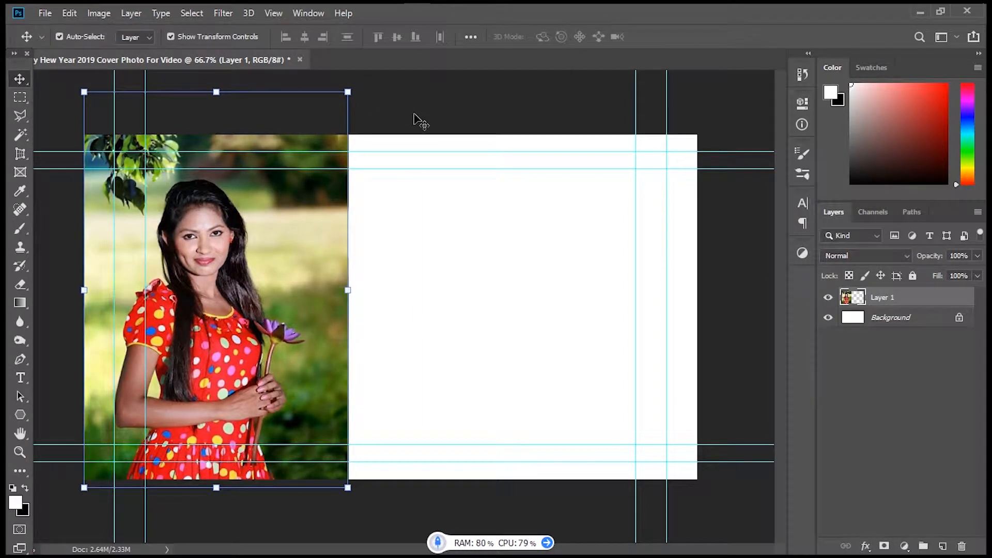
Rename the photo's layer as Girl Photo and give it a red colour label
right_click(20, 96)
click(83, 97)
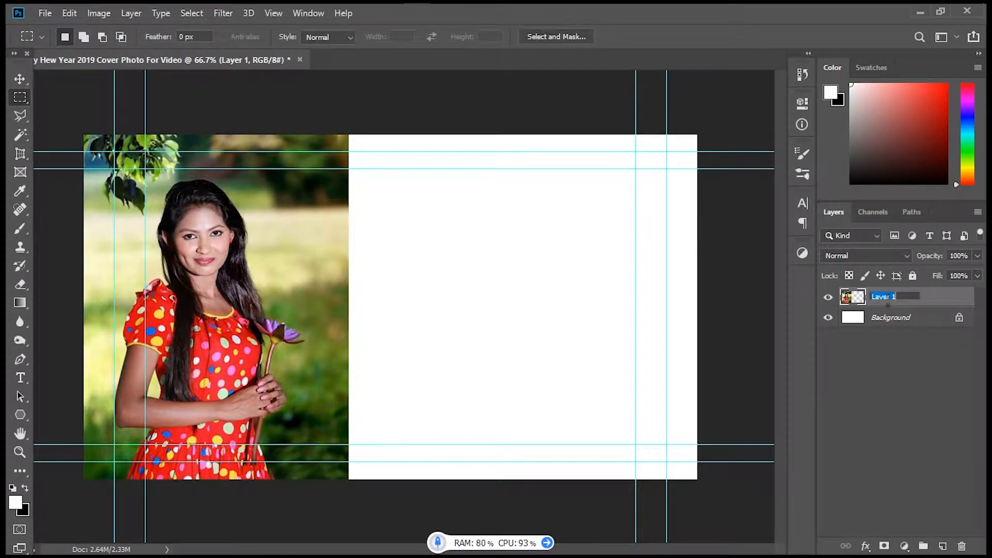
right_click(887, 302)
click(764, 485)
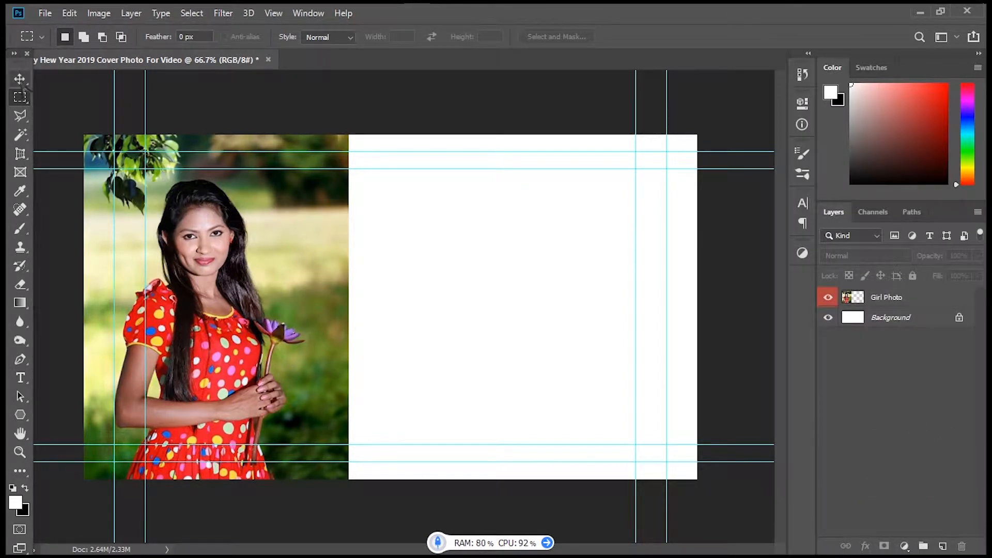
Copy a narrow full-height strip from the photo's right edge and paste it as a new layer
drag(306, 125, 348, 484)
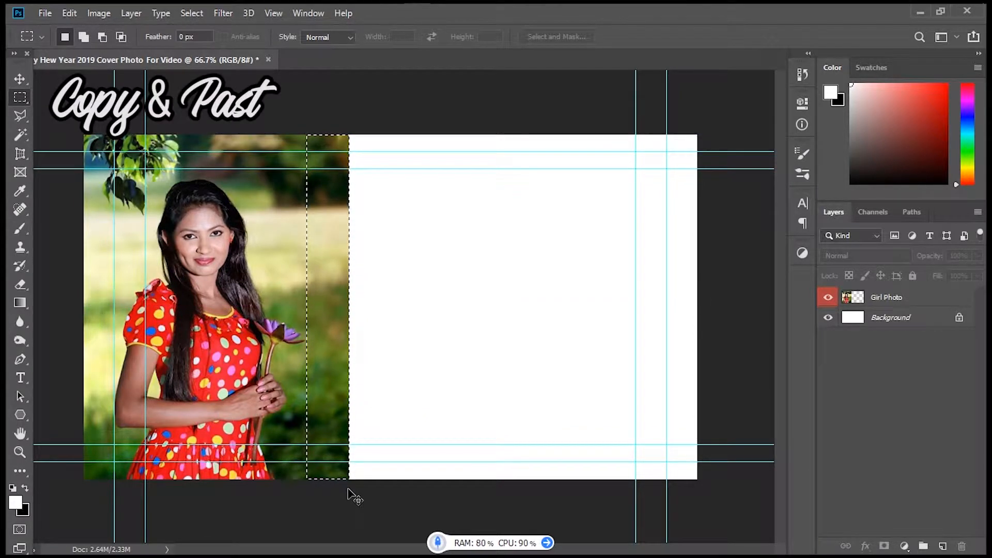
key(ctrl+v)
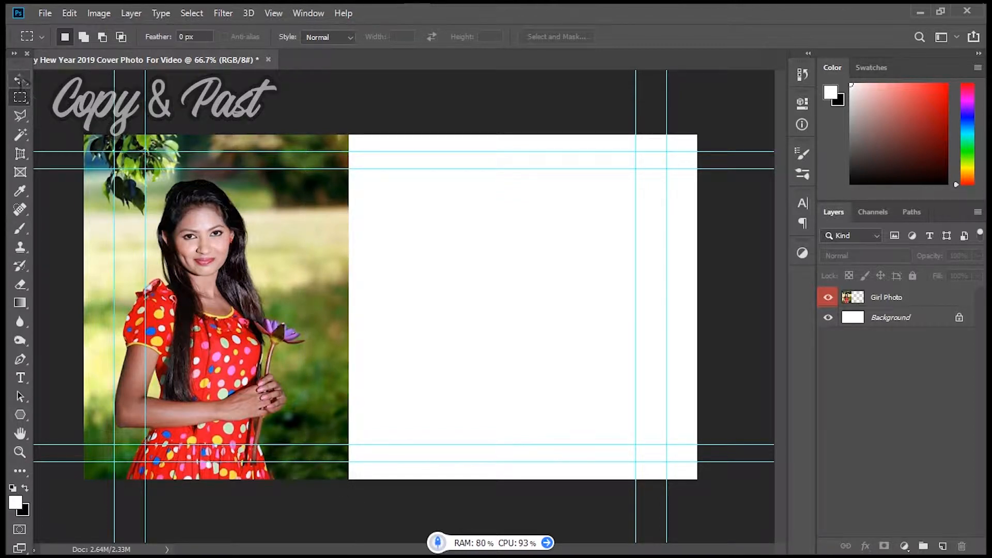
key(v)
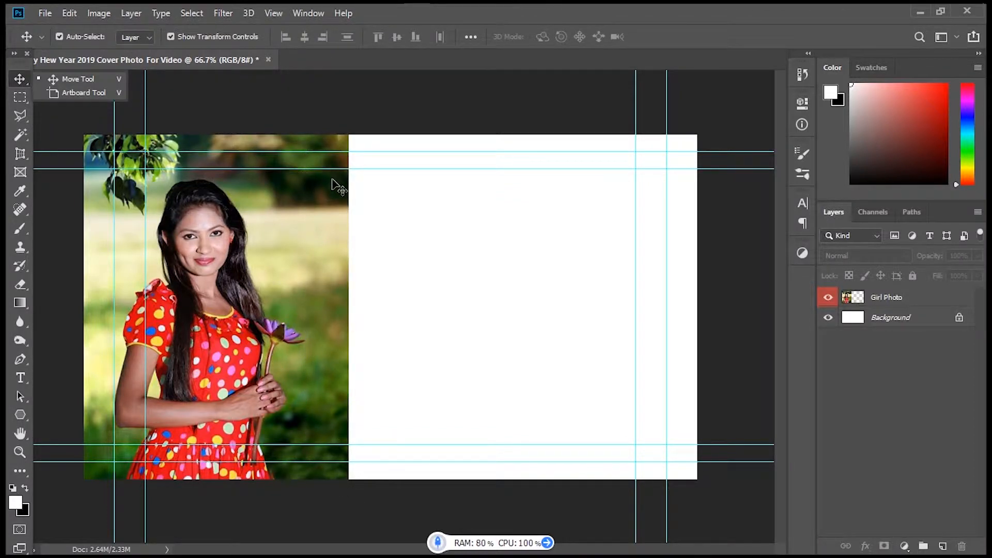
key(ctrl+v)
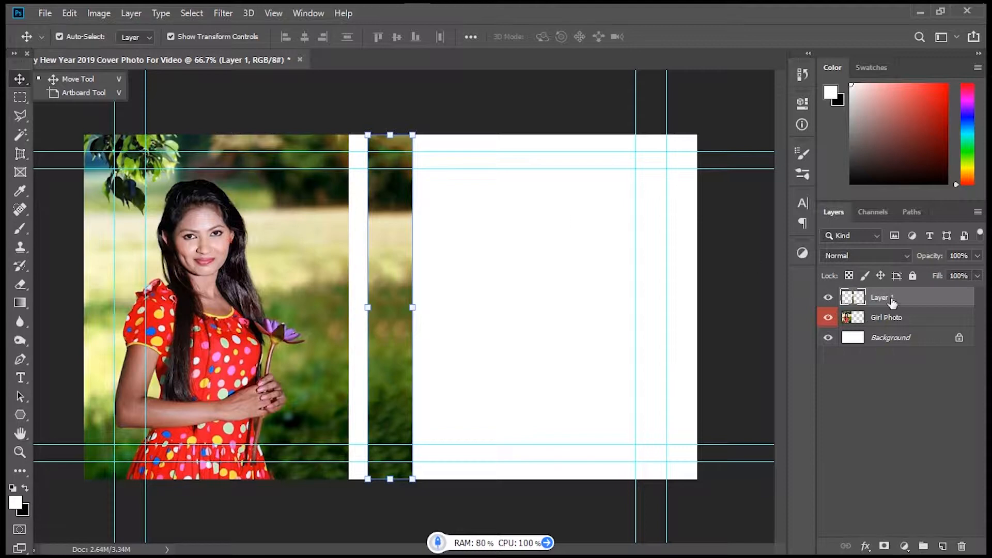
Move the pasted strip flush against the photo's right edge to extend the background
drag(392, 247, 375, 253)
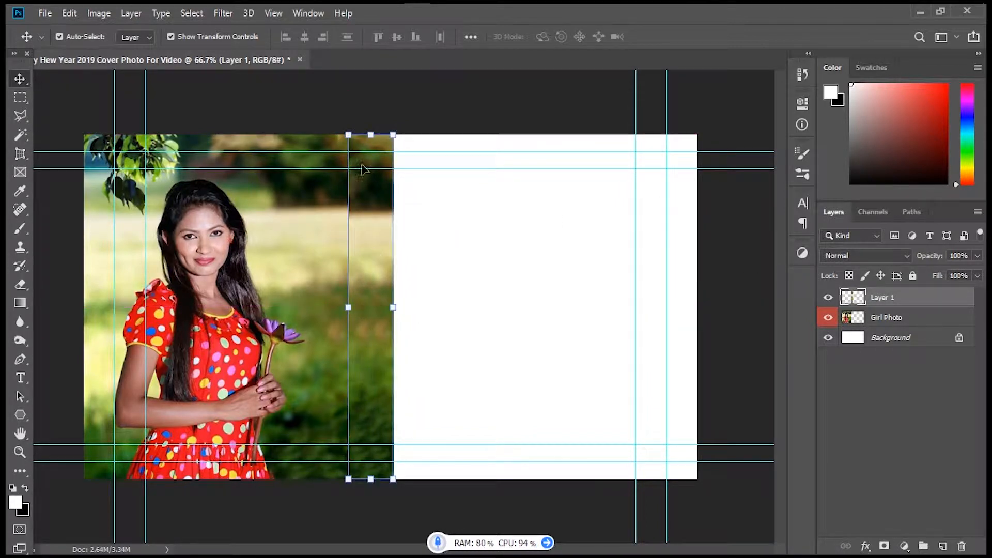
drag(372, 154, 391, 155)
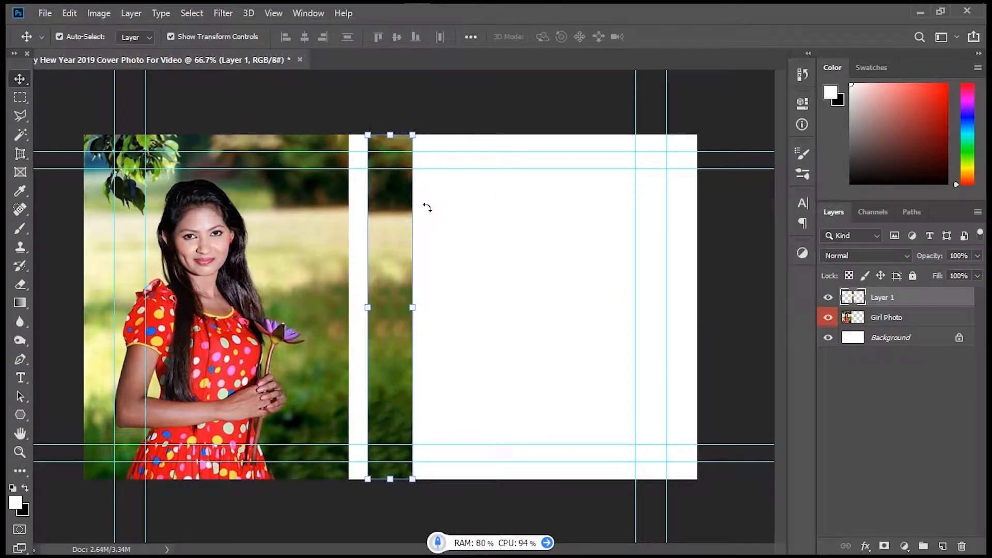
mouse_move(401, 223)
mouse_down()
mouse_move(386, 213)
mouse_move(386, 222)
mouse_up()
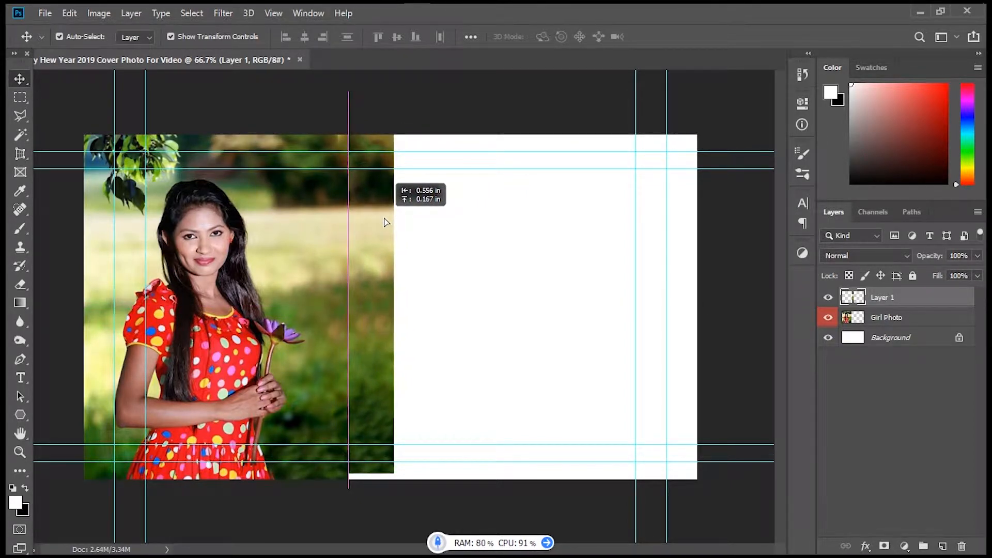
drag(385, 222, 385, 222)
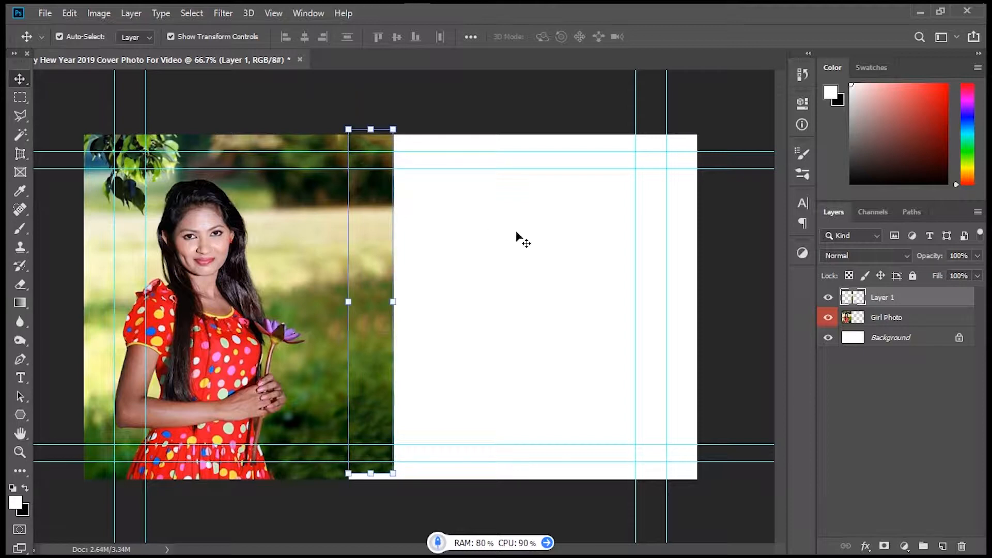
click(518, 235)
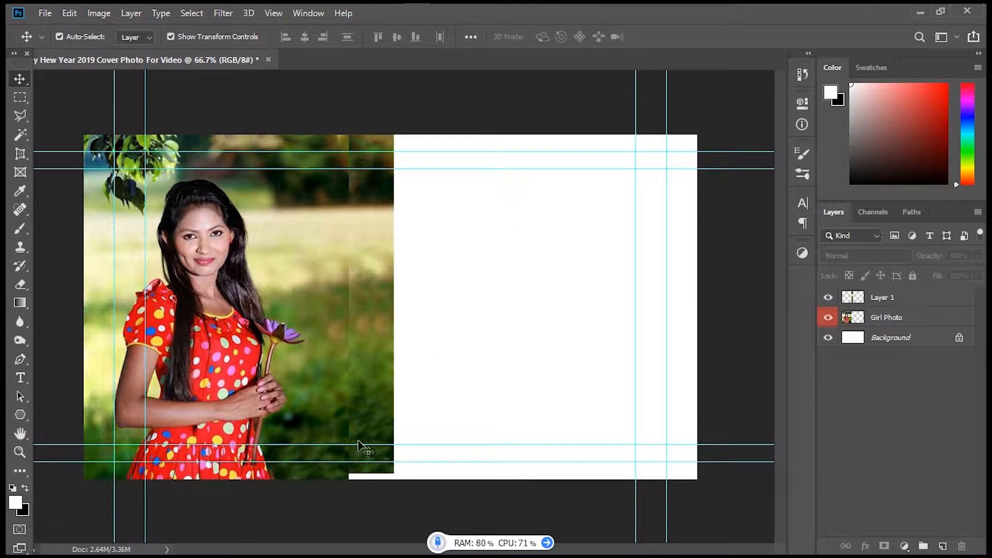
Merge the pasted strip's layer with the Girl Photo layer
click(910, 299)
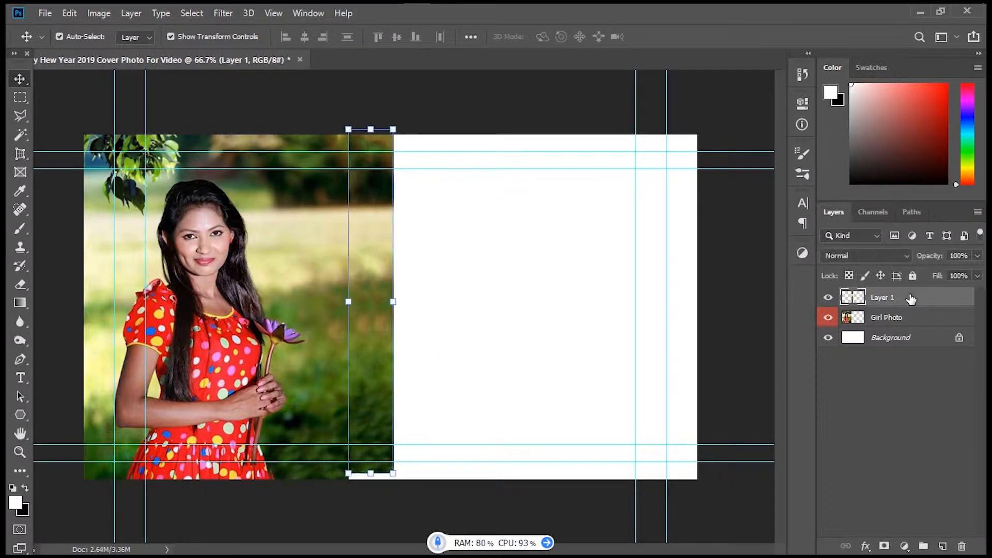
shift+click(912, 316)
right_click(912, 316)
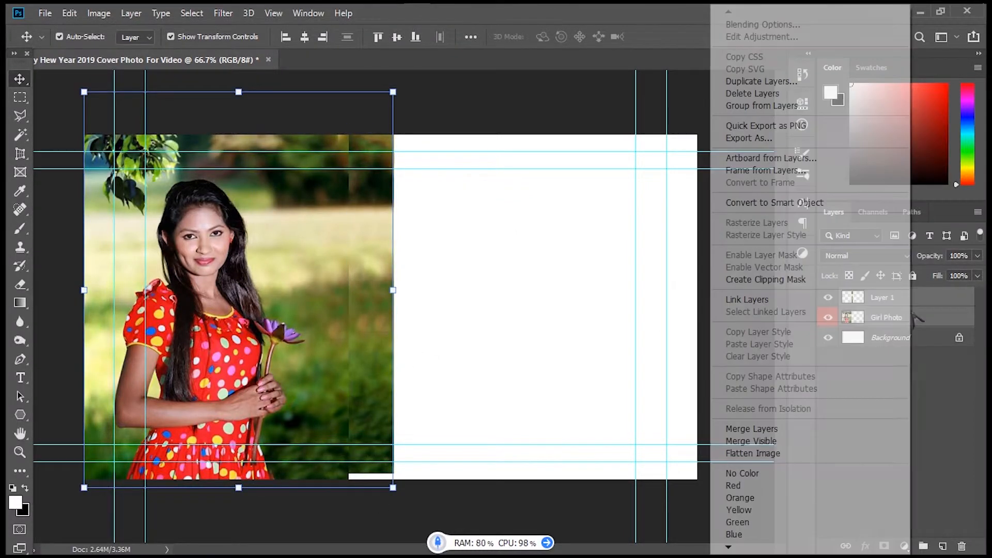
click(848, 429)
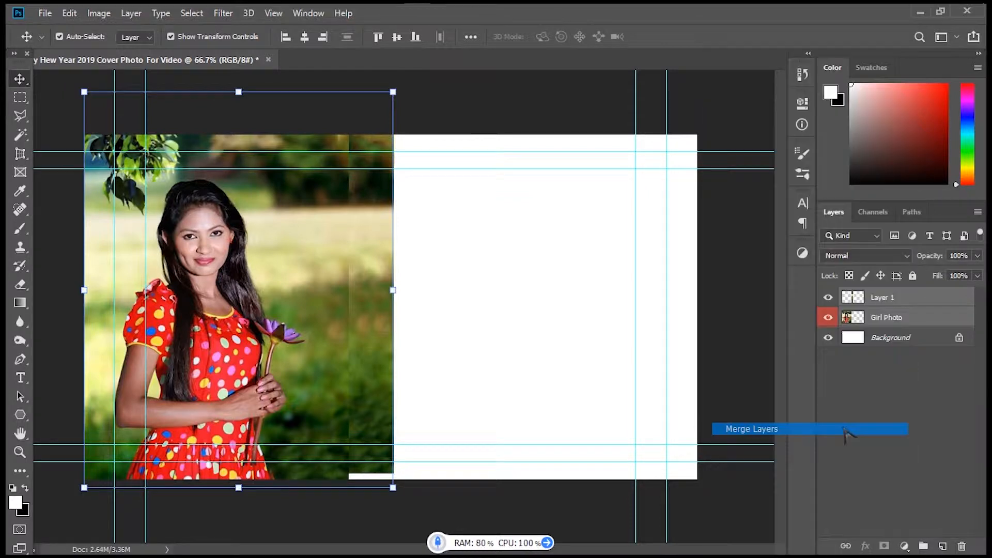
Blend the vertical seam between the photo and the added strip with the Spot Healing Brush
click(21, 135)
right_click(20, 209)
click(88, 205)
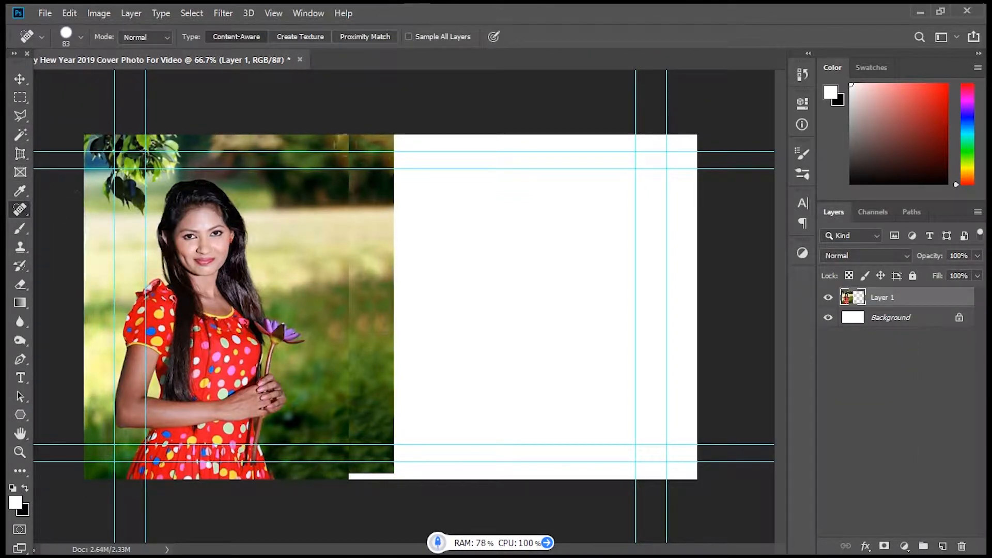
drag(342, 146, 341, 146)
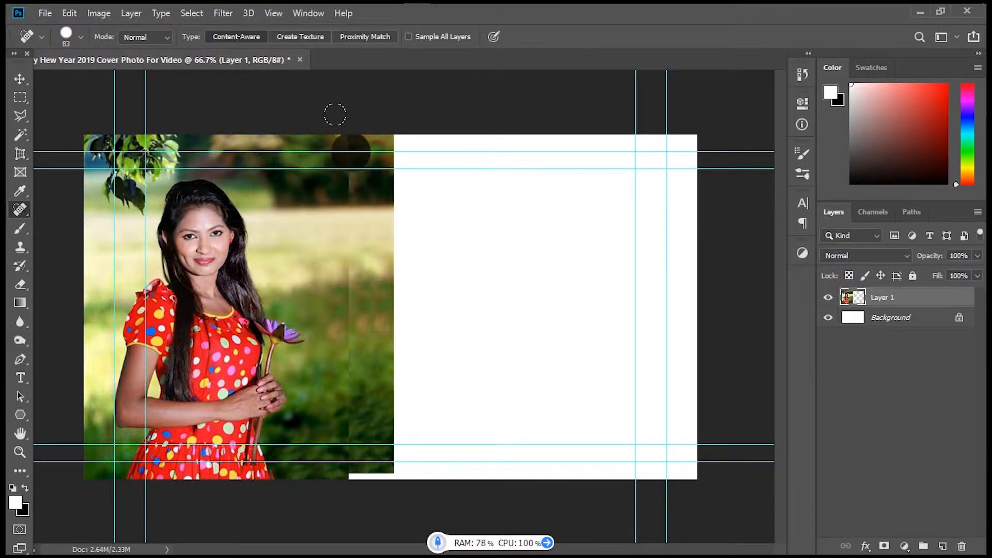
drag(343, 187, 340, 173)
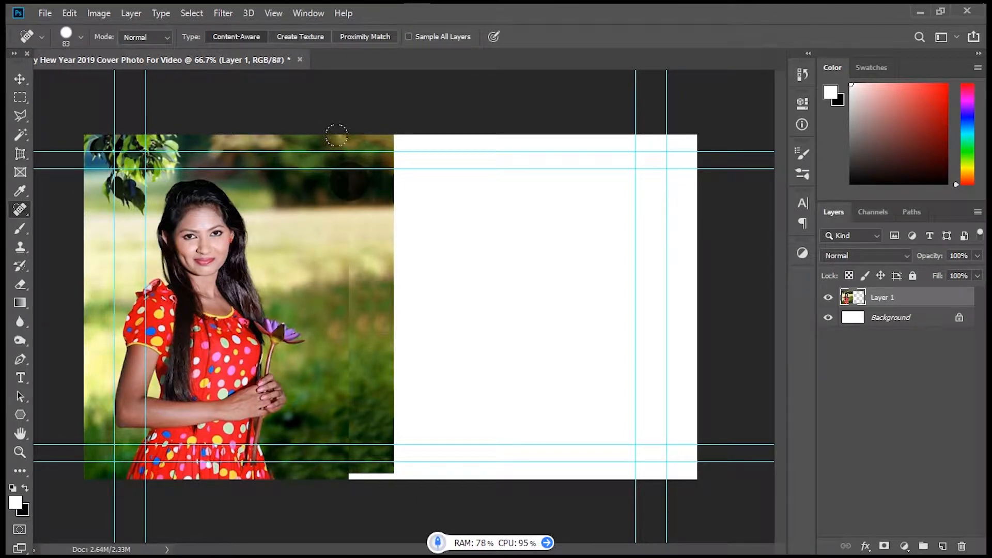
click(327, 149)
click(347, 151)
click(350, 185)
click(343, 261)
click(350, 325)
click(344, 414)
Spot-heal the white gap below the added strip and touch up the area along the strip's right edge
click(361, 483)
click(385, 479)
click(336, 477)
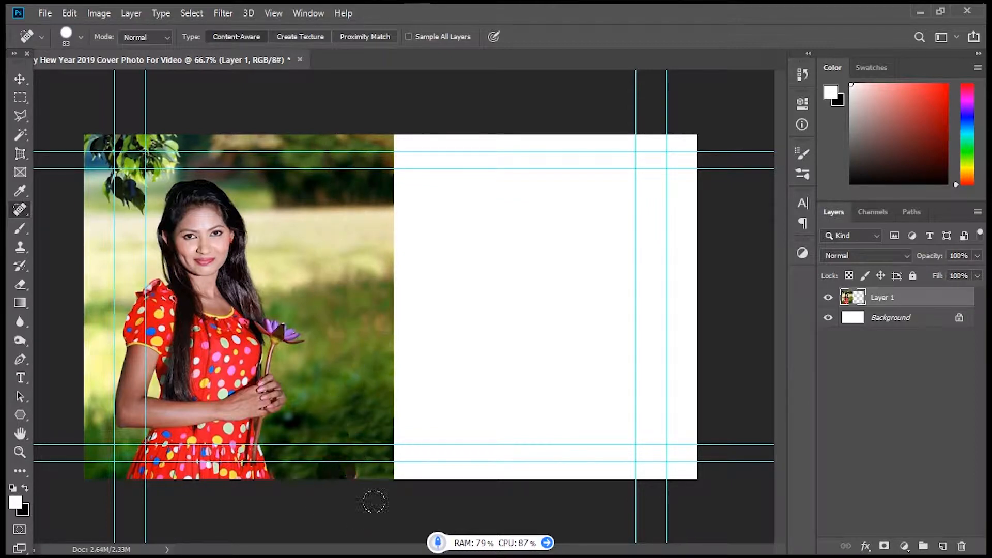
click(351, 453)
click(398, 330)
click(393, 386)
click(389, 245)
click(371, 238)
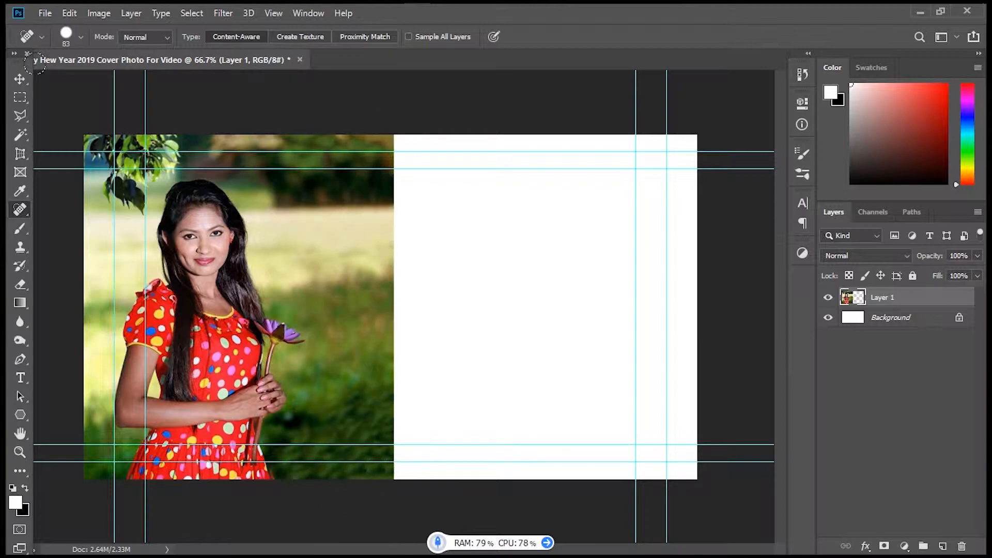
Select a wider full-height strip at the extended photo's right edge and duplicate it to a new layer
key(m)
drag(314, 116, 394, 532)
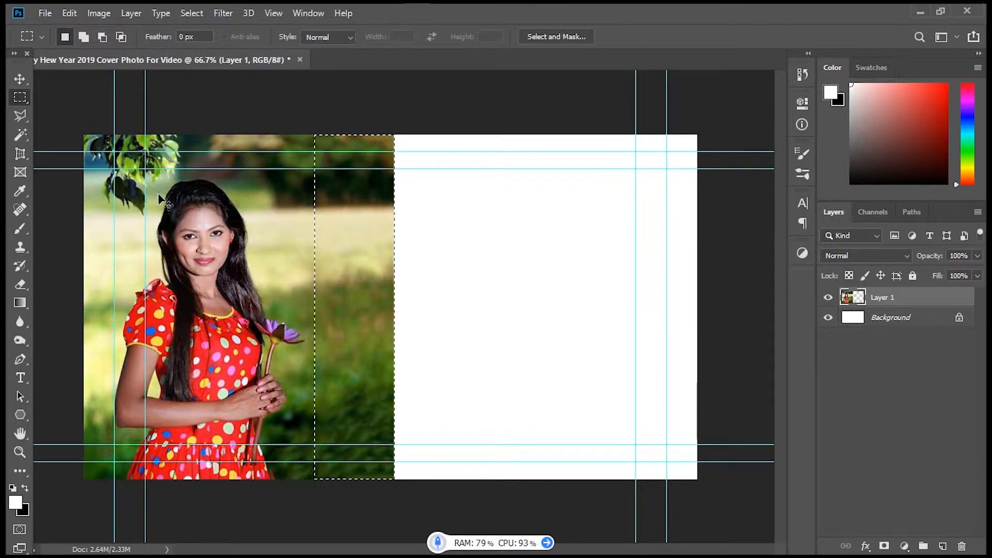
key(ctrl+j)
key(v)
Place the duplicated strip against the photo's right edge and scale it to 95%
drag(374, 229, 432, 232)
drag(432, 479, 433, 464)
drag(420, 360, 419, 360)
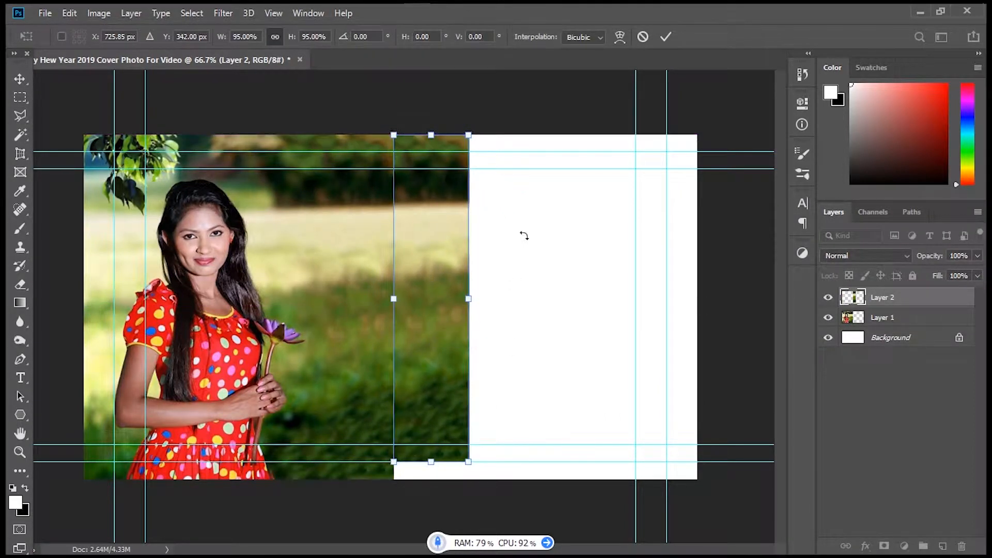
key(Return)
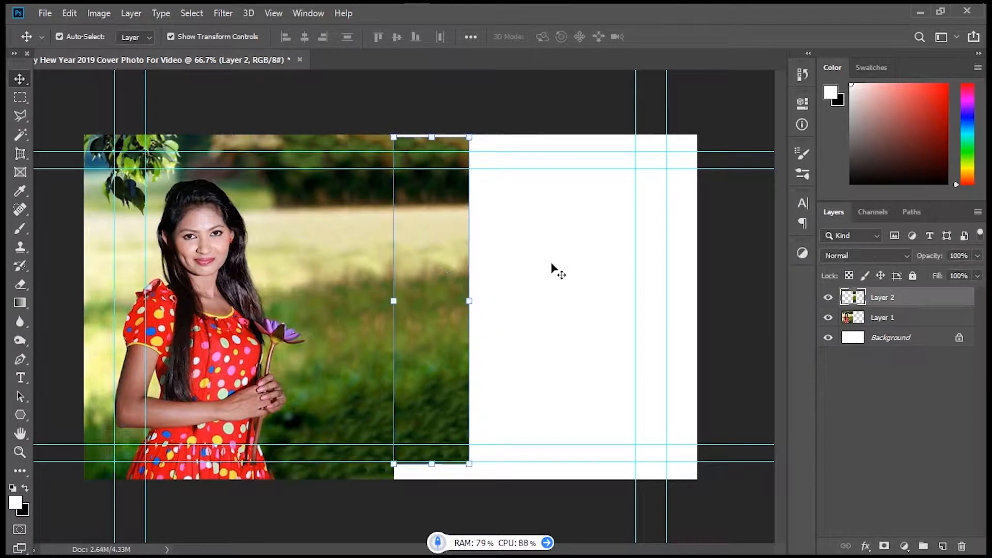
Merge Layer 2 and Layer 1 into one layer, keeping the white Background separate
drag(20, 210, 33, 207)
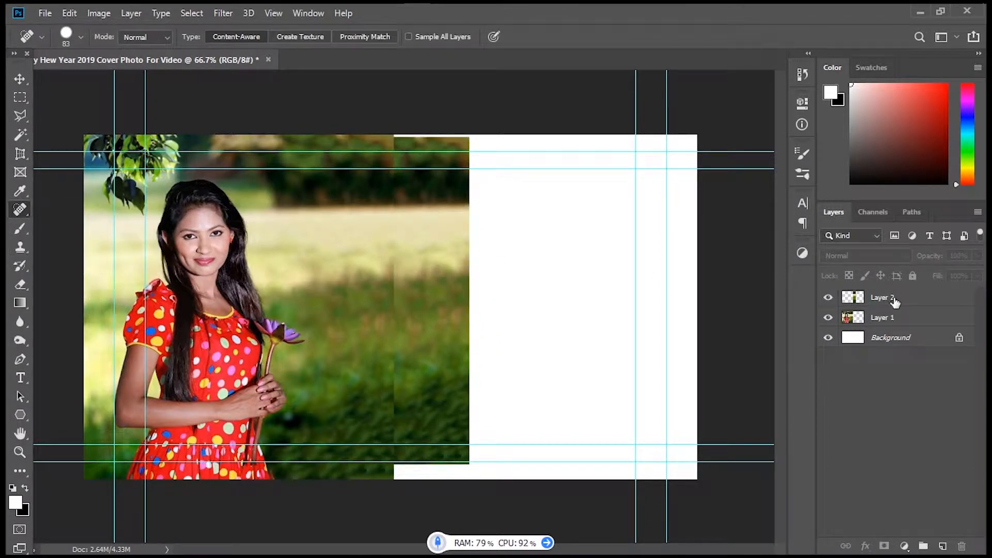
shift+click(882, 317)
right_click(882, 310)
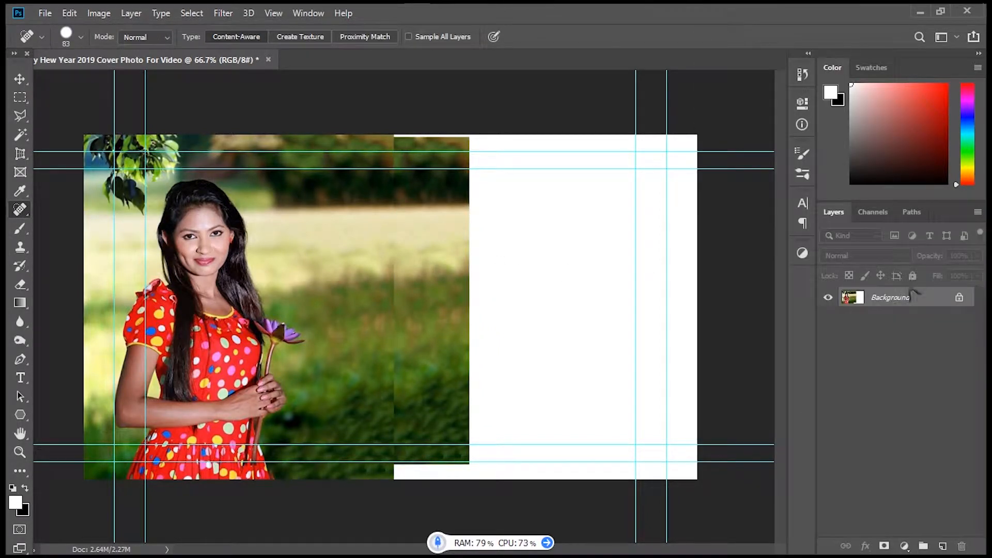
shift+click(882, 317)
right_click(883, 310)
click(798, 427)
Spot-heal the thin white gap along the second strip's top edge and undo the last healing stroke
drag(416, 132, 452, 130)
click(454, 138)
click(464, 143)
drag(416, 171, 434, 143)
key(ctrl+z)
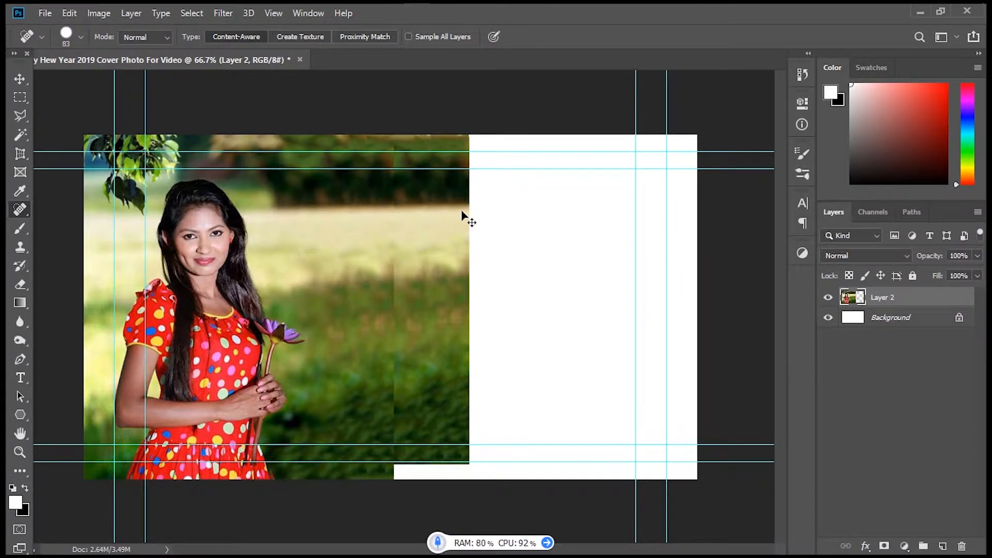
Patch the light streak along the second strip's top edge with nearby dark foliage using the Patch tool
right_click(29, 215)
click(67, 234)
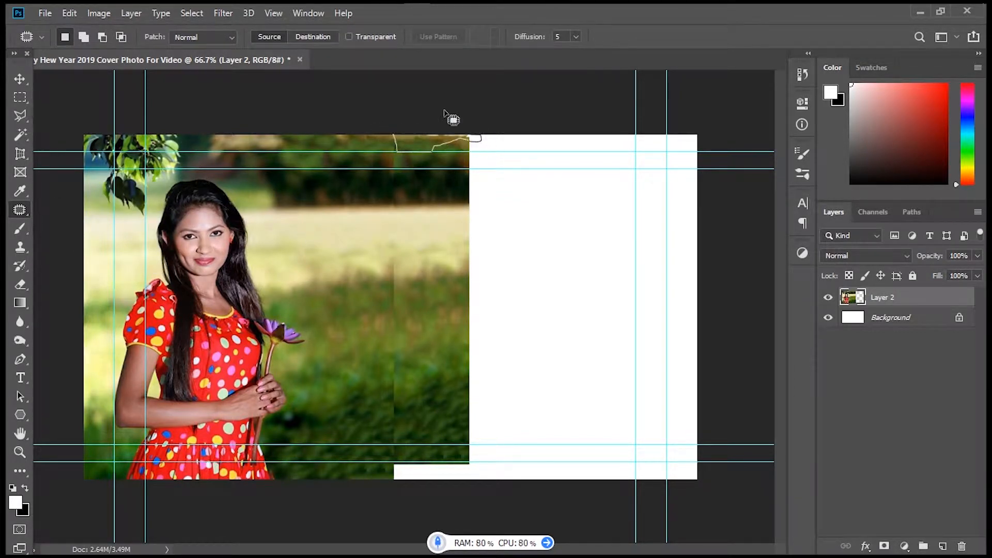
mouse_move(403, 144)
mouse_down()
mouse_move(429, 165)
mouse_move(421, 177)
mouse_move(424, 144)
mouse_move(452, 150)
mouse_move(413, 148)
mouse_move(437, 128)
mouse_move(454, 150)
mouse_up()
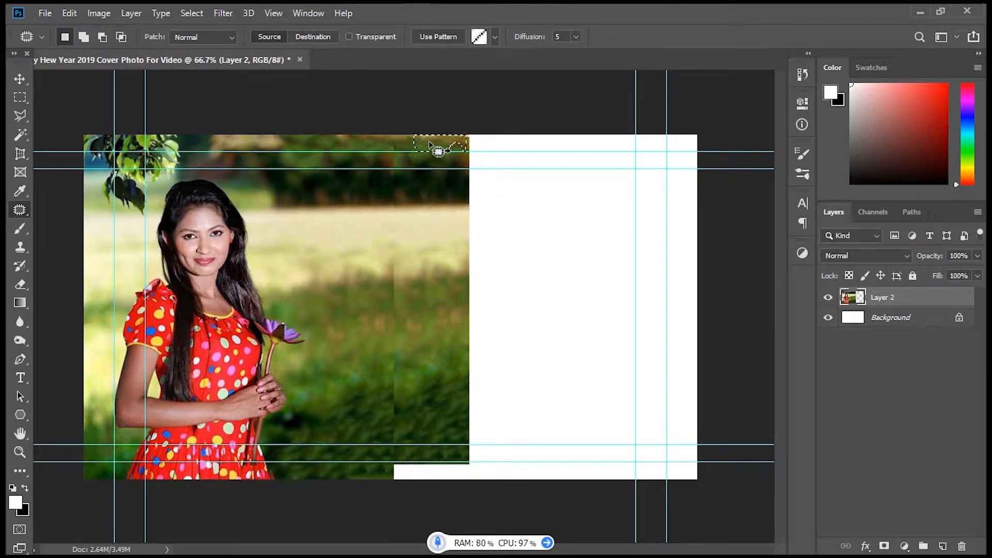
drag(432, 149, 432, 149)
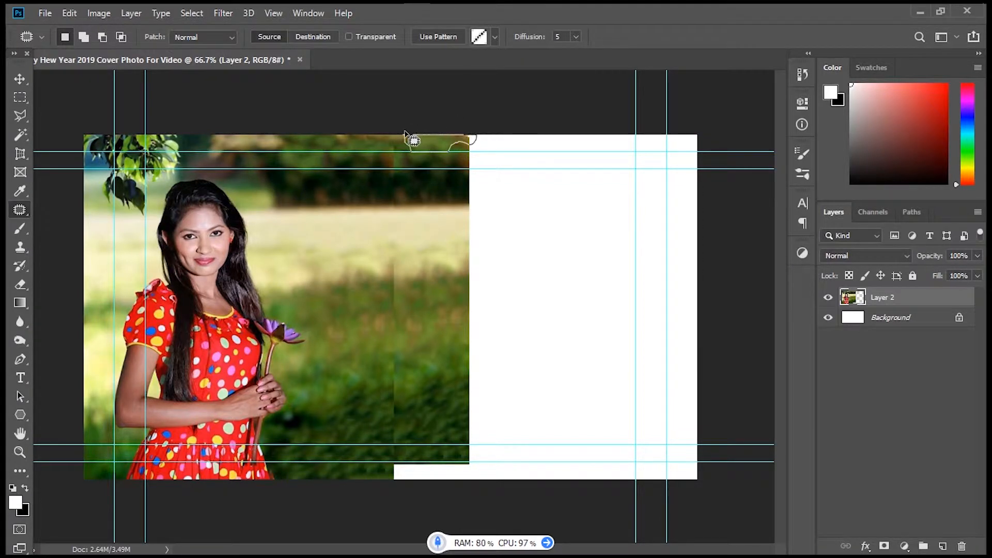
drag(421, 142, 415, 154)
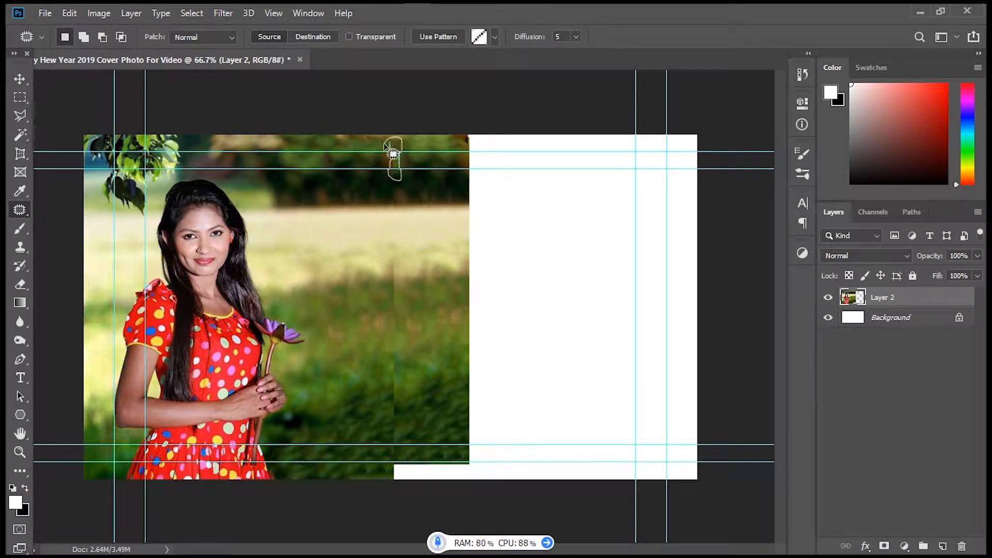
Patch the vertical seam between the photo and the second strip, working from the foliage down to the grass
drag(401, 162, 399, 182)
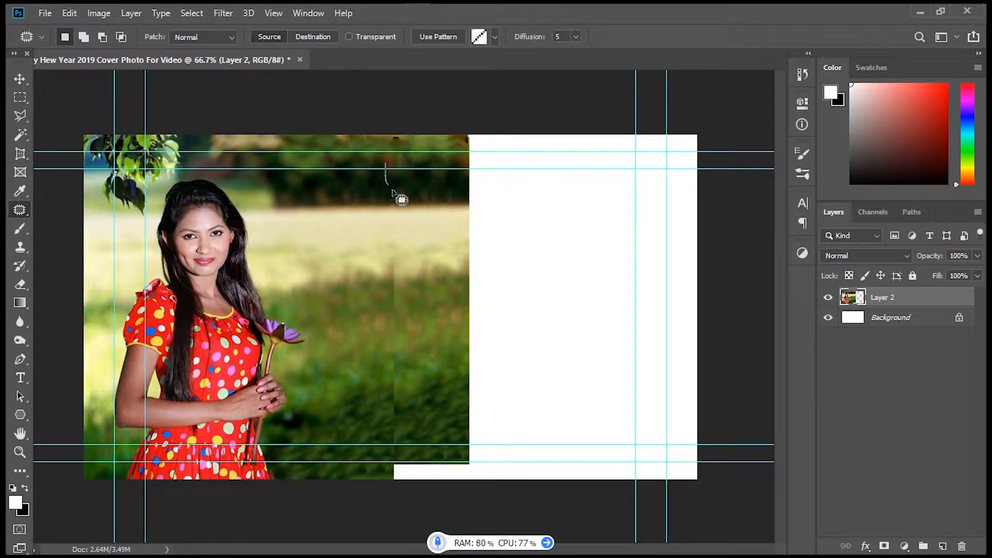
drag(404, 183, 402, 178)
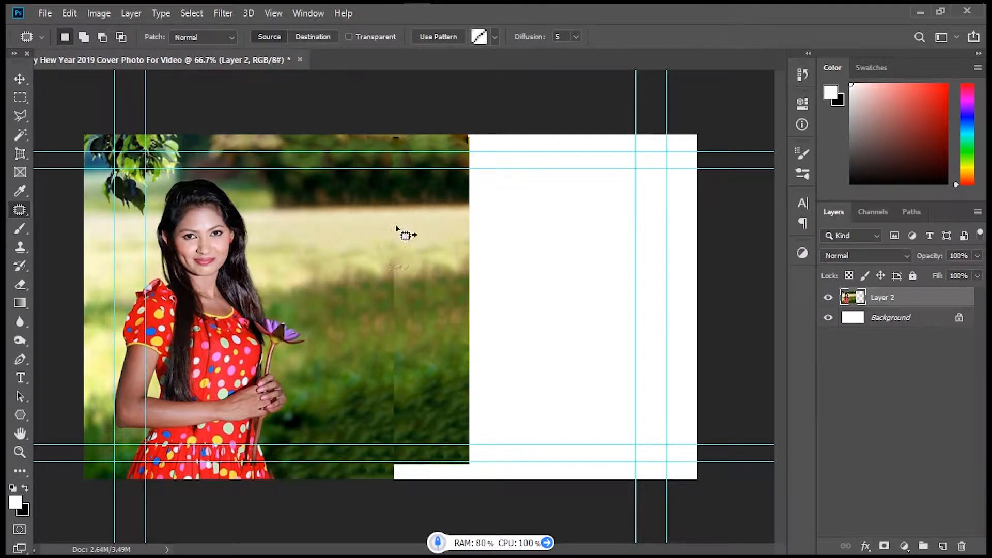
mouse_move(389, 268)
mouse_down()
mouse_move(400, 452)
mouse_move(379, 265)
mouse_up()
mouse_move(434, 455)
mouse_down()
mouse_move(479, 478)
mouse_move(387, 463)
mouse_up()
mouse_move(410, 472)
mouse_down()
mouse_move(339, 476)
mouse_move(331, 442)
mouse_up()
click(398, 449)
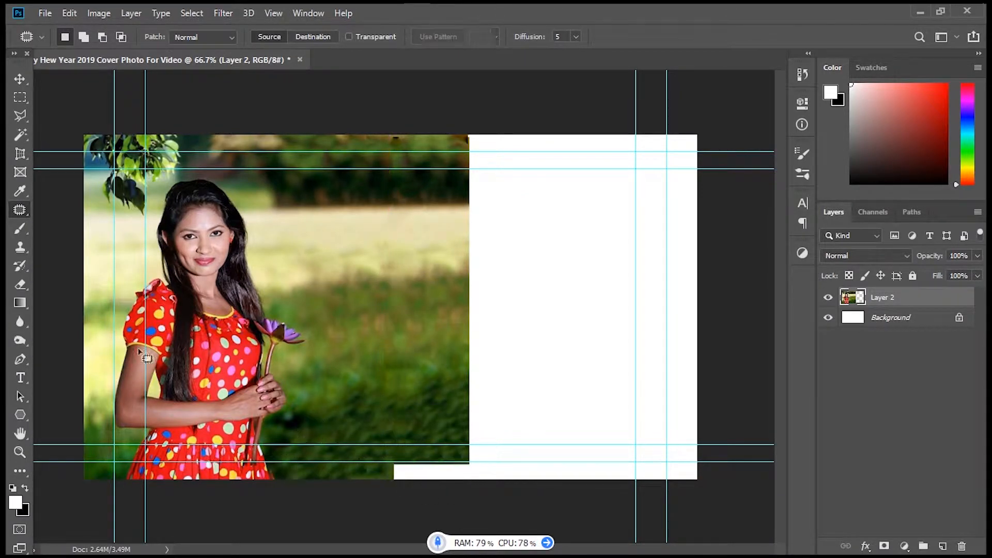
Spot-heal the remaining vertical seam and fill the white gap below the second strip with the Spot Healing Brush
right_click(20, 209)
click(69, 211)
click(394, 153)
click(392, 223)
click(390, 291)
mouse_move(442, 464)
mouse_down()
mouse_move(397, 471)
mouse_move(383, 448)
mouse_move(371, 472)
mouse_move(337, 446)
mouse_move(436, 495)
mouse_up()
Patch the healed grass at the extended photo's lower-right corner with the Patch tool
right_click(20, 211)
click(68, 236)
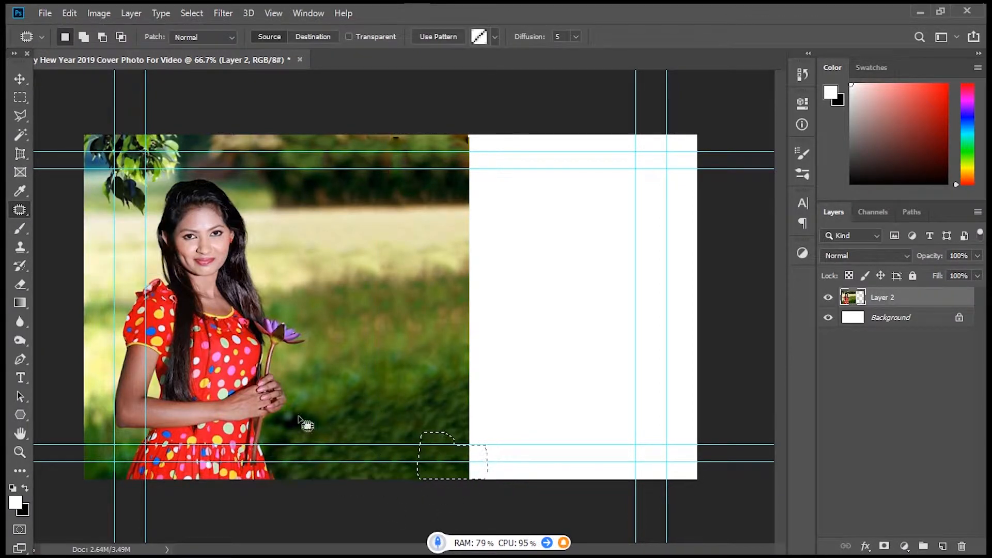
mouse_move(345, 133)
mouse_down()
mouse_move(305, 149)
mouse_move(394, 160)
mouse_move(417, 135)
mouse_move(448, 145)
mouse_move(406, 203)
mouse_up()
click(329, 296)
Patch the extended photo's upper-right corner with neighbouring foliage and clear the selection
click(19, 96)
right_click(20, 211)
click(98, 209)
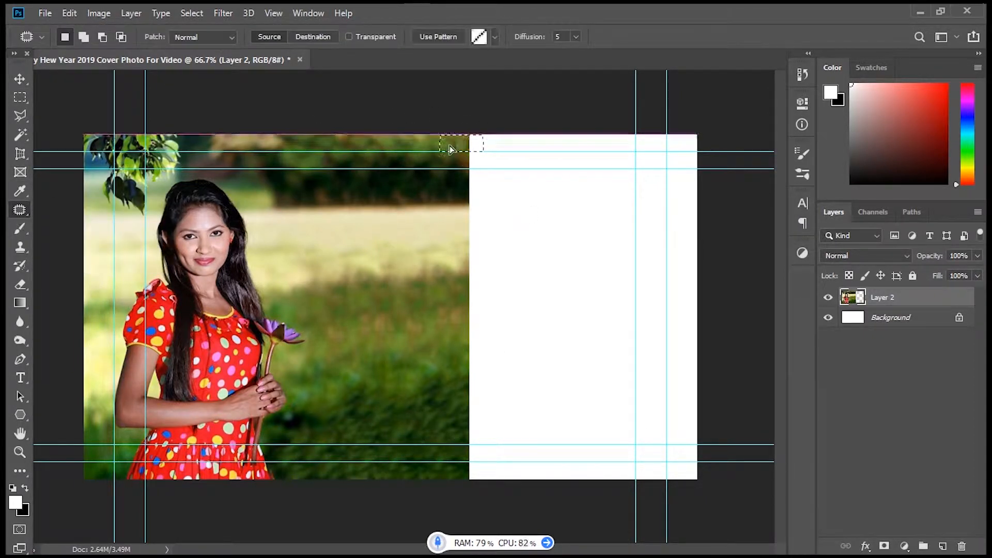
right_click(20, 209)
click(90, 237)
drag(486, 138, 445, 159)
right_click(19, 265)
key(ctrl+d)
Copy a rectangular strip of the extended background to a new layer, place it against the photo's right edge and scale it down slightly
right_click(20, 97)
click(92, 98)
drag(84, 135, 468, 507)
key(ctrl+j)
key(v)
drag(388, 341, 536, 337)
drag(617, 478, 598, 470)
key(Return)
Paste a copy of the new strip and scale and position it to cover the canvas's right edge
key(ctrl+c)
key(ctrl+v)
drag(420, 320, 649, 317)
drag(696, 461, 688, 443)
drag(631, 394, 646, 399)
key(Return)
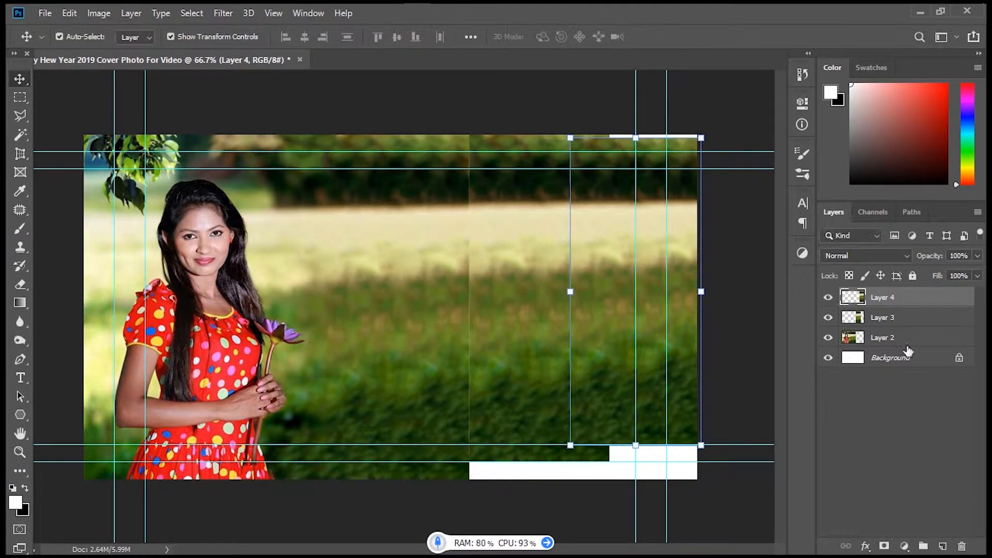
Shift the two new background strips slightly left so they overlap the photo, and deselect them
drag(535, 294, 525, 295)
click(646, 295)
click(729, 293)
Merge Layer 4, Layer 3 and Layer 2 into one layer, leaving the white Background layer separate
click(20, 209)
drag(480, 154, 455, 143)
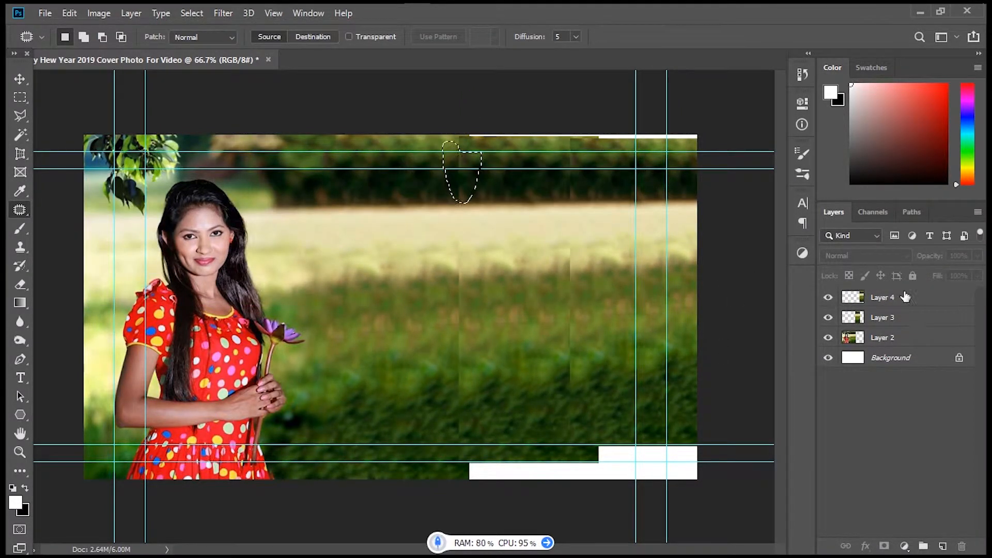
click(905, 295)
shift+click(905, 337)
right_click(909, 338)
click(821, 398)
Patch the vertical seams across the extended foliage, field and grass with matching nearby background
drag(460, 187, 391, 183)
mouse_move(556, 135)
mouse_down()
mouse_move(557, 192)
mouse_move(563, 138)
mouse_up()
drag(583, 171, 516, 172)
mouse_move(452, 206)
mouse_down()
mouse_move(445, 352)
mouse_move(453, 205)
mouse_up()
drag(468, 305, 572, 303)
drag(559, 180, 548, 186)
drag(566, 287, 375, 280)
drag(555, 264, 546, 283)
mouse_move(440, 206)
mouse_down()
mouse_move(447, 242)
mouse_move(461, 226)
mouse_move(494, 219)
mouse_up()
mouse_move(537, 205)
mouse_down()
mouse_move(549, 198)
mouse_move(505, 197)
mouse_up()
Spot-heal the white gaps along the top and bottom edges of the extended background
right_click(21, 211)
click(70, 210)
key(ctrl+d)
drag(451, 139, 690, 139)
mouse_move(459, 472)
mouse_down()
mouse_move(630, 455)
mouse_move(684, 468)
mouse_up()
Patch the uneven grass in the lower part of the extended background and clear the selection
key(shift+j)
right_click(21, 209)
click(62, 237)
mouse_move(413, 473)
mouse_down()
mouse_move(503, 471)
mouse_move(503, 434)
mouse_up()
drag(566, 438, 578, 436)
mouse_move(589, 383)
mouse_down()
mouse_move(528, 386)
mouse_move(518, 421)
mouse_up()
drag(481, 373, 583, 372)
key(ctrl+d)
Patch the foliage along the extended background's top edge to remove the remaining gaps and clear the selection
mouse_move(468, 136)
mouse_down()
mouse_move(671, 166)
mouse_move(666, 135)
mouse_up()
mouse_move(620, 146)
mouse_down()
mouse_move(435, 113)
mouse_move(635, 122)
mouse_up()
drag(568, 150, 374, 148)
drag(689, 138, 478, 148)
drag(586, 137, 496, 138)
drag(540, 138, 414, 140)
key(ctrl+d)
Choose the Blur tool and open its brush settings
right_click(20, 321)
click(68, 322)
click(80, 37)
click(81, 37)
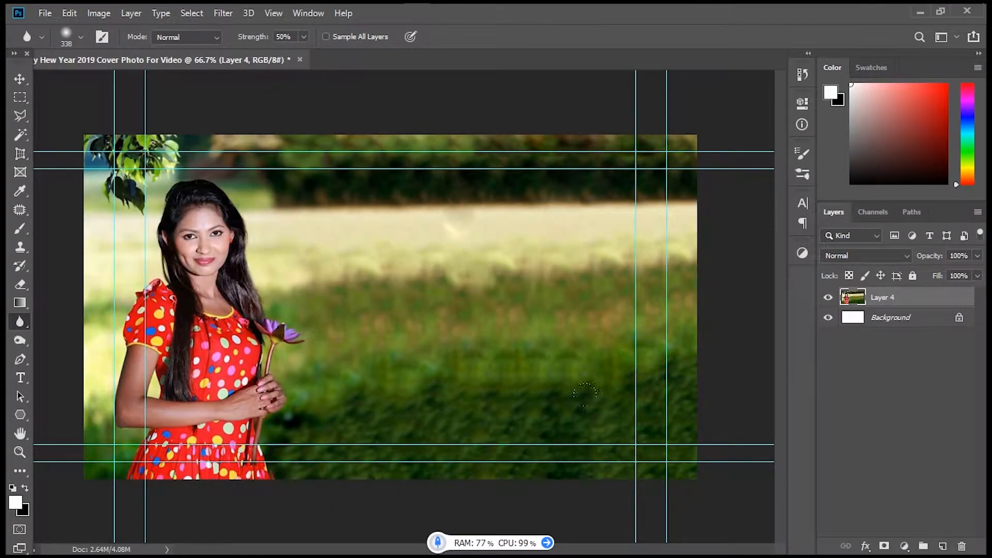
Switch to Google Chrome and search Google for "grass png"
click(95, 45)
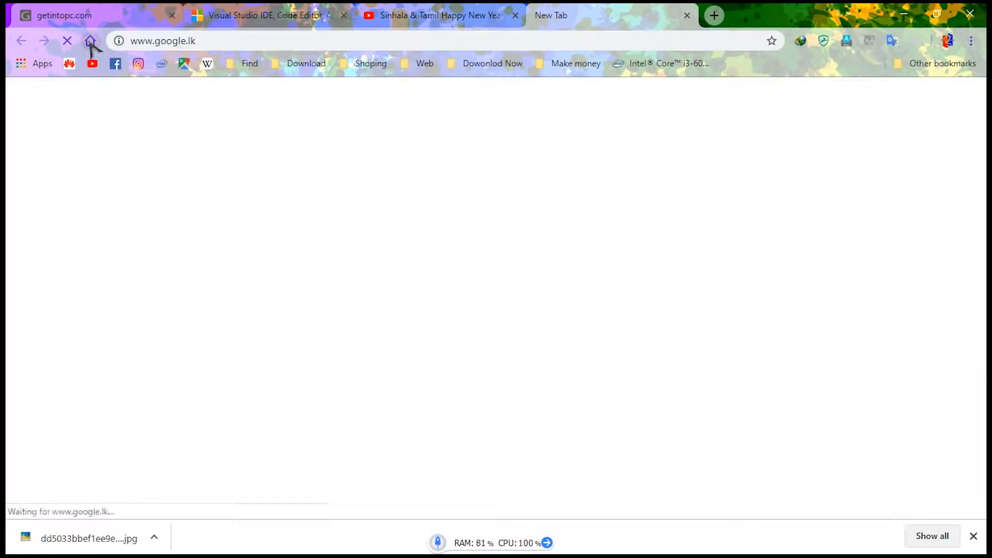
click(381, 317)
text(Grass)
click(365, 398)
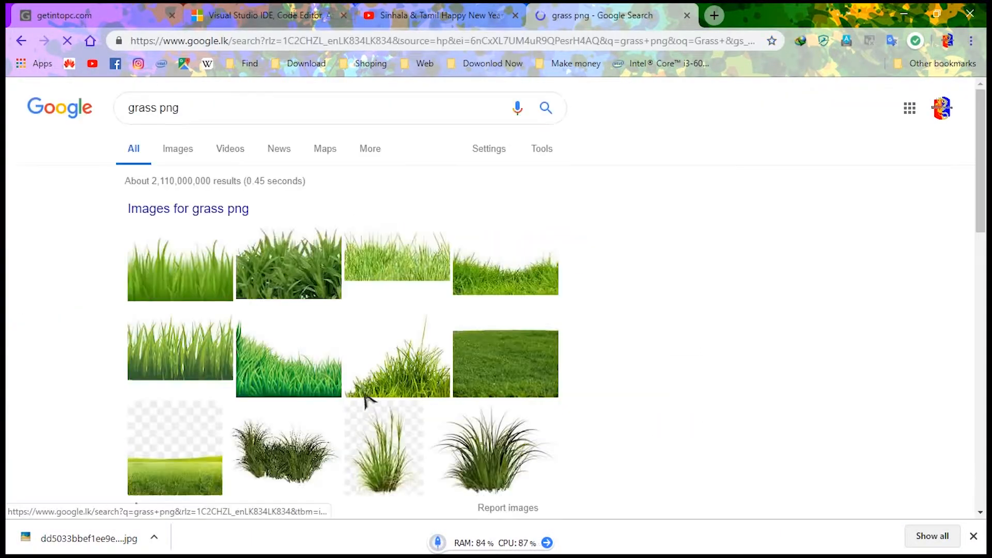
Preview the second broad-leaved grass image in the results and save it as download.jpg
click(288, 261)
right_click(495, 336)
click(582, 233)
key(Return)
Preview the PurePNG "Line Of Grass PNG Image" result and copy the image
scroll(581, 236, down, 7)
click(847, 202)
right_click(455, 377)
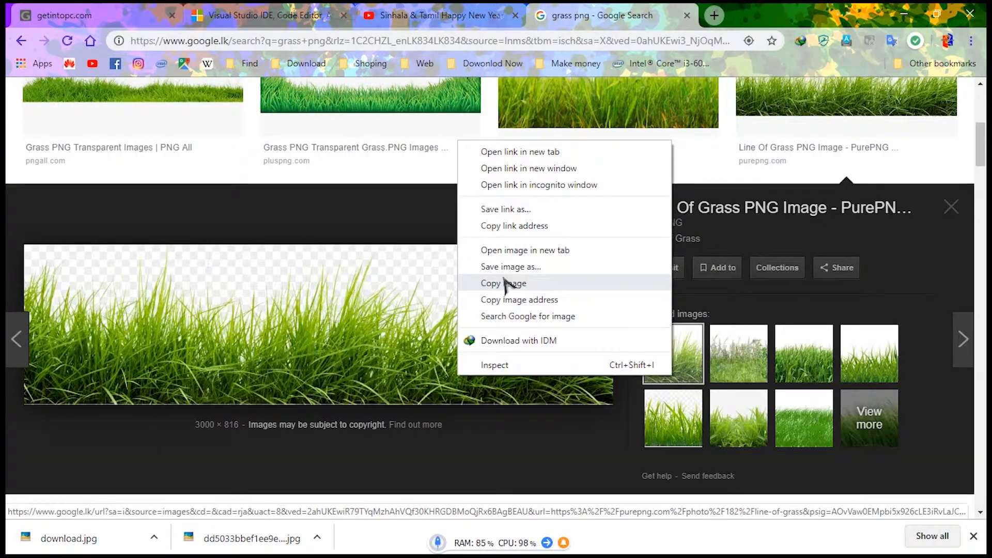
click(506, 279)
Find the PNG Arts "Grass PNG High-Quality Image" lawn picture in the results and save it
scroll(512, 284, down, 20)
scroll(511, 289, up, 5)
click(267, 361)
right_click(472, 292)
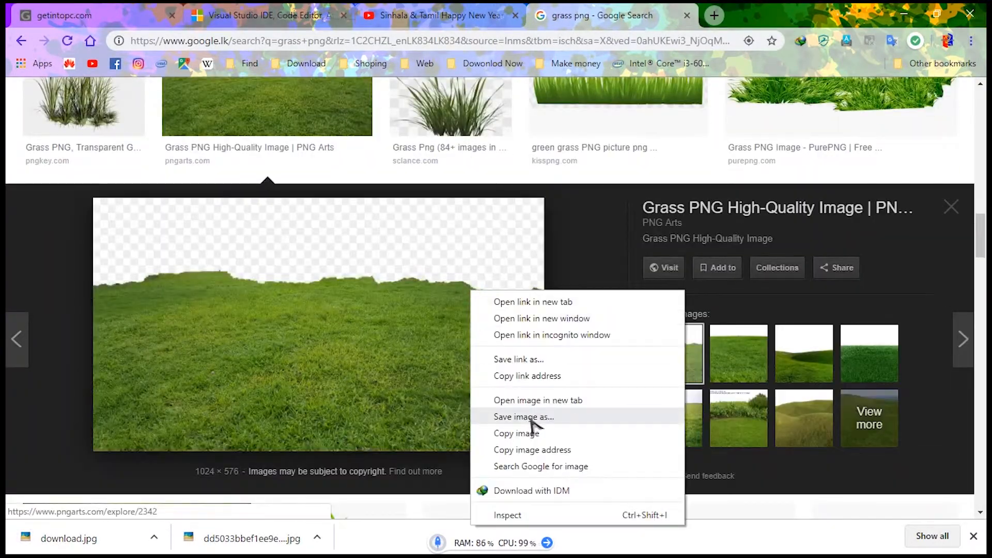
click(511, 414)
click(396, 326)
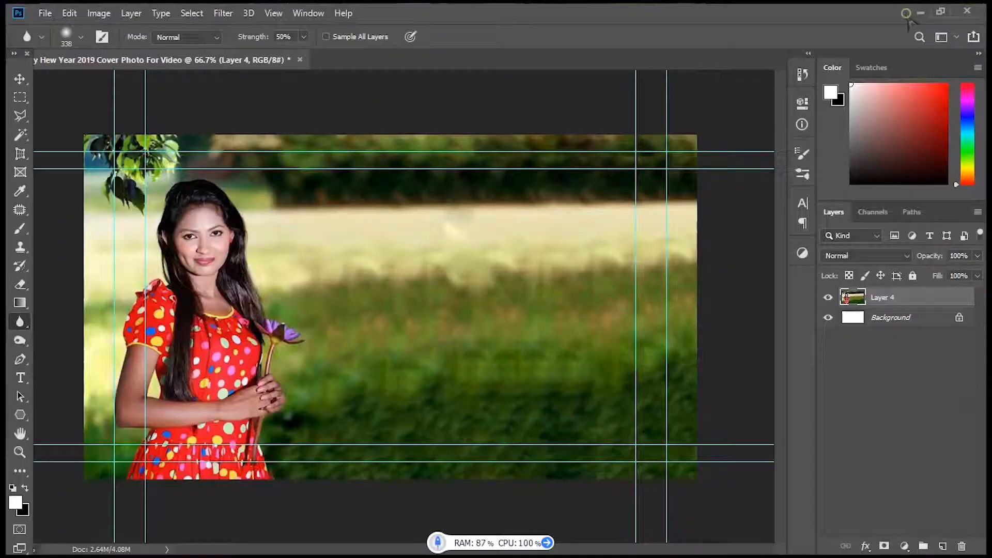
Open download.jpg, grass png images (1).png and images.jpg from the Google Chrome downloads folder in Photoshop
click(61, 42)
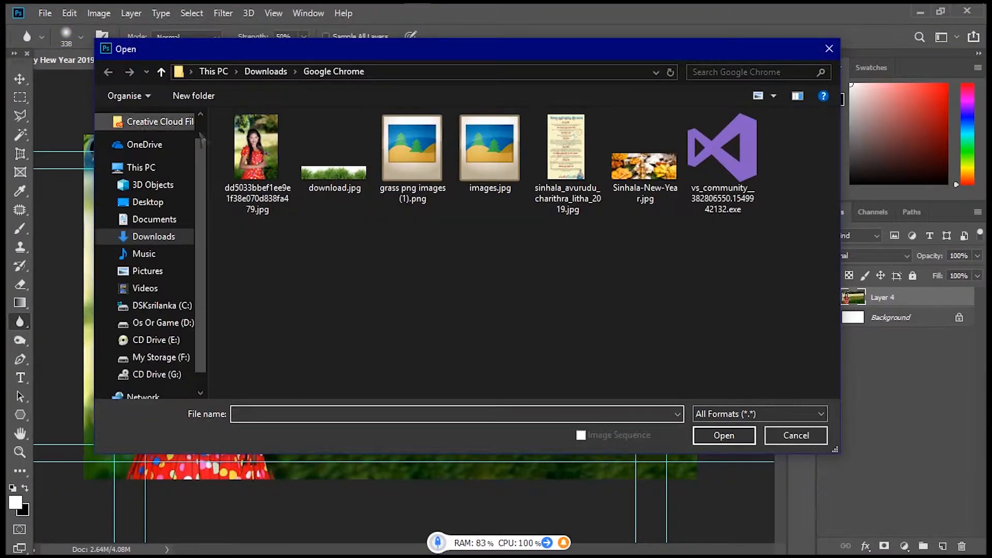
drag(530, 243, 357, 168)
drag(500, 243, 330, 161)
click(728, 436)
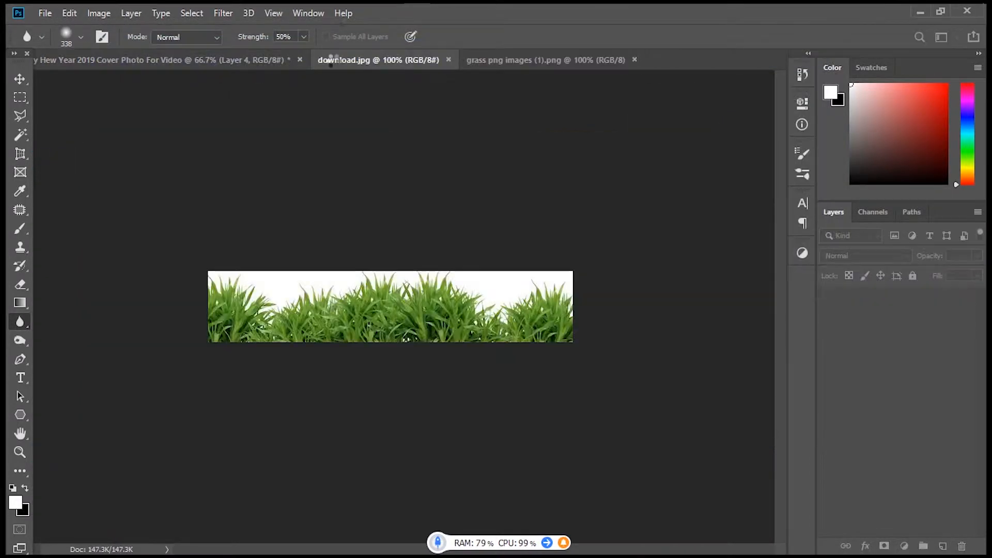
Bring the lawn from images.jpg into the cover, scale it to 279.43% and place it at the lower right
click(20, 79)
drag(655, 281, 434, 363)
drag(505, 403, 691, 506)
drag(591, 440, 621, 377)
drag(369, 397, 336, 511)
drag(380, 399, 390, 445)
Set the fill of the lawn on Layer 5 to 77%
click(977, 275)
mouse_move(971, 291)
mouse_down()
mouse_move(924, 293)
mouse_move(961, 295)
mouse_up()
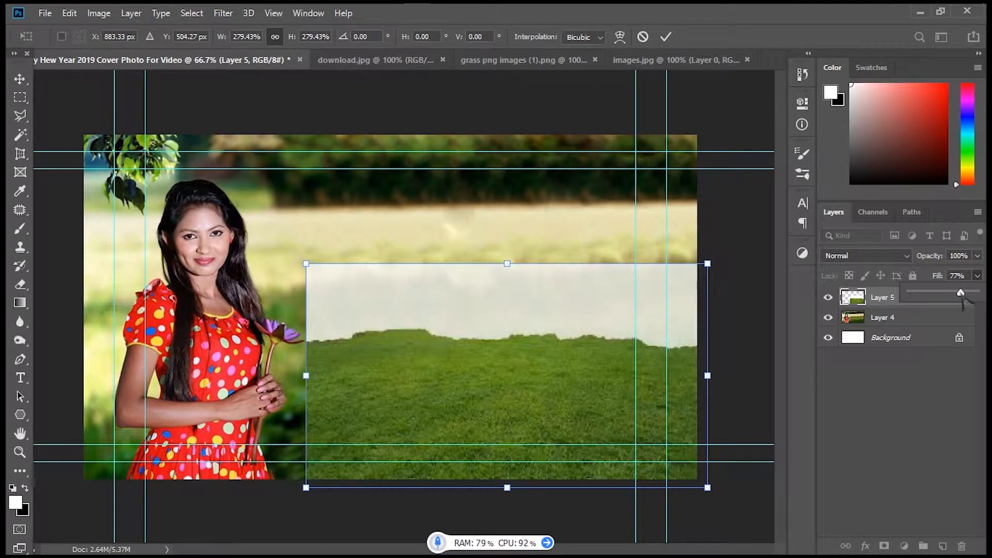
right_click(471, 312)
click(471, 312)
right_click(515, 341)
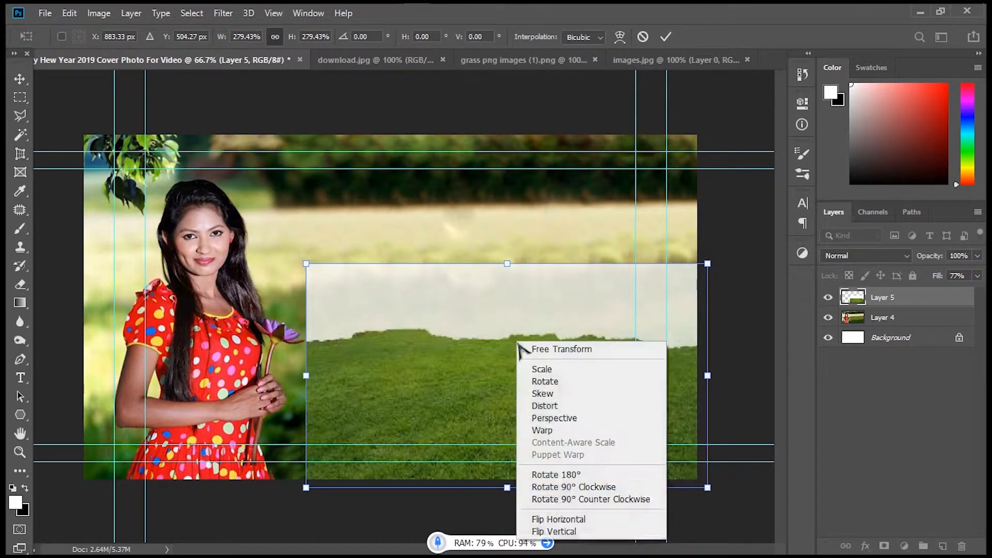
Hide the lawn's white area by setting Layer 5's Blend If white limit for This Layer to 158
click(948, 300)
right_click(948, 300)
click(804, 24)
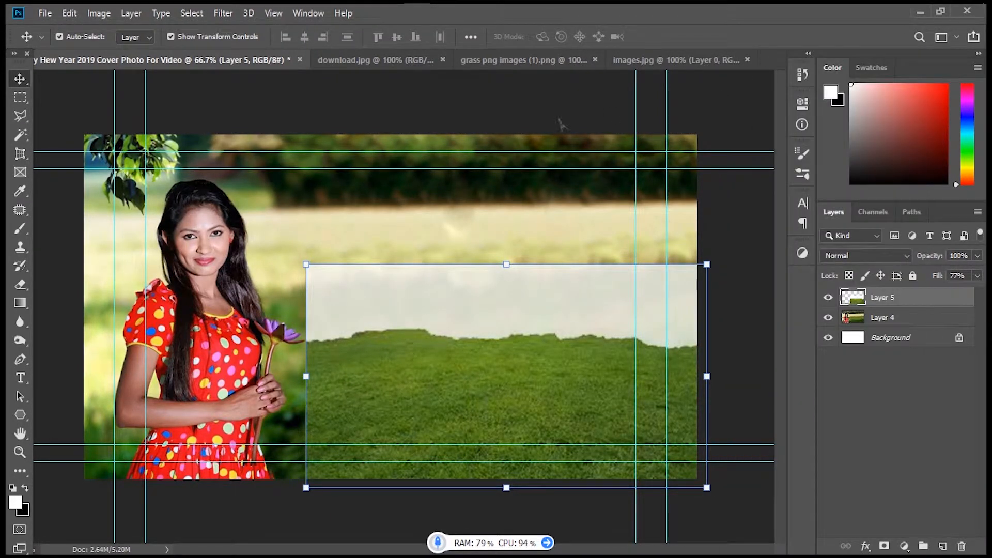
drag(686, 119, 226, 239)
drag(284, 500, 221, 498)
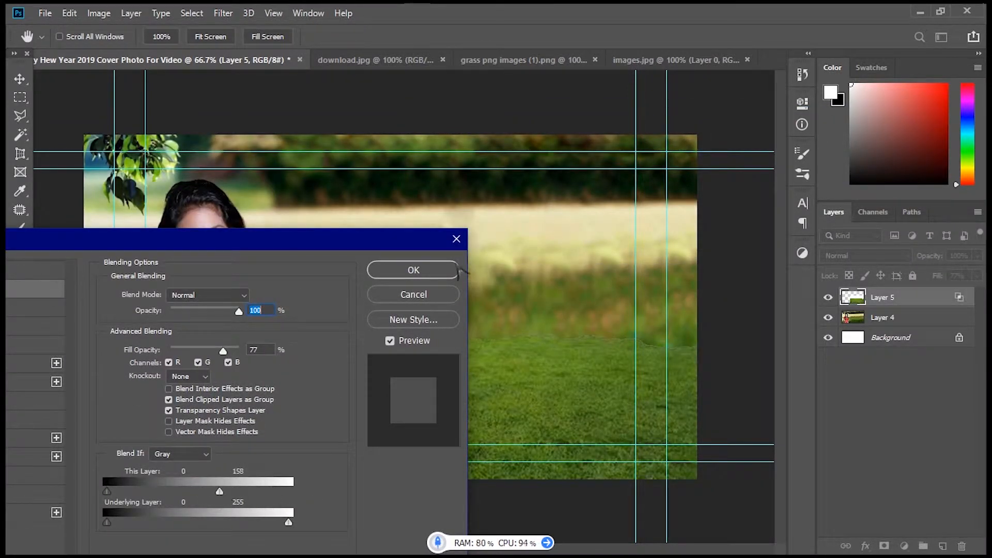
click(454, 269)
Enlarge the lawn on Layer 5, move it lower over the grass area and apply the transform
drag(614, 410, 644, 370)
drag(747, 243, 714, 221)
drag(627, 411, 613, 451)
key(Return)
Erase the lawn's upper edge with the Eraser so it blends into the background grass
key(e)
click(80, 37)
click(107, 84)
mouse_move(424, 375)
mouse_down()
mouse_move(311, 400)
mouse_move(335, 451)
mouse_move(332, 473)
mouse_move(425, 376)
mouse_move(628, 346)
mouse_up()
Lower the fill of the lawn on Layer 5 to 51%
key(v)
click(977, 275)
mouse_move(960, 292)
mouse_down()
mouse_move(934, 292)
mouse_move(944, 293)
mouse_up()
Scale the lawn on Layer 5 to 77.10% and place it in the canvas's lower-right corner
drag(531, 456, 540, 456)
drag(309, 258, 247, 211)
drag(508, 489, 521, 495)
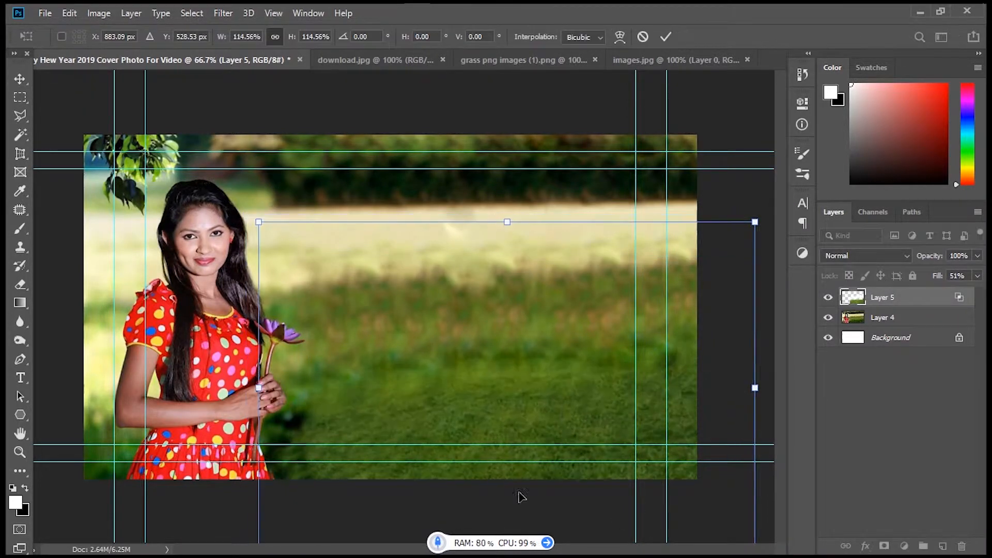
drag(754, 221, 808, 186)
drag(568, 362, 426, 309)
drag(666, 133, 452, 277)
drag(352, 429, 652, 467)
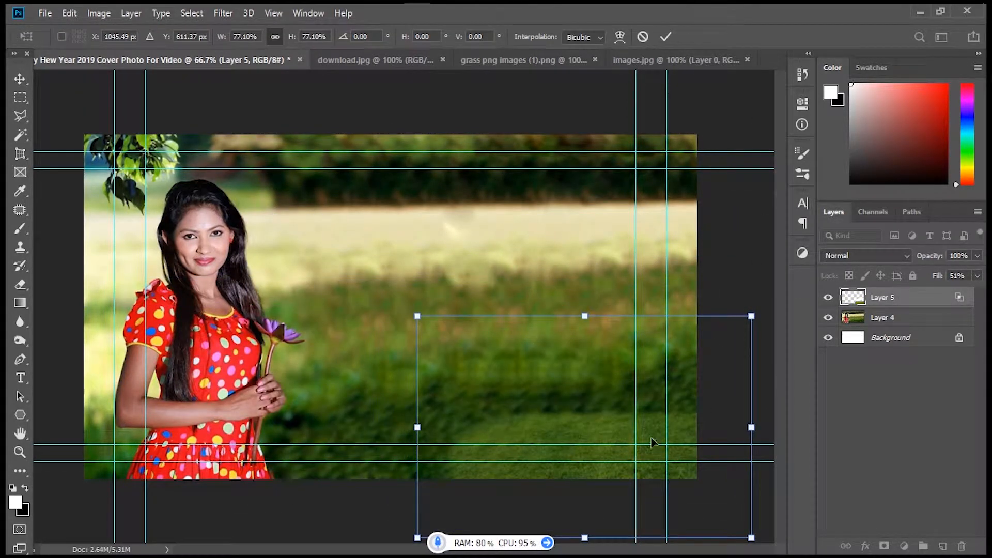
key(Return)
Open Layer 5's blending options, add a Color Overlay and move the dialog clear of the lawn
right_click(700, 405)
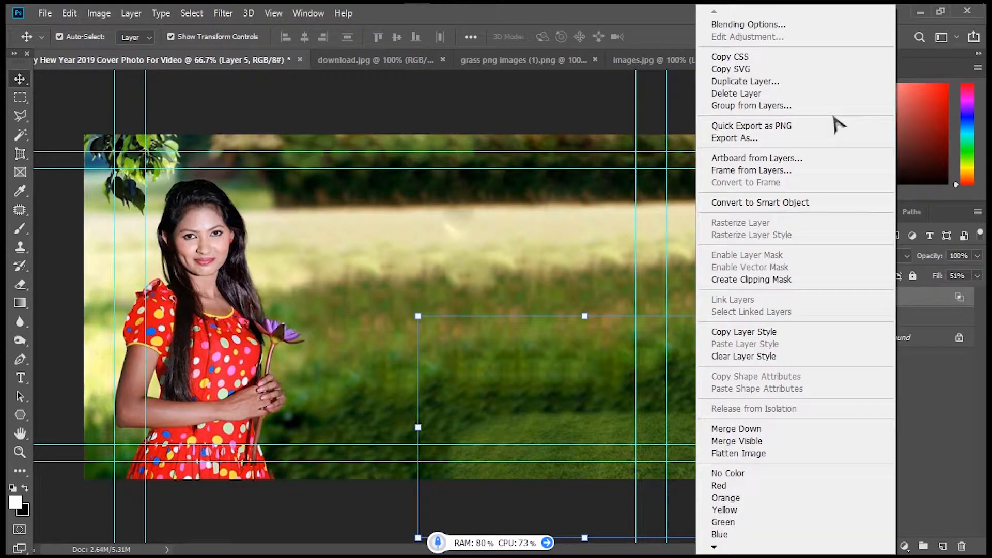
click(796, 30)
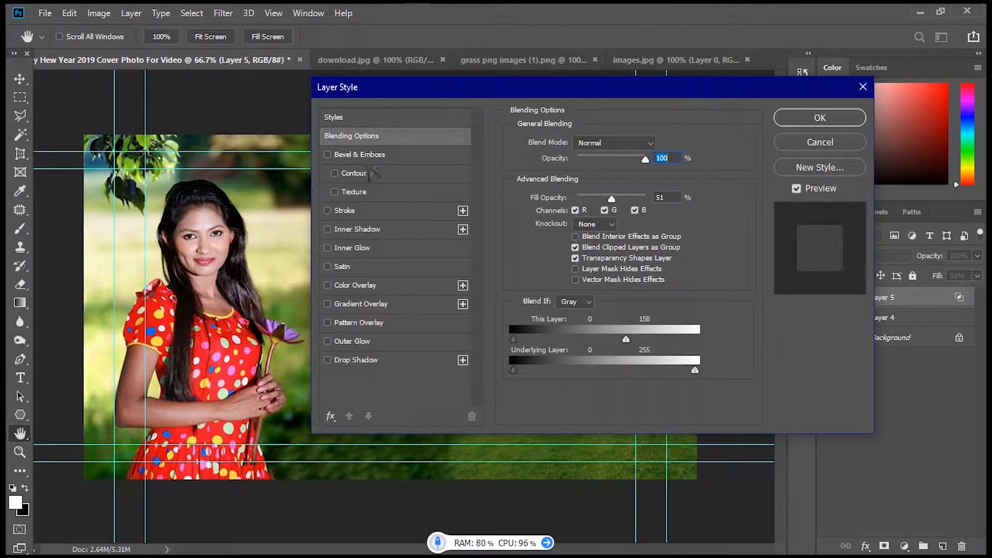
click(351, 173)
click(338, 154)
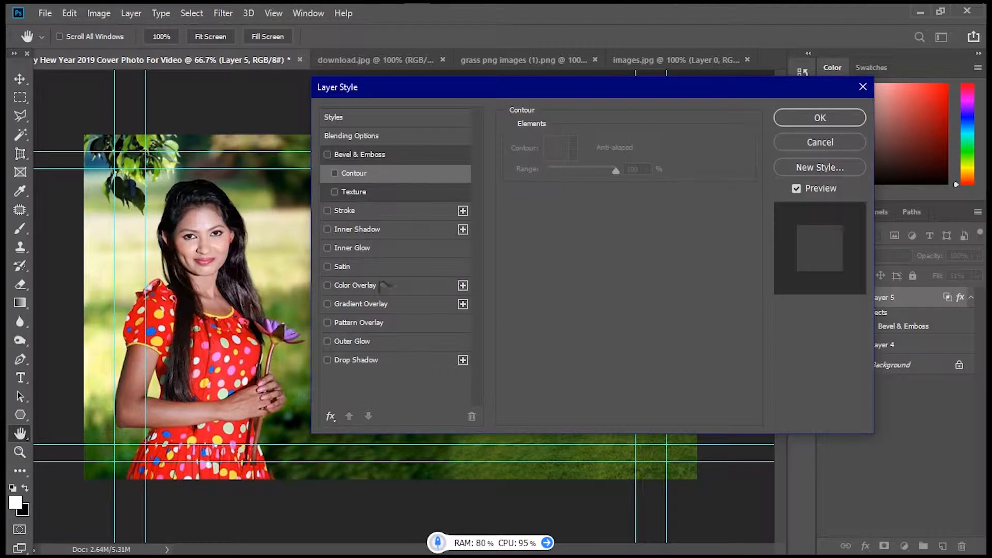
click(355, 285)
click(597, 150)
click(581, 155)
drag(539, 93, 244, 26)
Try several blend modes for Layer 5's Color Overlay, settle on Screen and apply the layer style
click(187, 78)
click(192, 198)
click(212, 79)
click(195, 185)
click(213, 82)
click(199, 119)
click(214, 79)
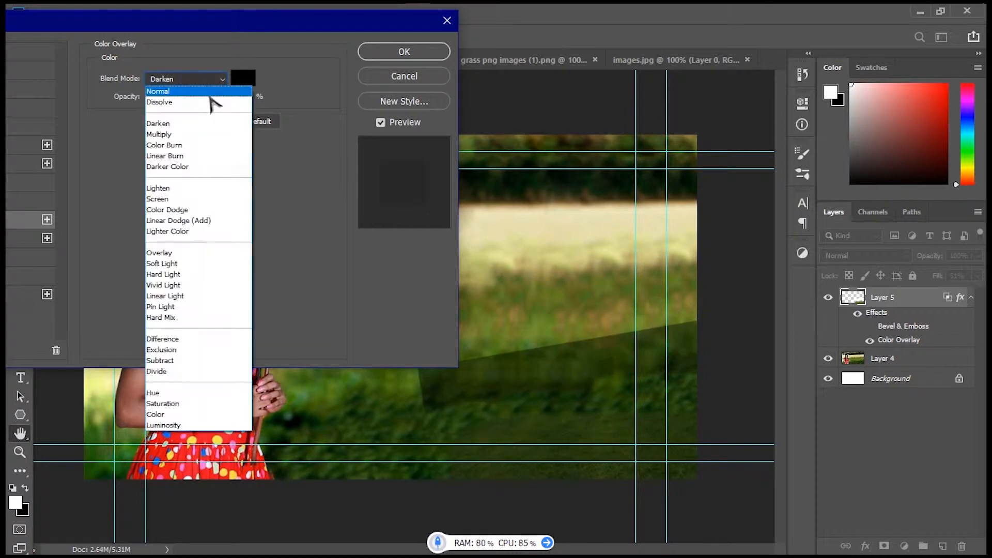
click(204, 199)
click(404, 51)
click(909, 344)
click(909, 298)
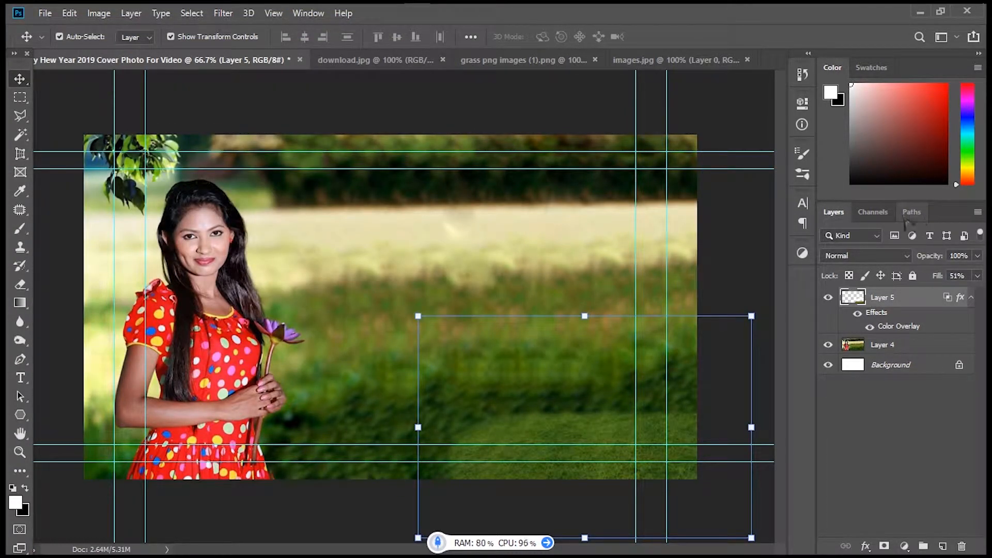
click(801, 104)
click(801, 175)
click(802, 154)
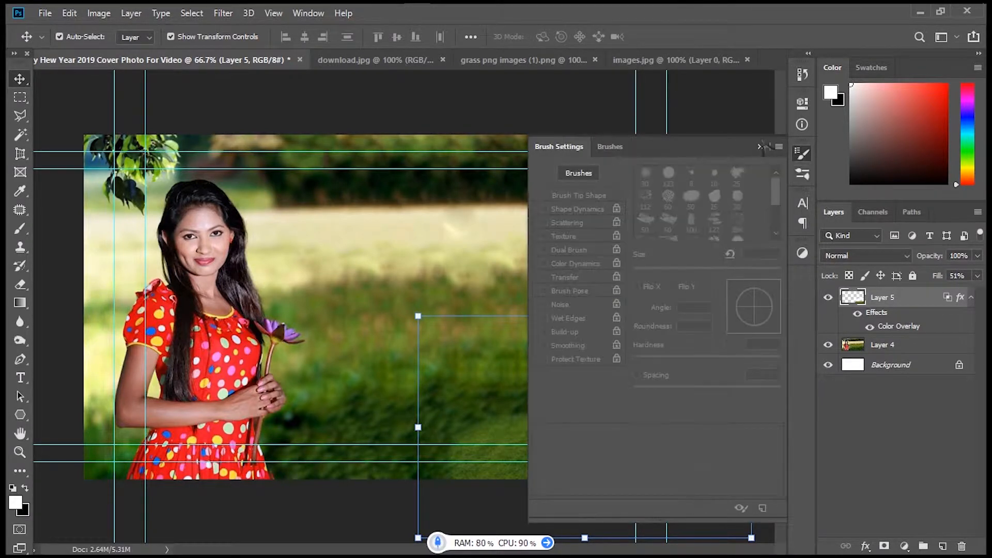
click(761, 147)
Adjust Layer 5's Color Balance in the midtones, shadows and highlights to give the lawn a brighter green
key(ctrl+b)
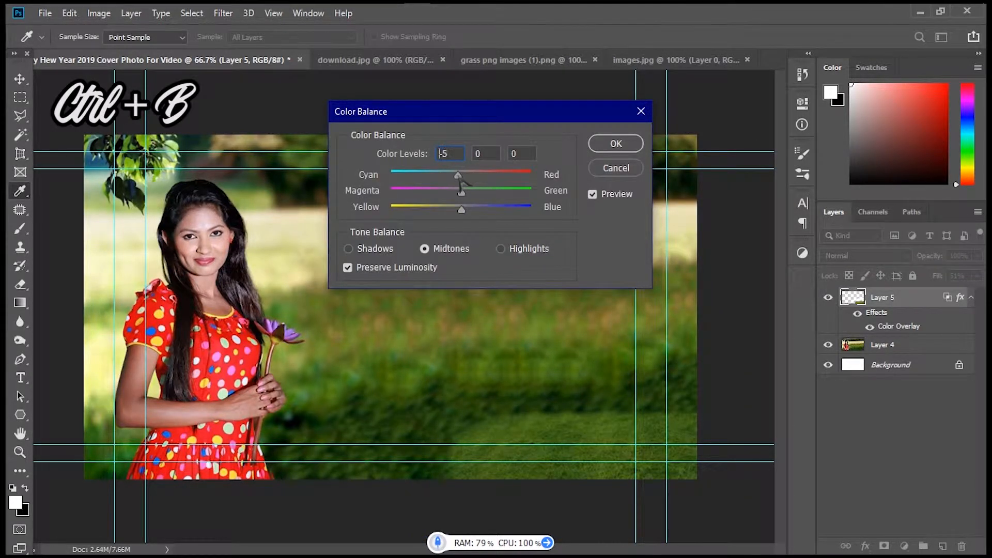
drag(453, 182, 448, 209)
click(386, 249)
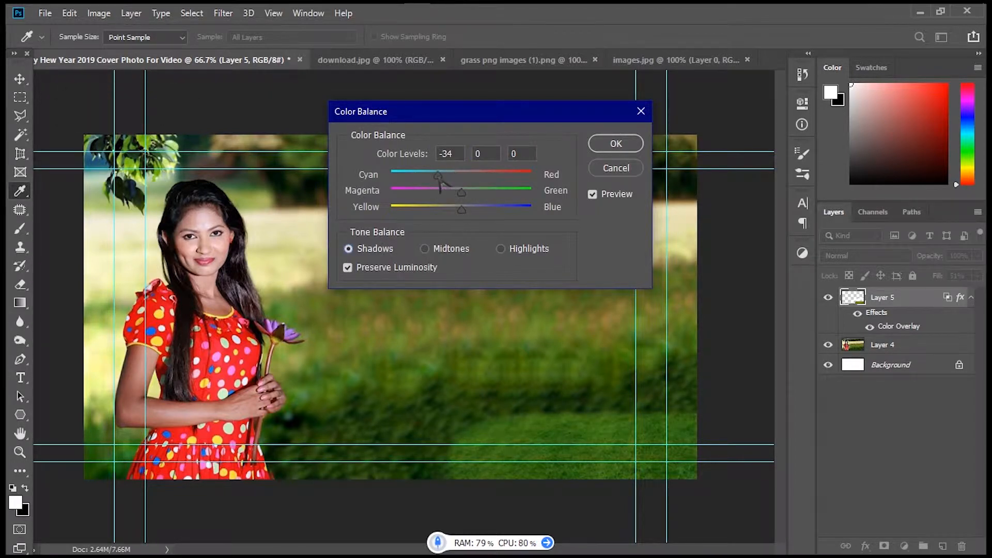
drag(429, 179, 463, 177)
click(456, 207)
click(500, 248)
drag(461, 210, 470, 214)
click(626, 143)
key(v)
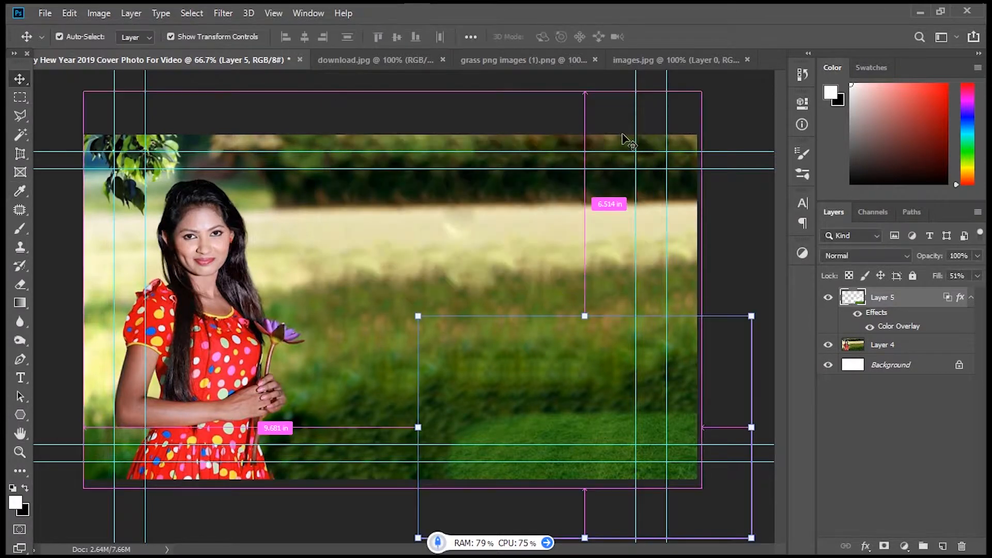
Free-transform the lawn on Layer 5 to 91.56% with a 13.29° rotation and place it over the middle of the field
key(ctrl+g)
key(ctrl+z)
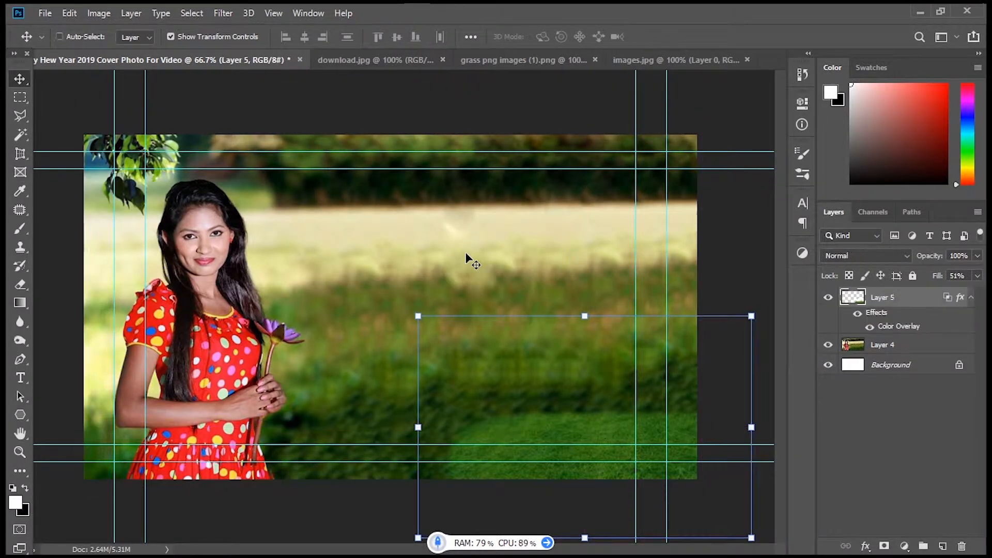
key(ctrl+t)
drag(418, 315, 452, 333)
drag(594, 449, 502, 349)
drag(688, 251, 714, 267)
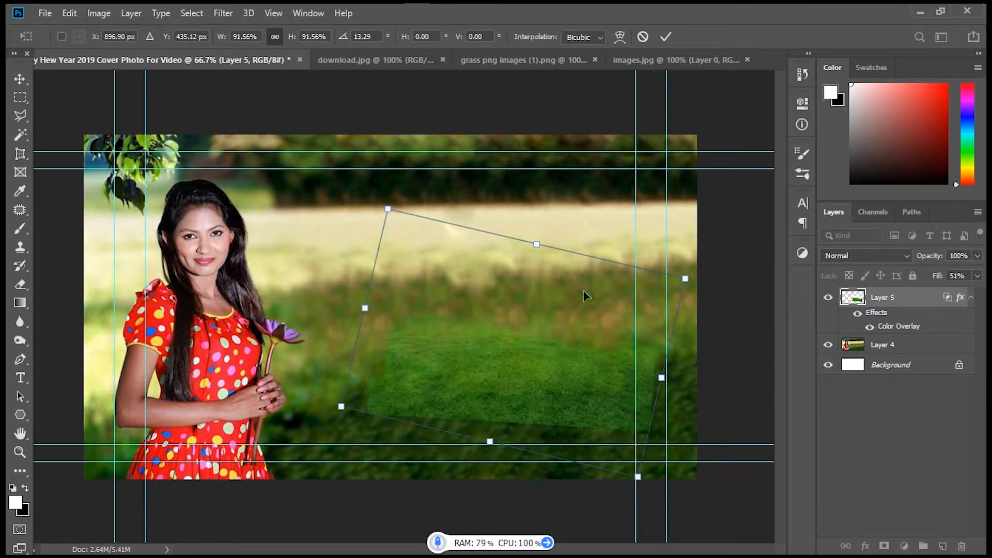
Soften the edges of the lawn on Layer 5 with the Eraser
click(19, 285)
click(59, 286)
click(80, 41)
mouse_move(360, 372)
mouse_down()
mouse_move(372, 435)
mouse_move(642, 425)
mouse_move(648, 368)
mouse_up()
key(v)
right_click(20, 321)
click(59, 319)
click(20, 79)
Set the lawn's fill to 50% and place pasted copies across the lower part of the field beside the girl
drag(938, 276, 932, 277)
drag(507, 358, 576, 444)
key(ctrl+c)
key(ctrl+v)
drag(648, 460, 584, 365)
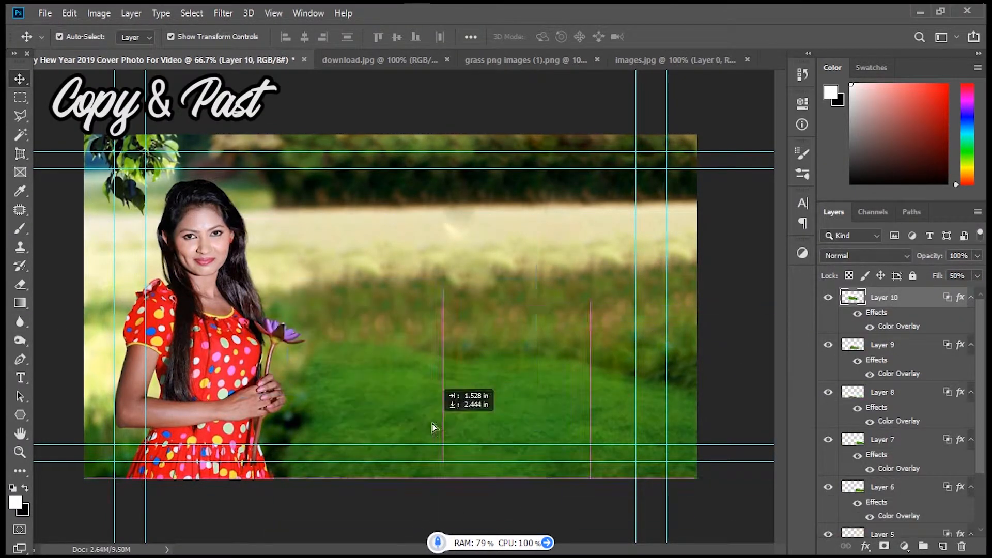
drag(432, 388, 373, 339)
Paste more copies of the lawn and spread them until they cover the whole field and the girl's dress
key(ctrl+v)
key(ctrl+v)
key(ctrl+v)
drag(440, 309, 232, 310)
key(ctrl+v)
key(ctrl+v)
key(ctrl+v)
key(ctrl+v)
key(ctrl+v)
drag(358, 346, 165, 388)
key(ctrl+v)
key(ctrl+v)
ctrl+click(352, 325)
key(ctrl+v)
drag(269, 413, 257, 326)
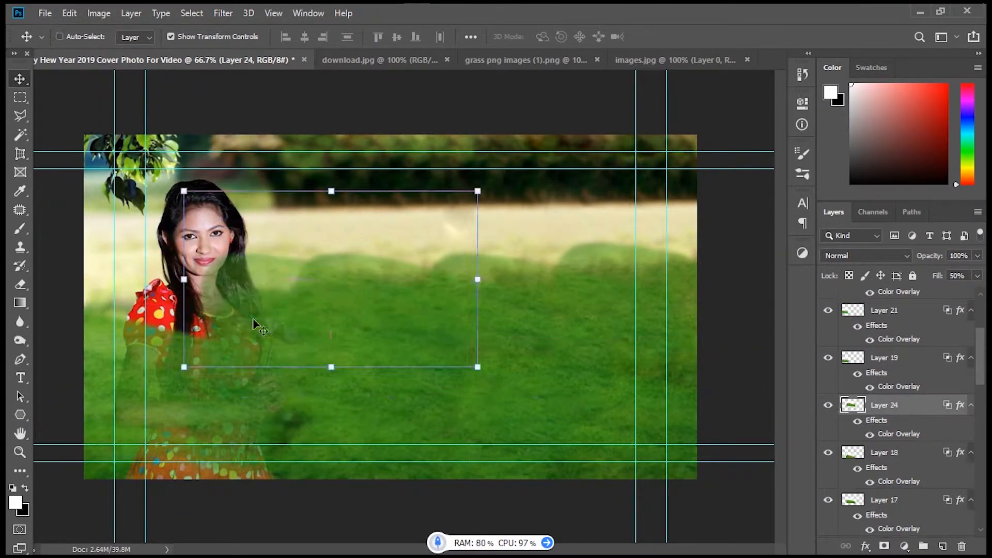
key(ctrl+v)
ctrl+click(207, 330)
Try to merge the lawn copies into one layer and rename Layer 4 as GirlBack Ground
right_click(908, 296)
click(863, 405)
double_click(883, 317)
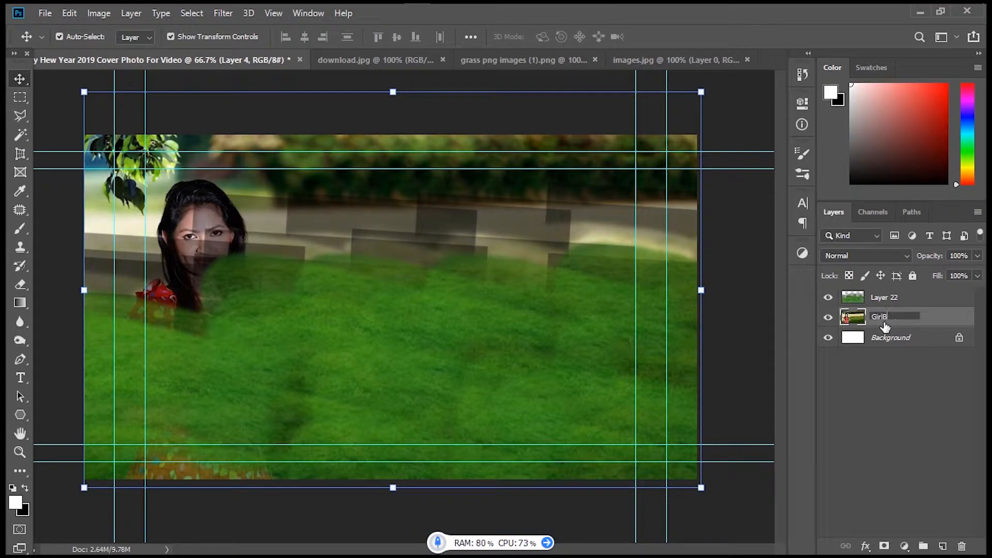
text(GirlBack Ground)
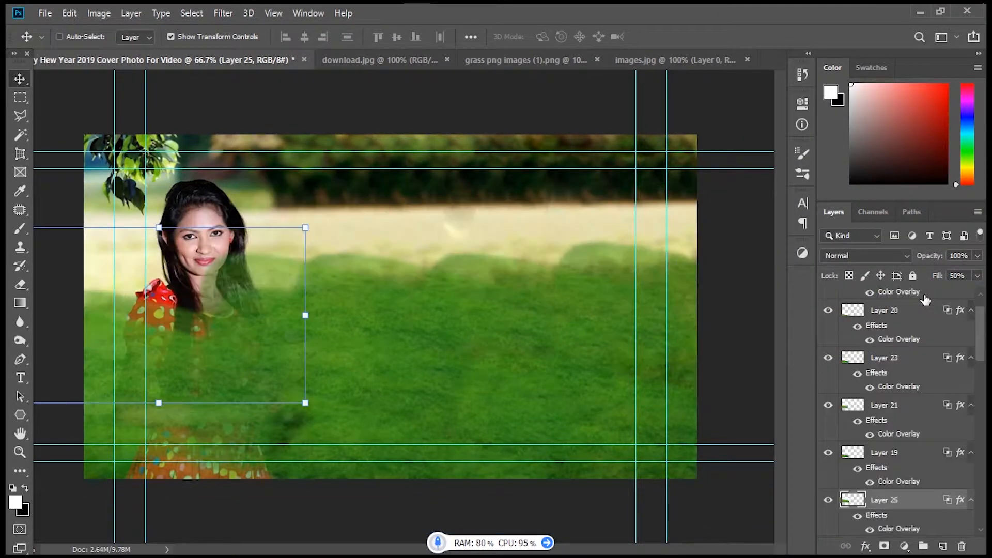
Select all the lawn copy layers above Layer 4 and merge them into a single layer
click(890, 457)
scroll(892, 314, up, 10)
shift+click(899, 298)
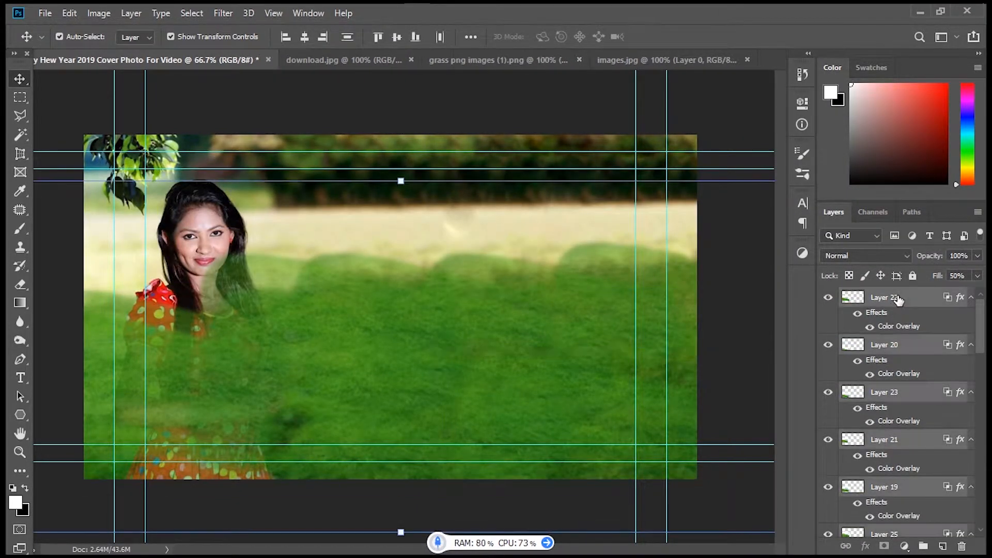
right_click(899, 298)
click(762, 428)
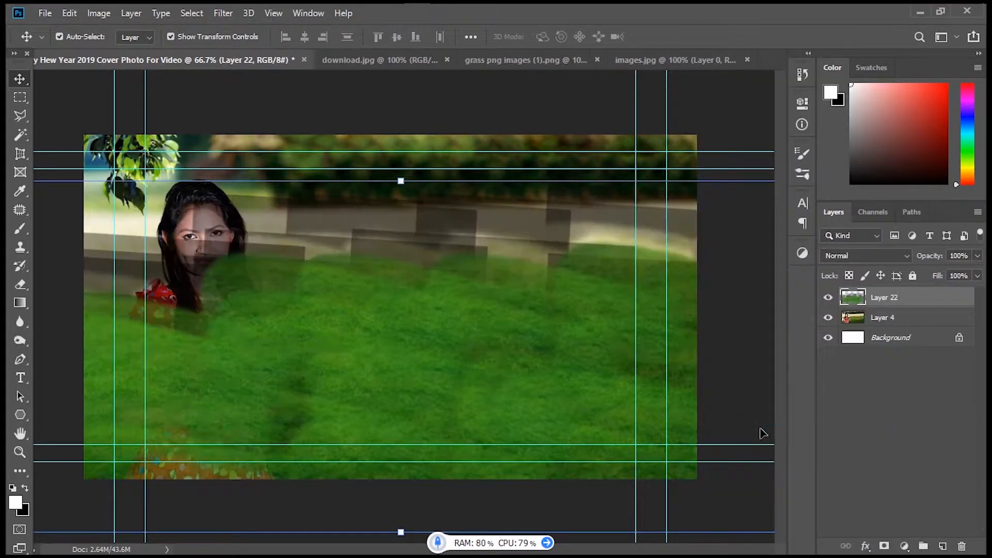
Set Layer 22's blend mode to Screen and lower its This Layer highlight limit under Blend If
right_click(915, 301)
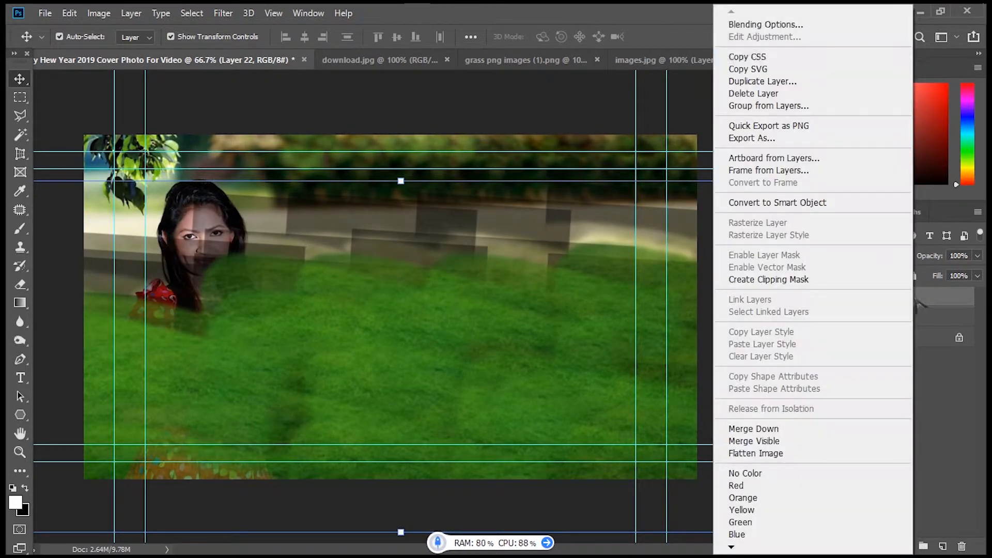
click(826, 24)
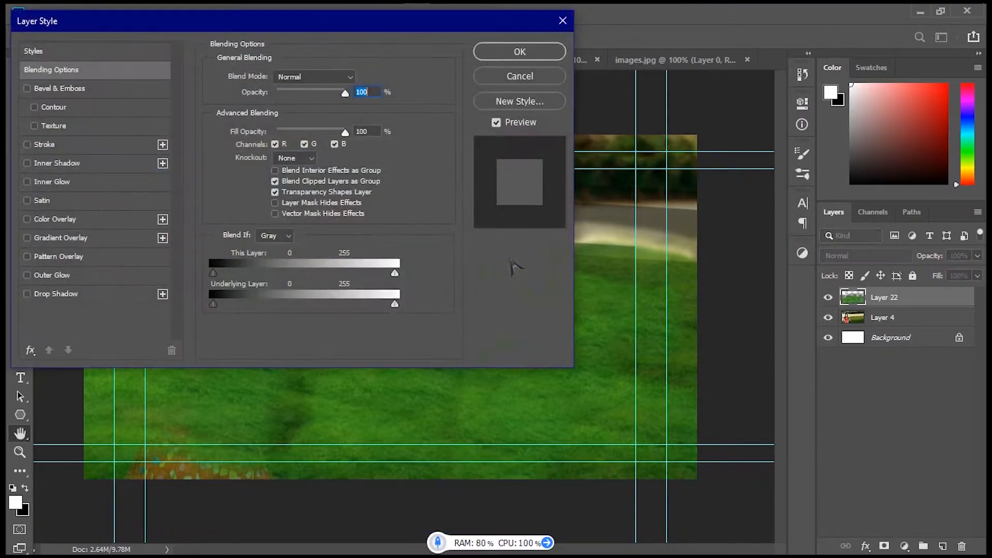
click(333, 77)
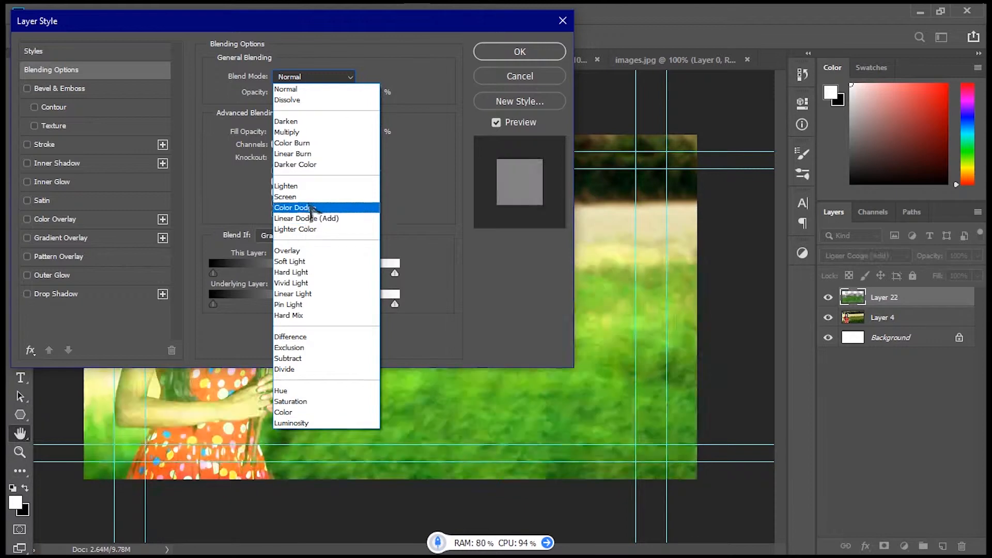
click(309, 200)
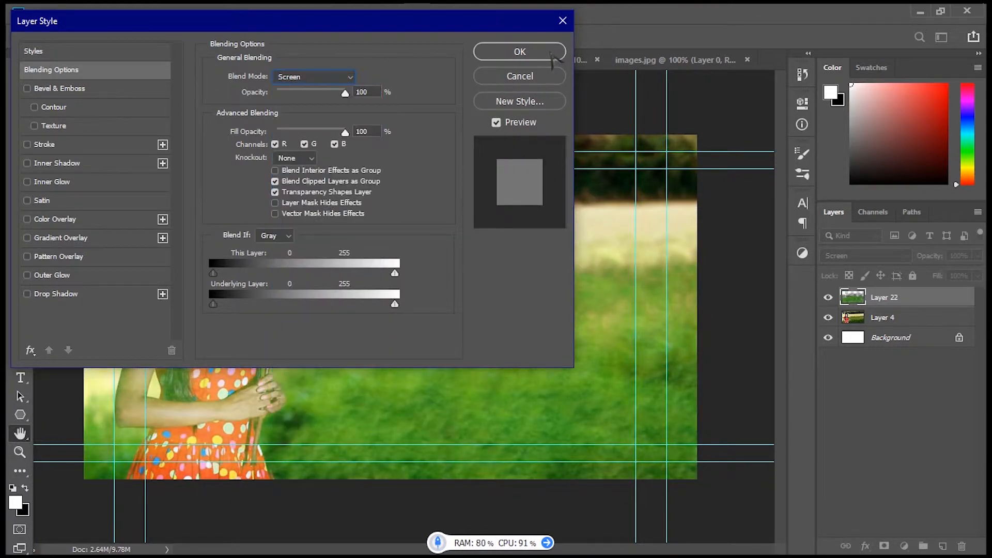
drag(366, 276, 363, 274)
click(523, 55)
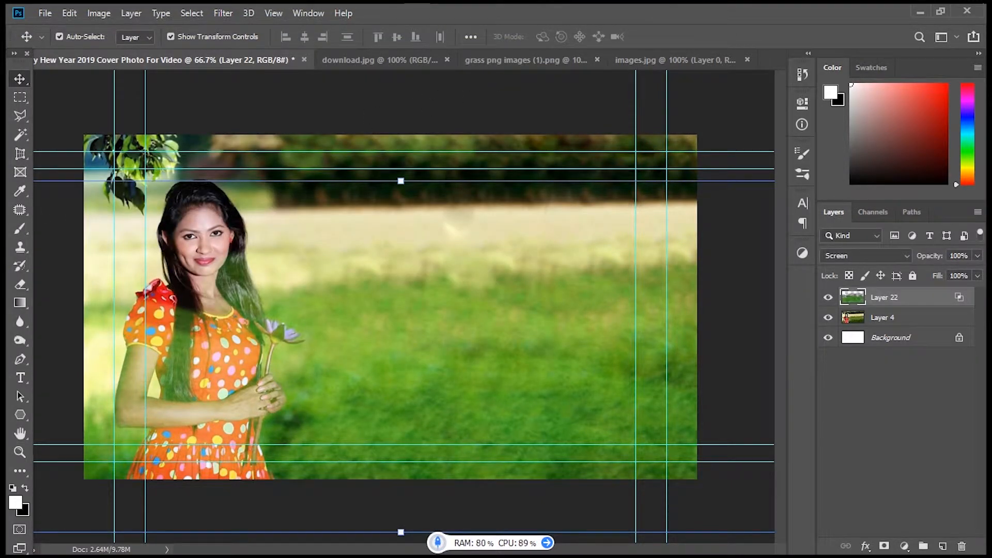
Erase Layer 22's grass from the girl's hair, skin, dress and flower, and enlarge the Eraser to 97 px
click(22, 284)
mouse_move(187, 299)
mouse_down()
mouse_move(201, 363)
mouse_move(210, 320)
mouse_move(229, 349)
mouse_move(229, 253)
mouse_move(254, 349)
mouse_move(169, 407)
mouse_move(172, 381)
mouse_move(124, 382)
mouse_move(118, 407)
mouse_up()
mouse_move(243, 329)
mouse_down()
mouse_move(282, 333)
mouse_move(251, 330)
mouse_up()
scroll(282, 334, up, 8)
key(ctrl+minus)
click(80, 36)
drag(125, 86, 115, 85)
drag(282, 310, 304, 326)
drag(279, 434, 353, 133)
mouse_move(336, 229)
mouse_down()
mouse_move(289, 429)
mouse_move(297, 452)
mouse_up()
scroll(289, 435, down, 14)
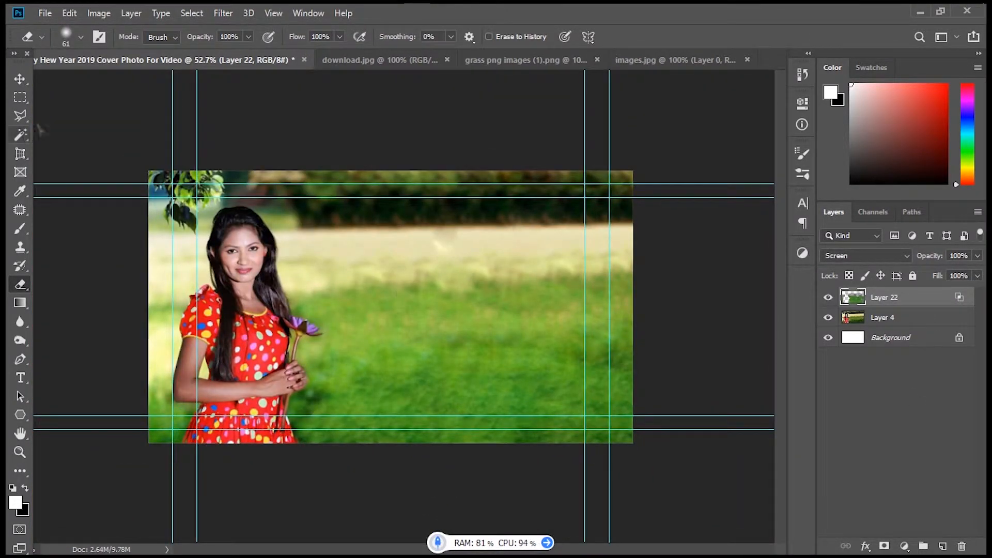
click(81, 36)
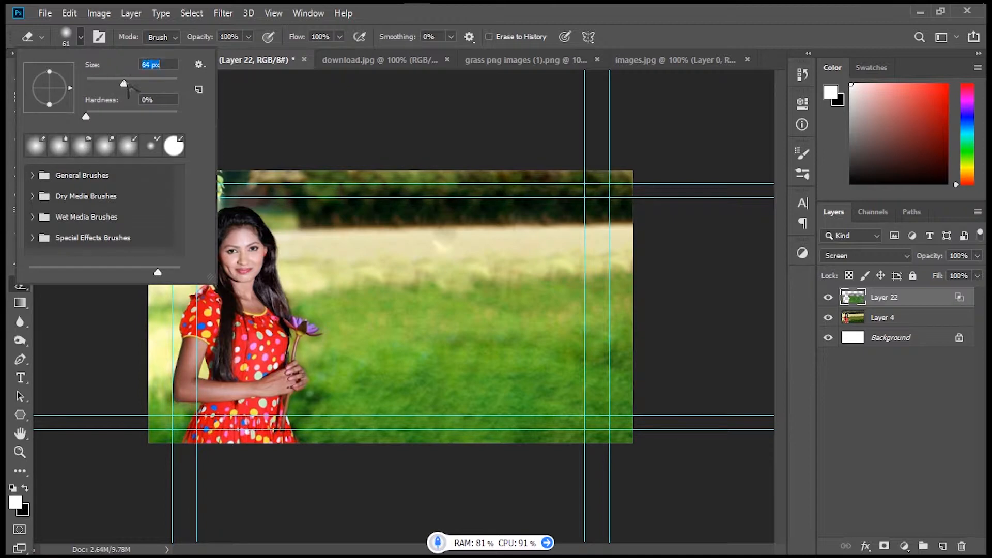
key(Return)
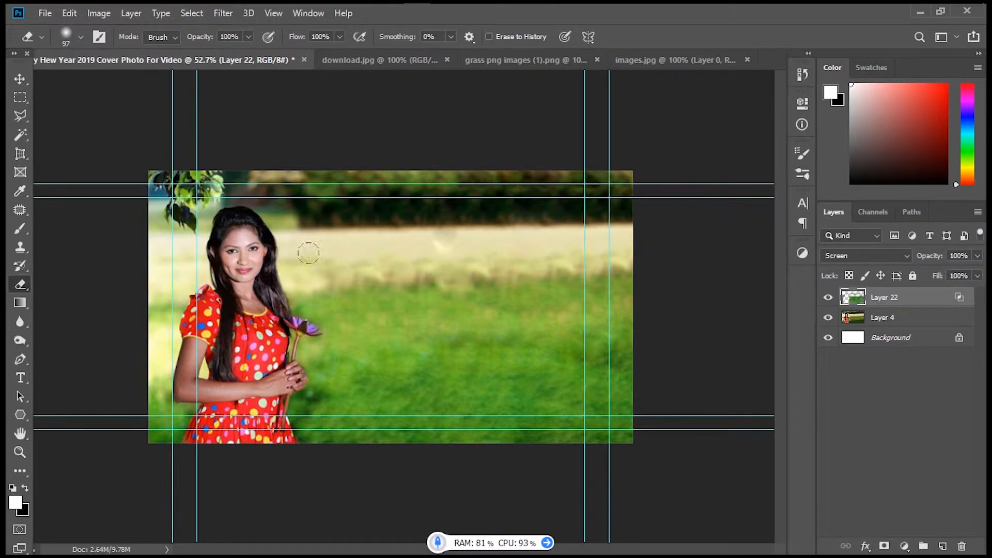
Color-balance Layer 22 with midtones at +9 green and +15 blue, and shadows at -20 magenta and shifted toward blue
key(ctrl+b)
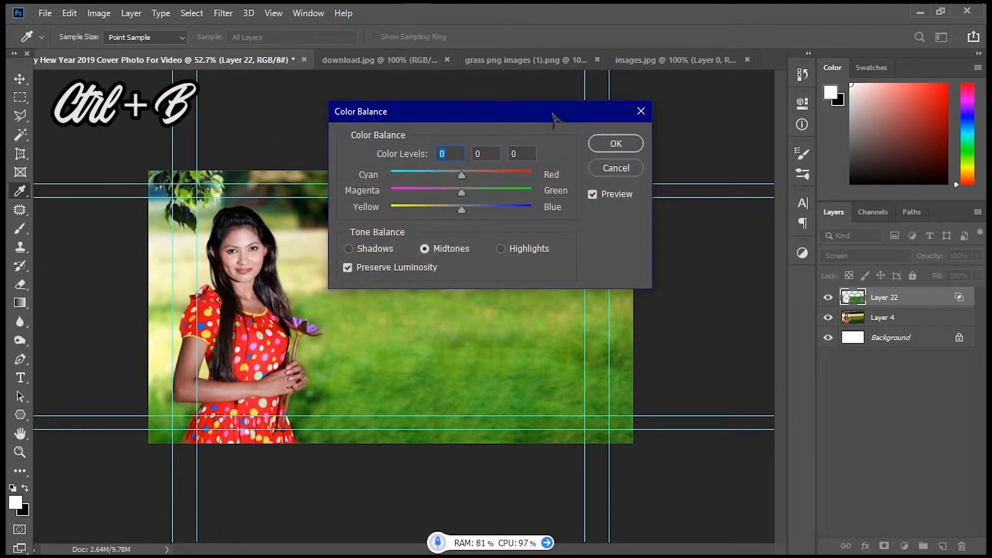
drag(553, 114, 791, 151)
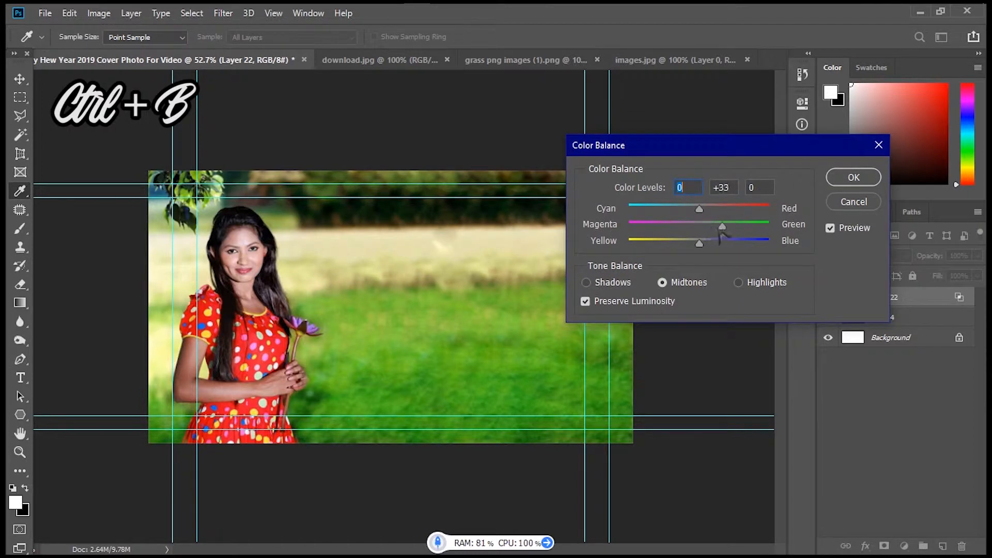
drag(721, 228, 711, 244)
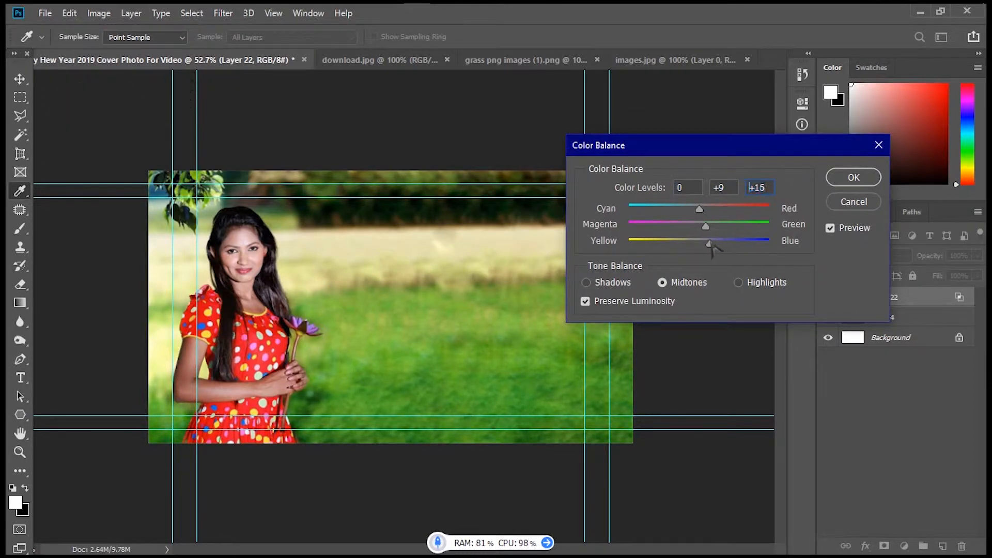
click(692, 208)
click(604, 286)
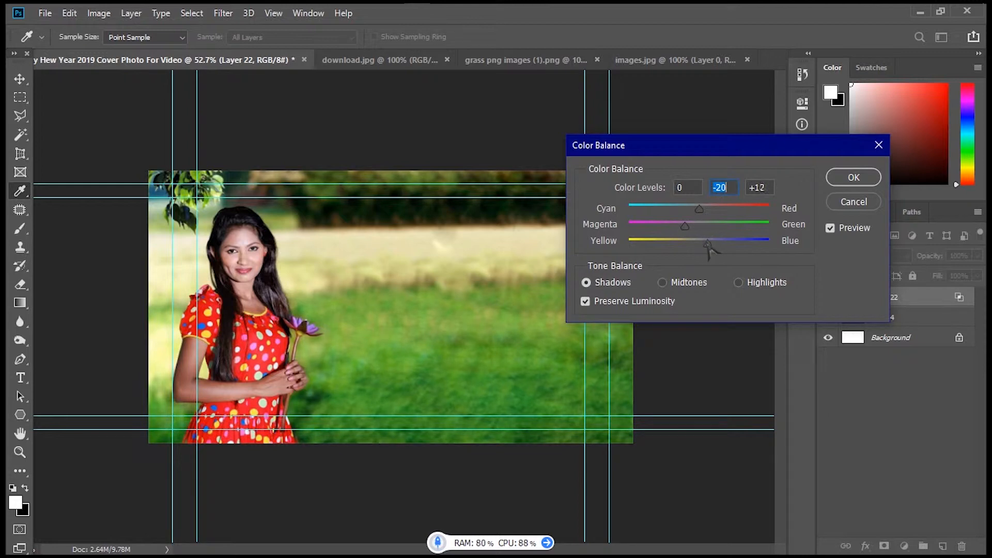
drag(704, 244, 703, 243)
Set the highlights' color levels to +2, +9 and +1 and apply the color balance to Layer 22
click(748, 284)
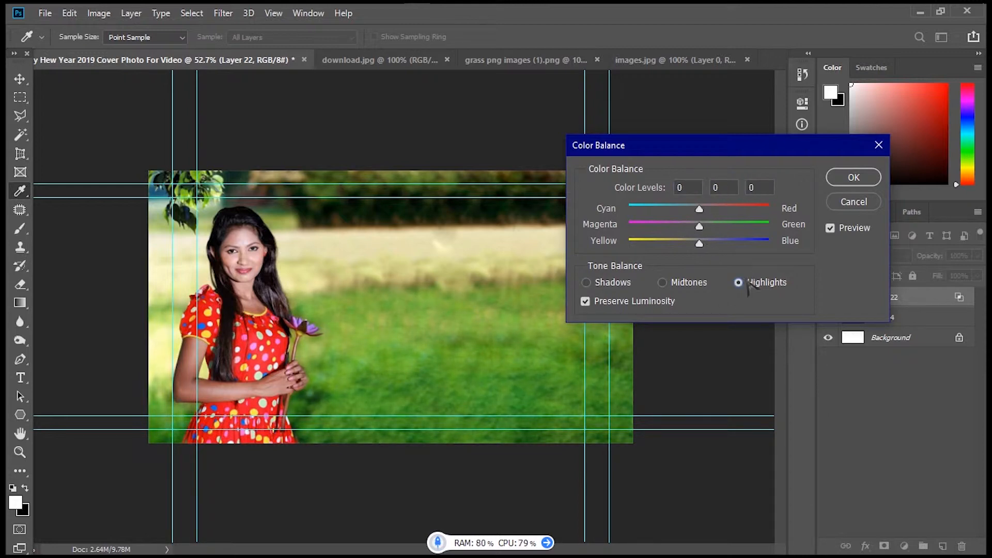
drag(696, 215, 703, 215)
key(Tab)
key(Tab)
text(+1)
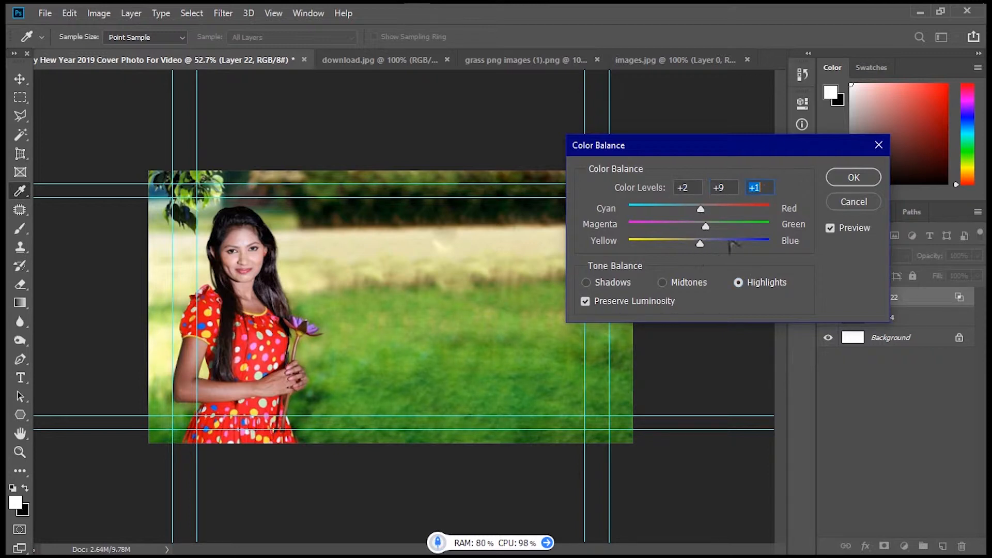
click(857, 183)
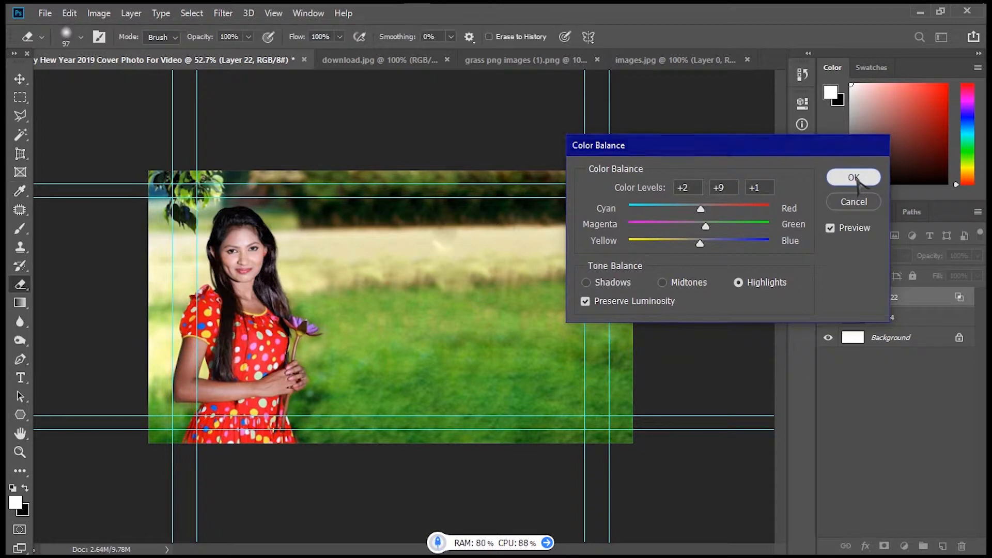
Close the documents grass png images (1).png and images.jpg, keeping download.jpg open
click(405, 64)
click(580, 60)
click(552, 59)
click(626, 60)
click(500, 221)
Unlock the grass strip in download.jpg and bring it into the cover's upper area, scaled to 132.76%
click(958, 295)
click(340, 322)
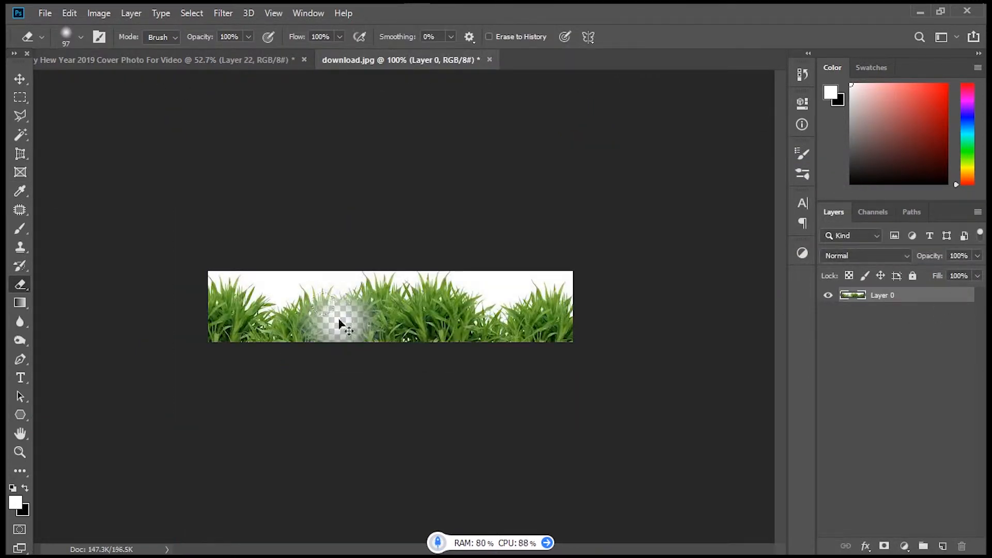
key(ctrl+z)
click(20, 79)
drag(342, 296, 418, 207)
drag(491, 187, 557, 173)
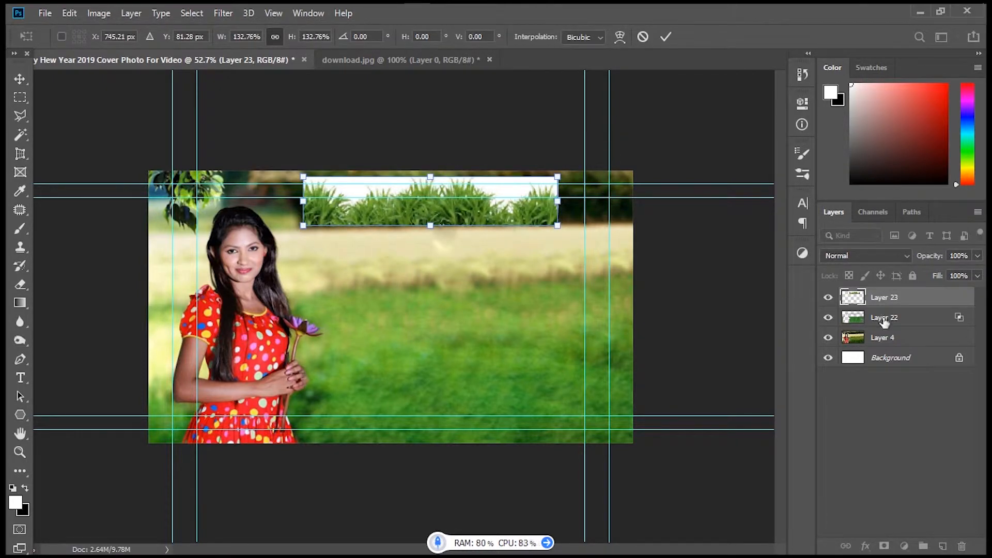
key(Return)
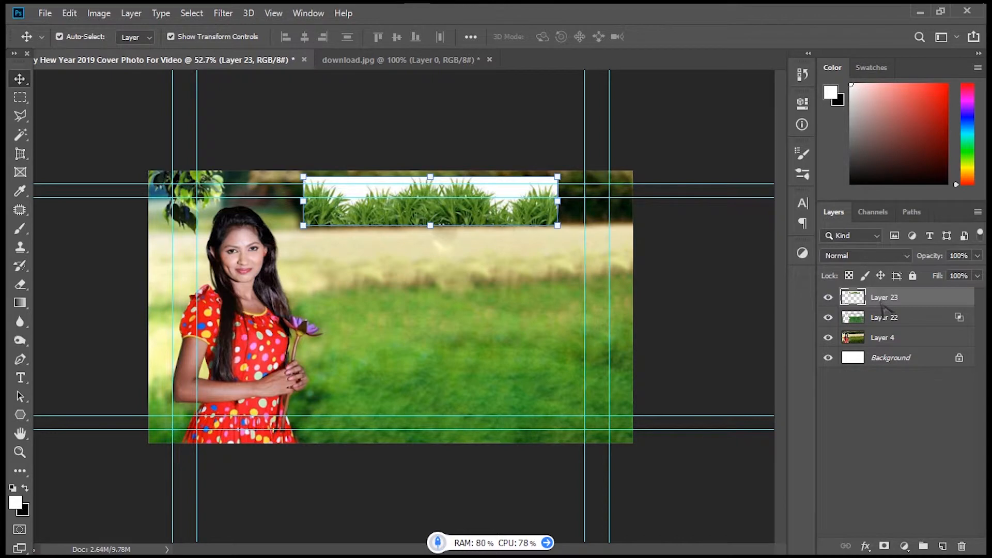
Set Layer 23's blend mode to Screen, its Blend If This Layer white limit to 202, and its fill to 50%
right_click(881, 305)
click(754, 30)
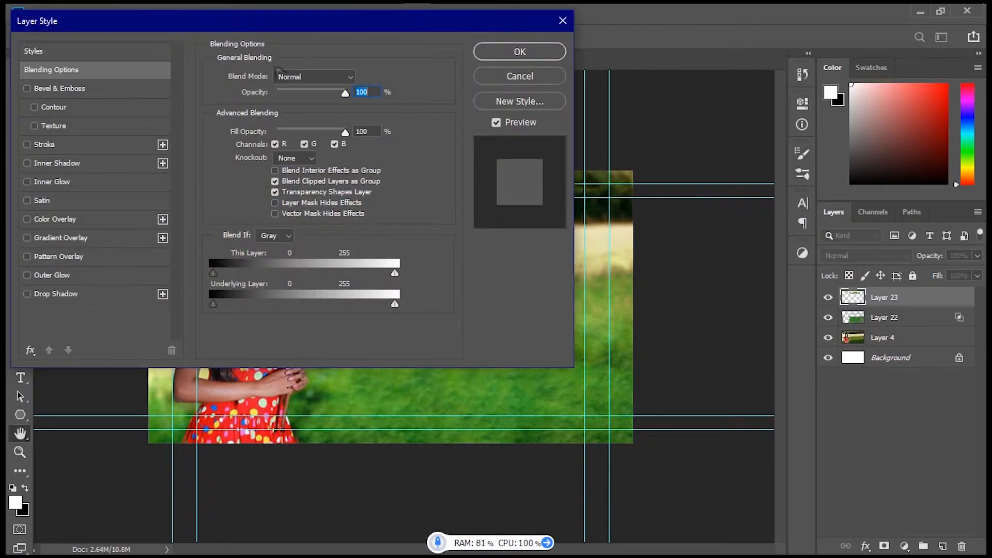
click(312, 76)
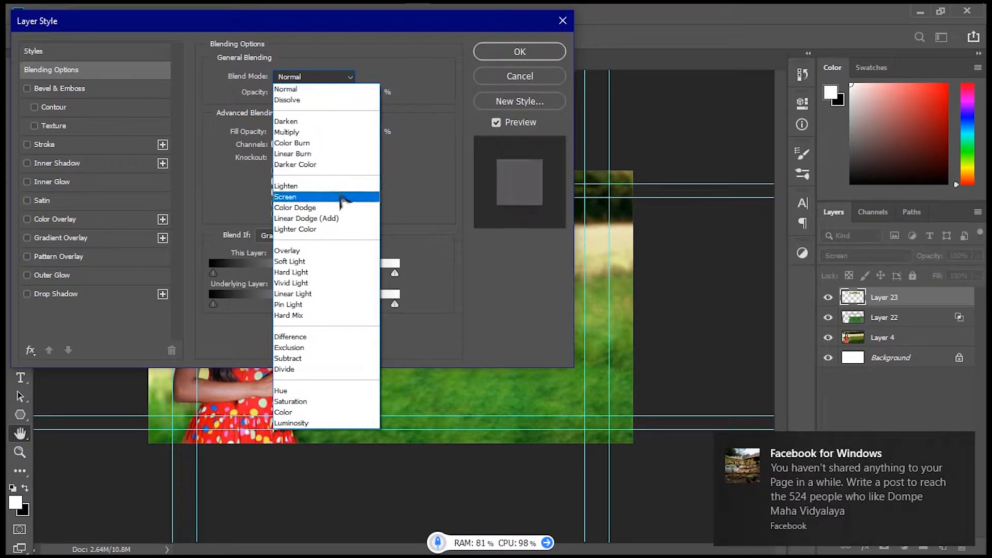
click(310, 194)
drag(413, 29, 323, 101)
drag(303, 346, 267, 349)
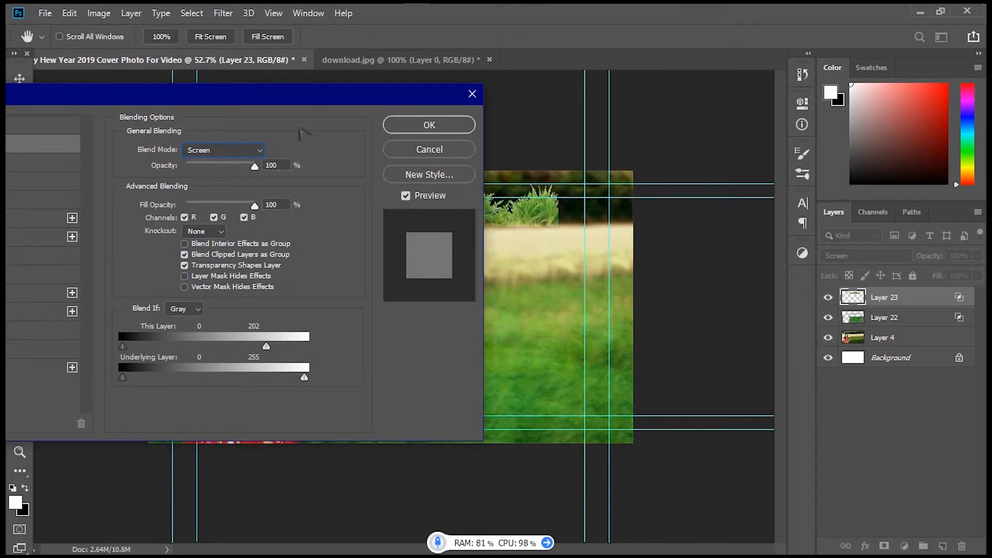
click(417, 128)
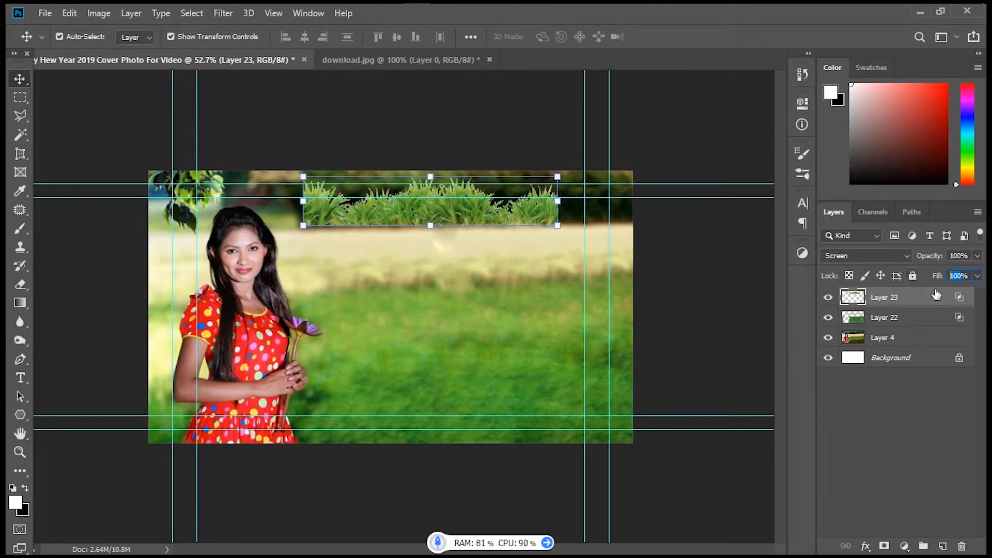
text(50)
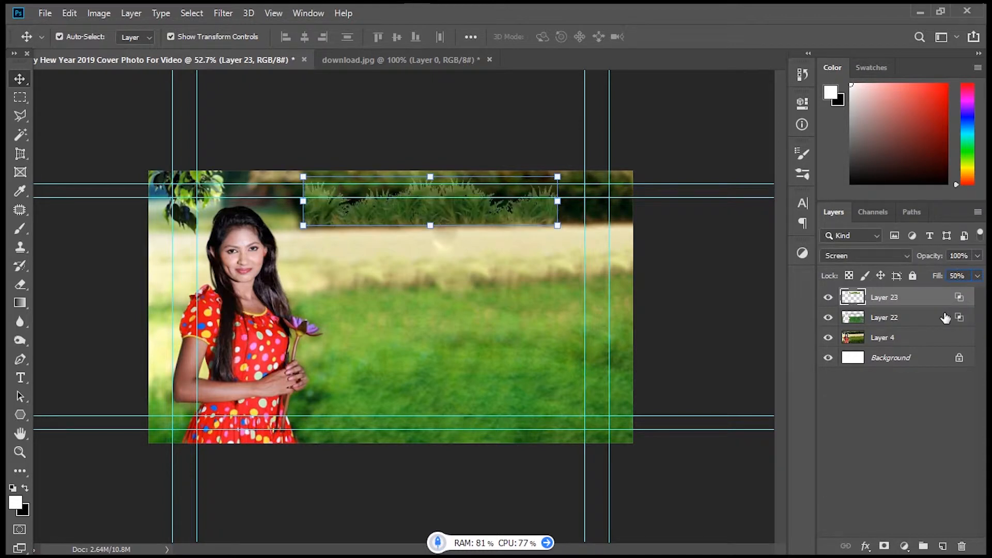
Move the Layer 23 grass strip to the cover's upper-right corner and scale it to 102.53%
drag(421, 211, 495, 211)
key(ctrl+t)
drag(378, 198, 371, 198)
right_click(514, 206)
click(605, 234)
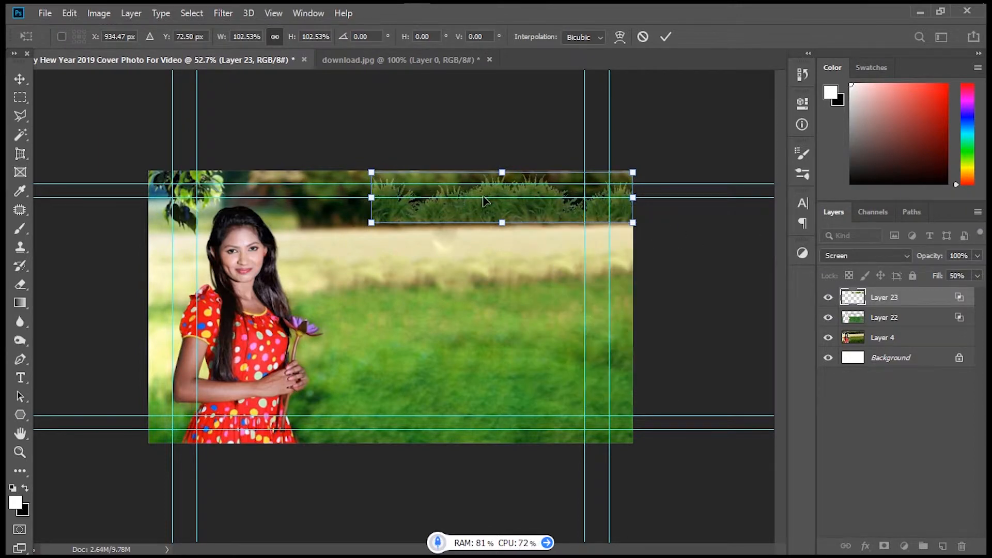
key(Return)
Color-balance Layer 23 with shadows at -20, +18 and +12, and midtones at -15 cyan plus added green and blue
key(ctrl+b)
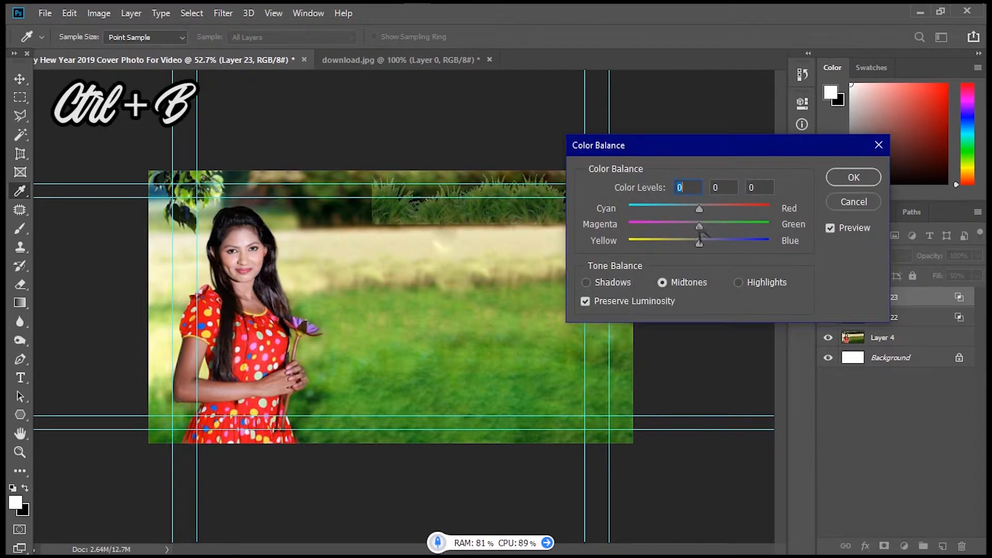
click(619, 287)
drag(704, 225, 685, 209)
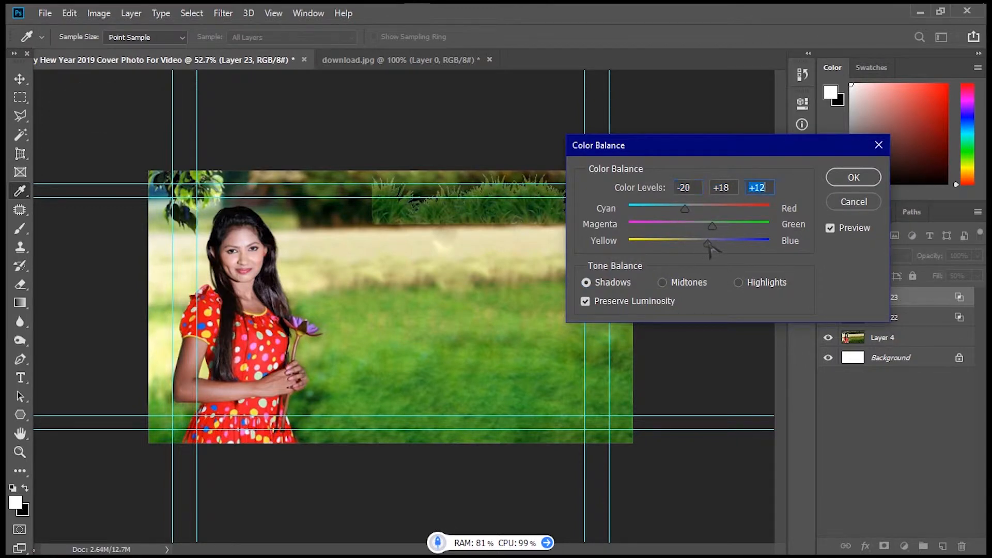
click(678, 284)
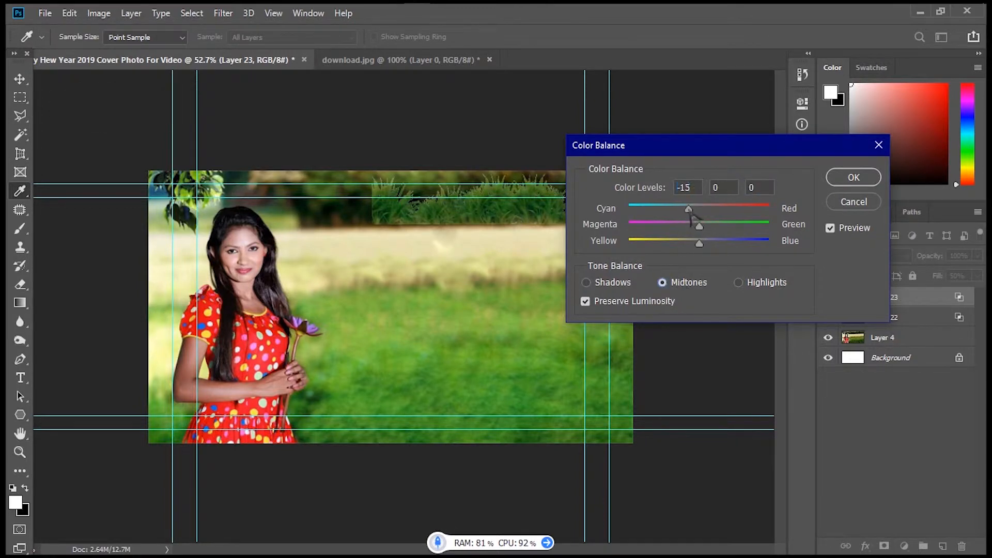
drag(718, 229, 718, 229)
click(710, 245)
Shift the highlights' color levels toward blue and apply the color balance to Layer 23
click(737, 283)
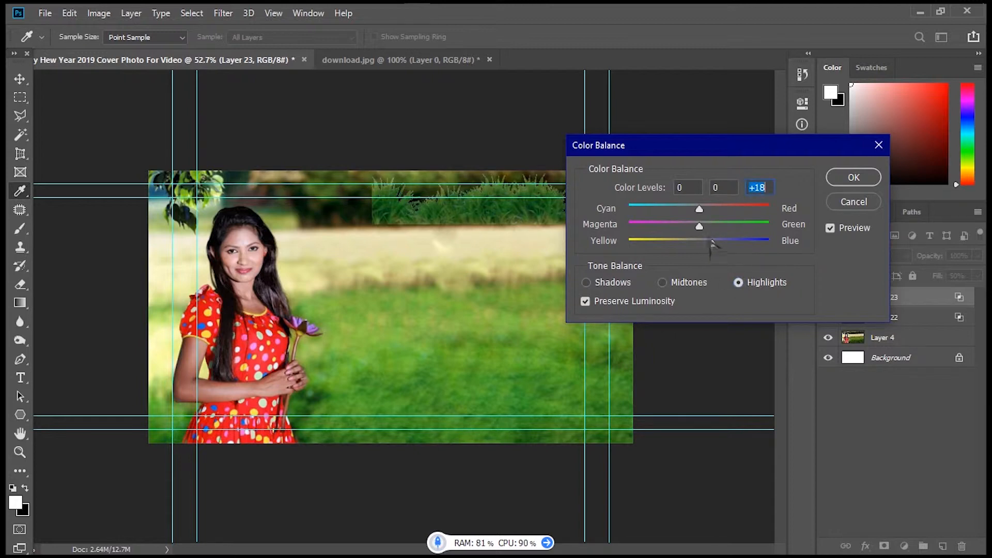
drag(692, 226, 677, 227)
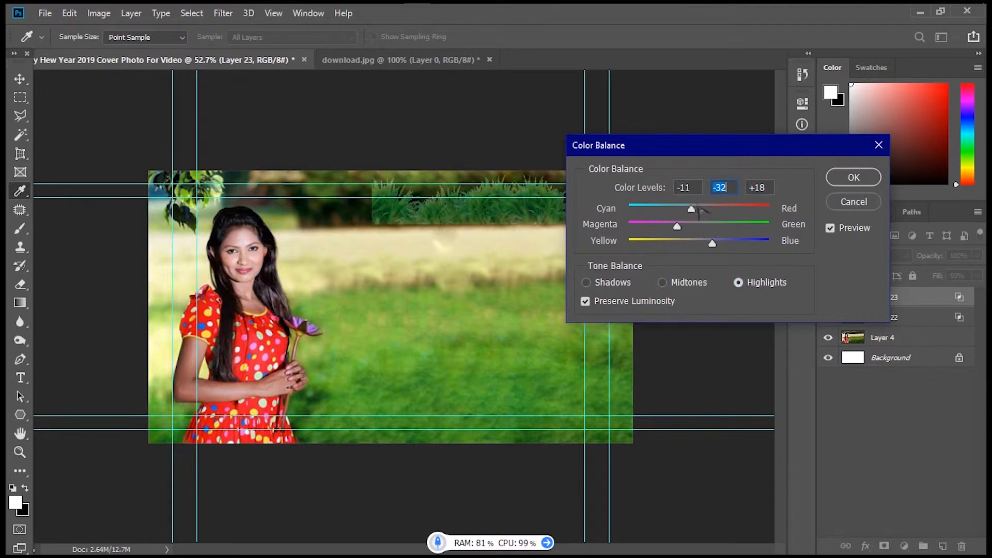
drag(733, 213, 693, 235)
click(717, 243)
click(853, 178)
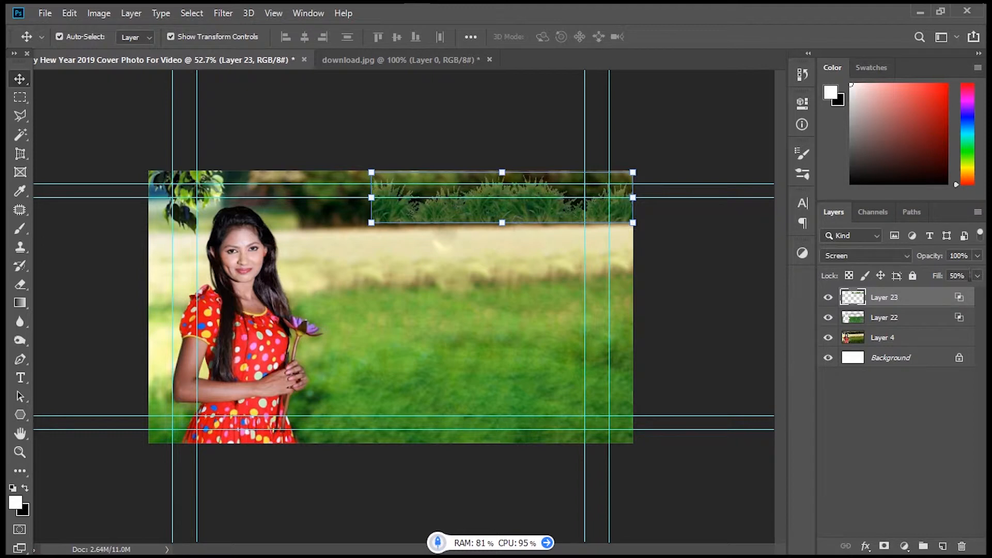
Set Layer 23's fill to 25% and change its blend mode to Hard Light
text(25)
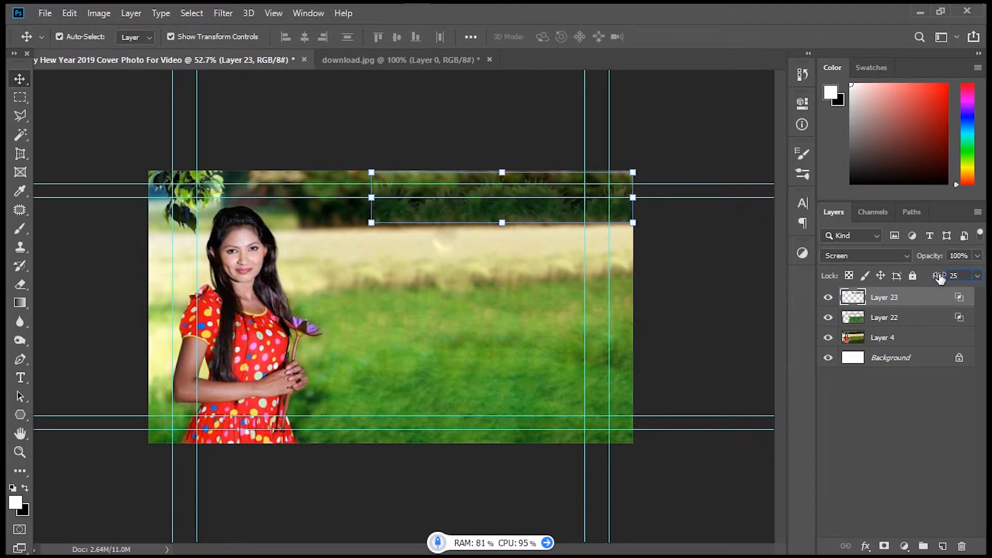
right_click(897, 305)
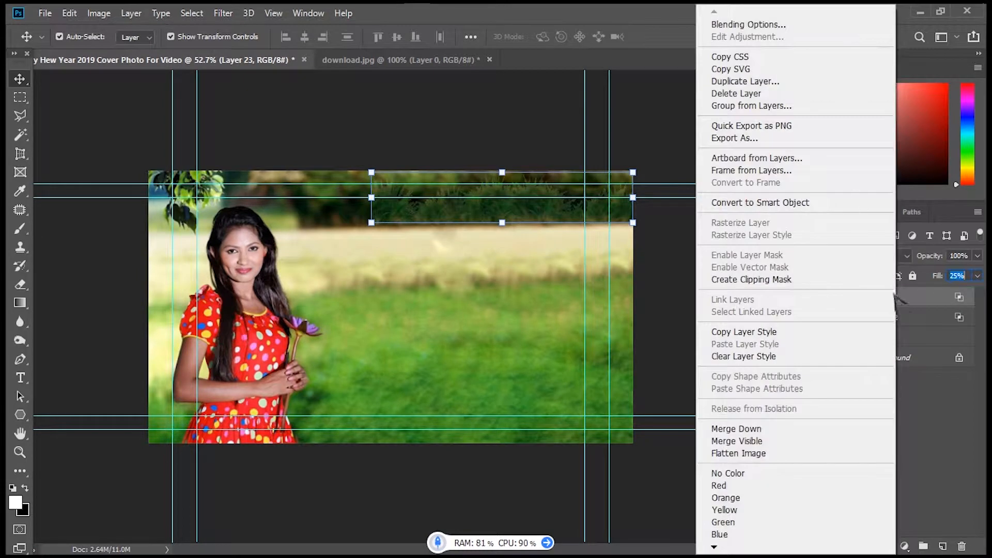
click(809, 24)
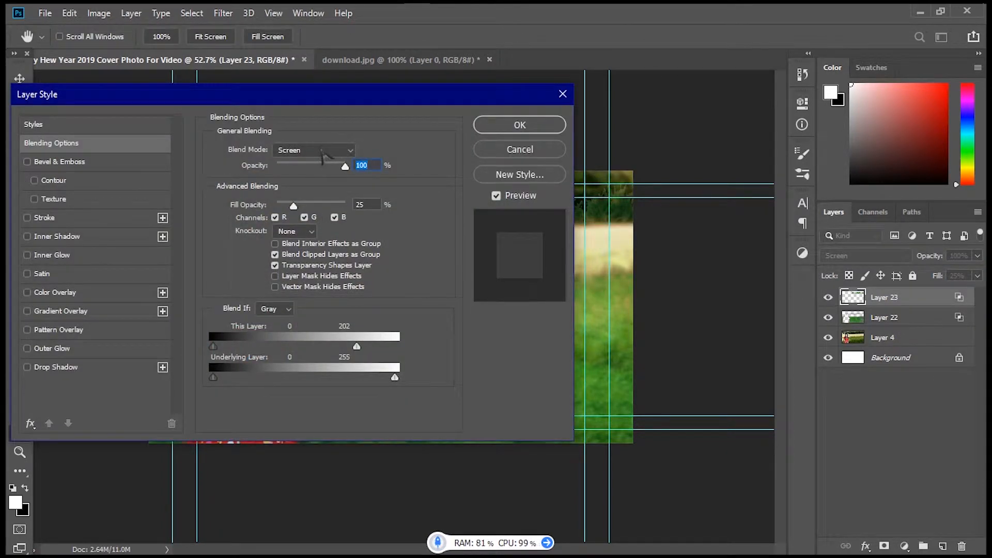
click(322, 151)
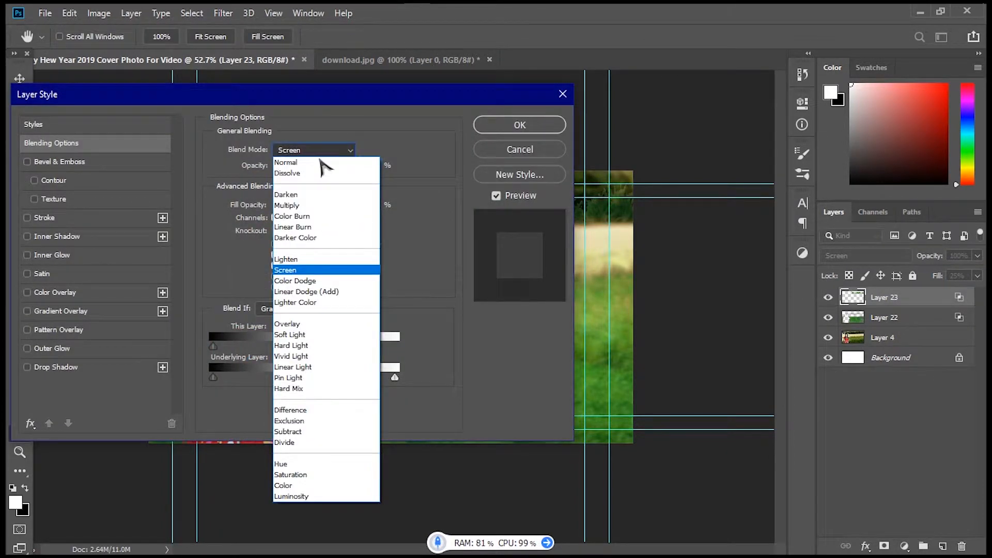
click(313, 345)
drag(412, 110, 120, 119)
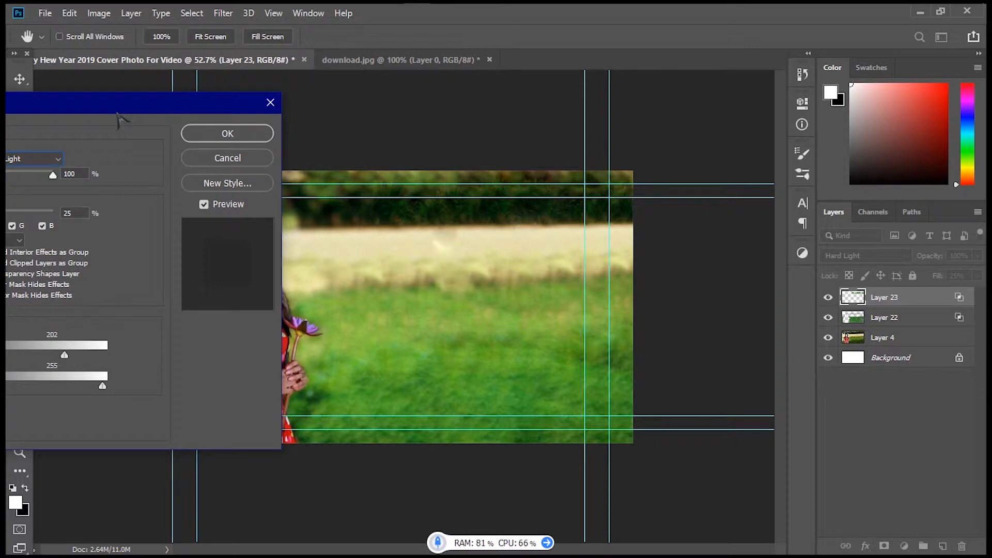
drag(117, 119, 213, 101)
click(321, 117)
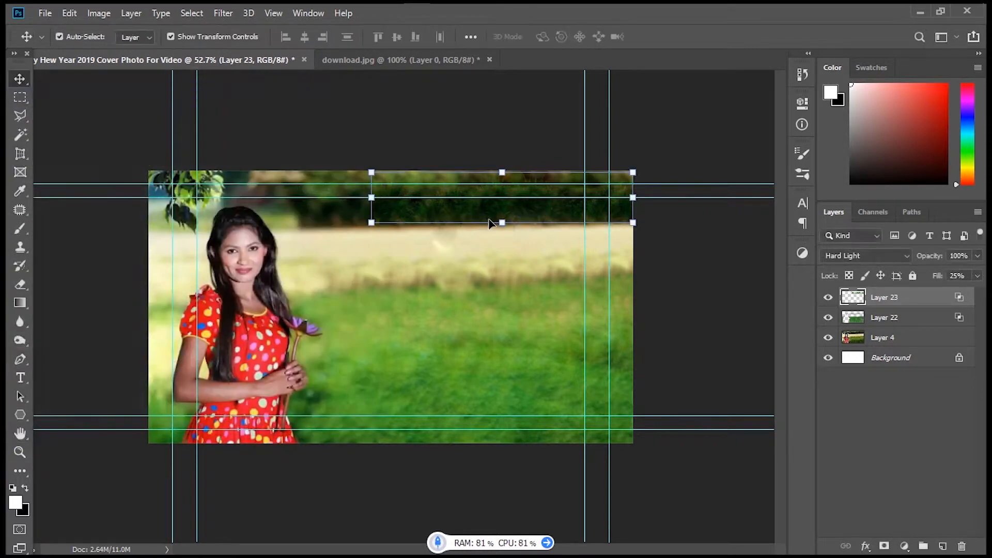
Move the grass strip toward the girl and paste a copy of it over the hedge, extending past the cover's right edge
drag(495, 217, 380, 207)
key(ctrl+v)
drag(383, 319, 533, 209)
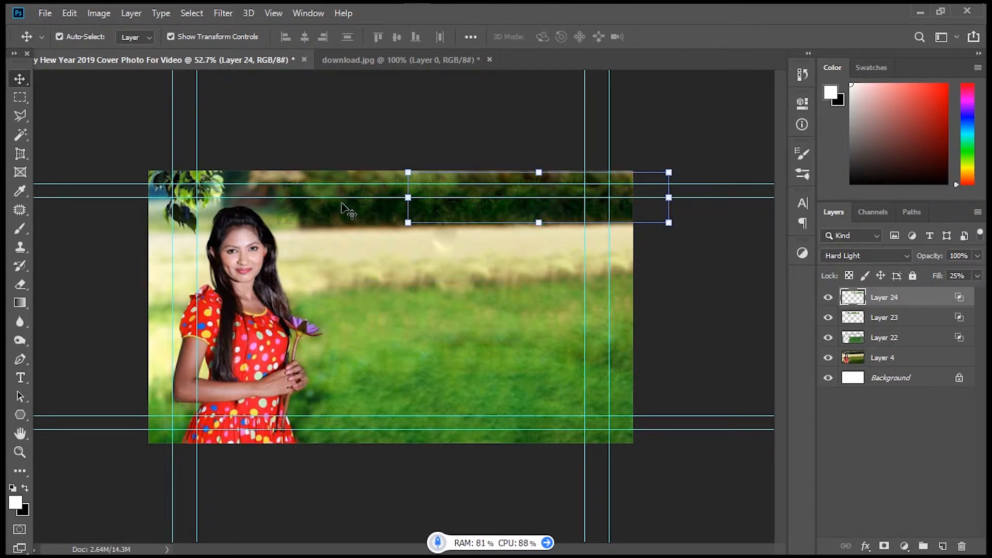
Try merging Layer 24 and Layer 23 into one layer, and undo the merge
click(20, 284)
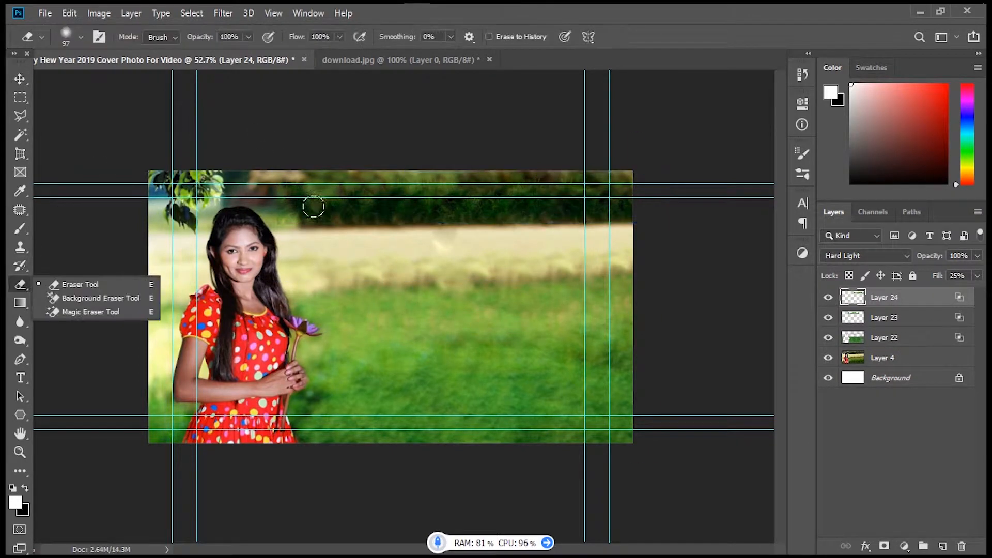
click(896, 318)
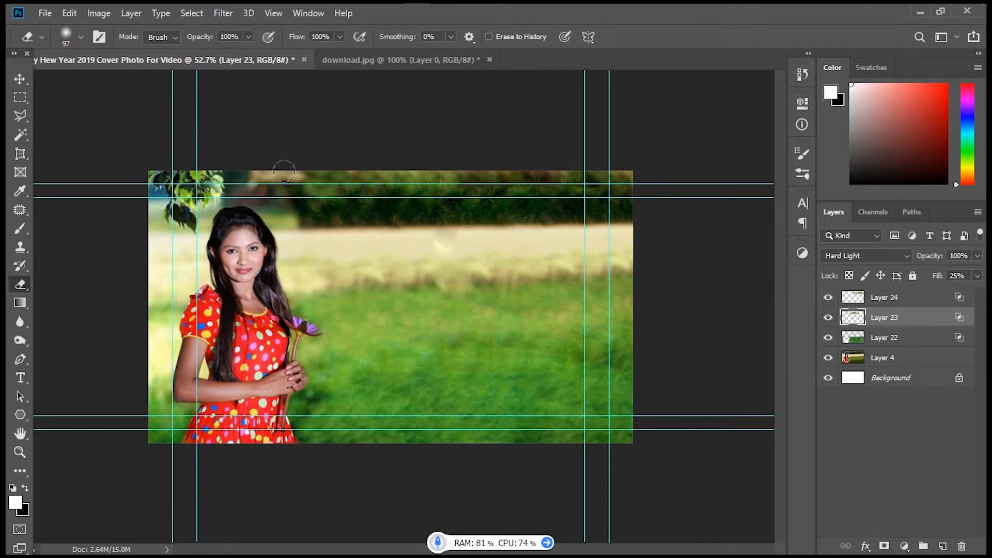
click(20, 321)
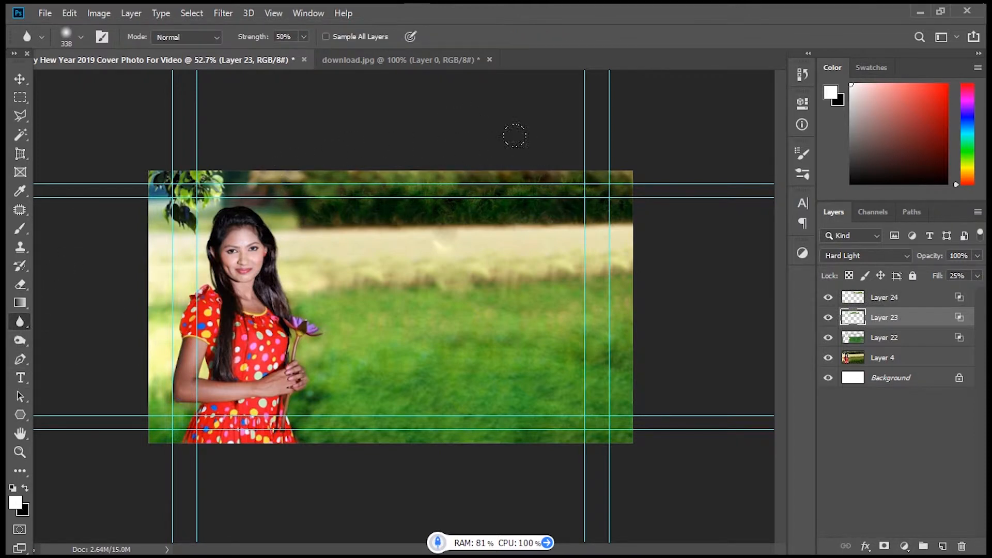
shift+click(916, 300)
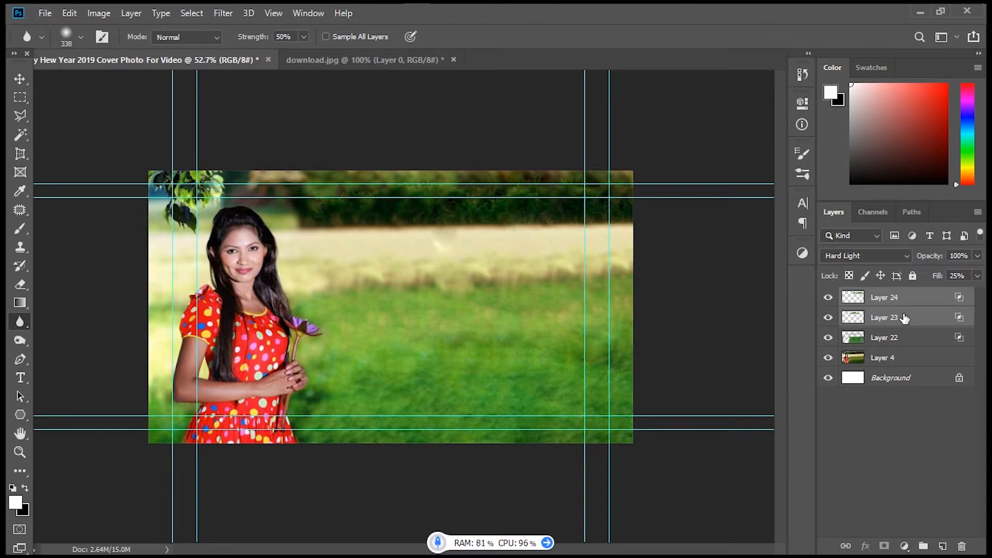
right_click(841, 318)
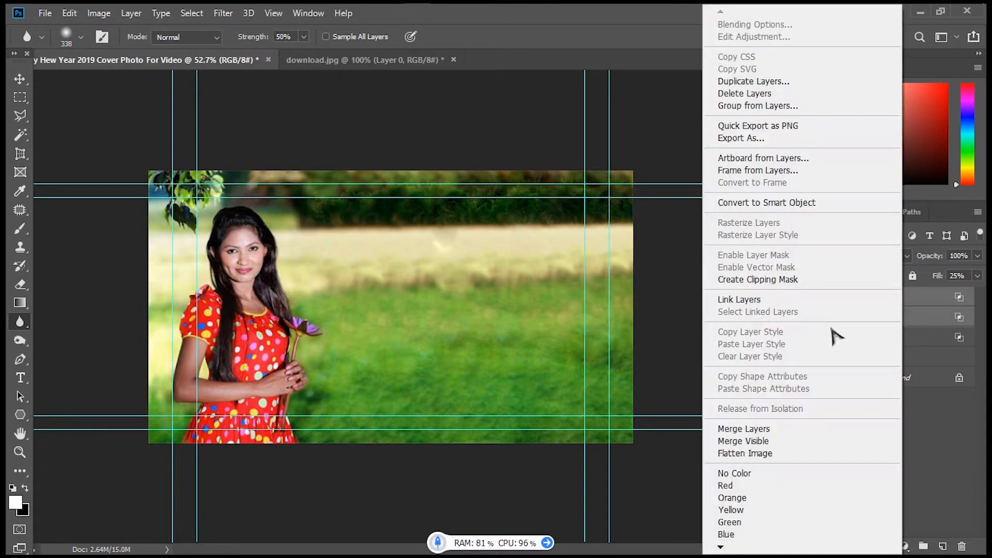
click(732, 433)
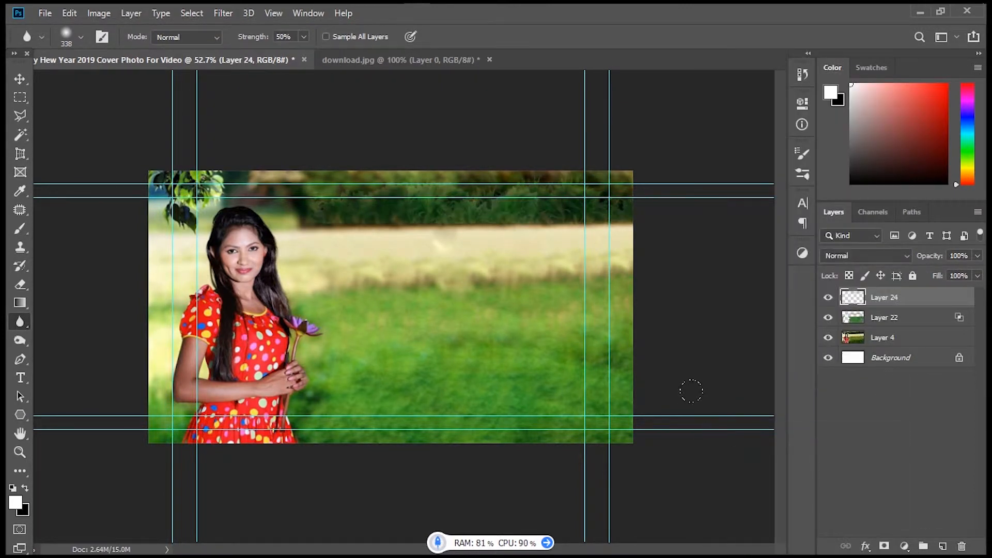
key(ctrl+z)
Review the blending options of Layer 24 without changing them
right_click(914, 299)
click(681, 250)
click(921, 306)
right_click(921, 306)
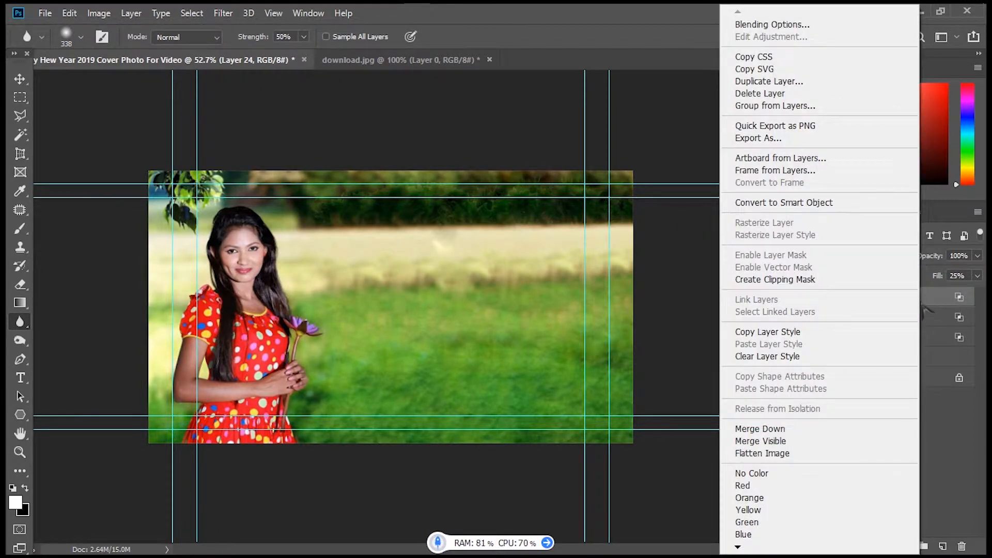
click(805, 25)
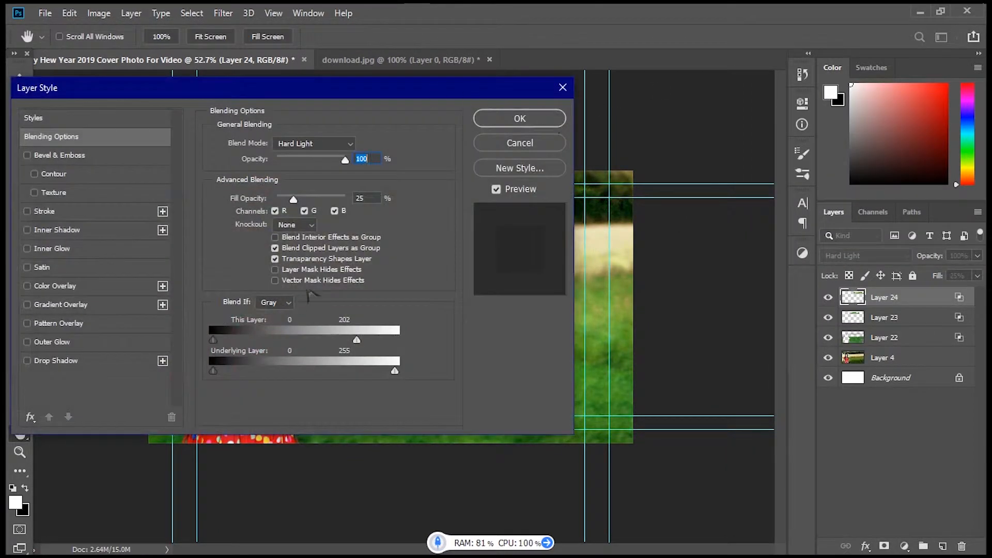
drag(346, 92, 342, 213)
click(534, 243)
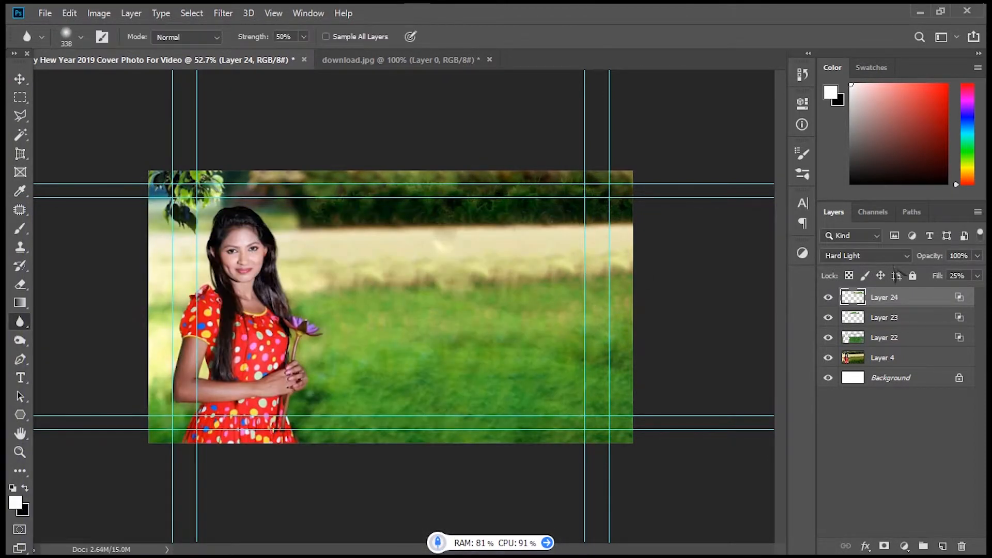
Set Layer 24's fill to 10%
text(50)
key(BackSpace)
key(BackSpace)
key(BackSpace)
key(BackSpace)
text(10)
Lower the fill of Layer 23 to 10%
click(904, 321)
click(976, 276)
click(966, 275)
text(15)
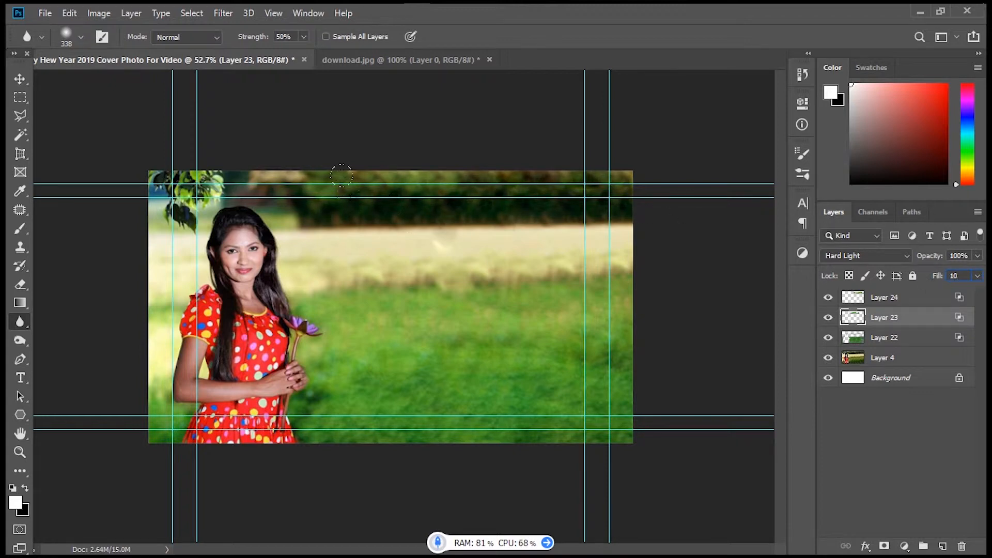
Deselect the cover's layers and close download.jpg without saving its changes
click(20, 78)
click(413, 98)
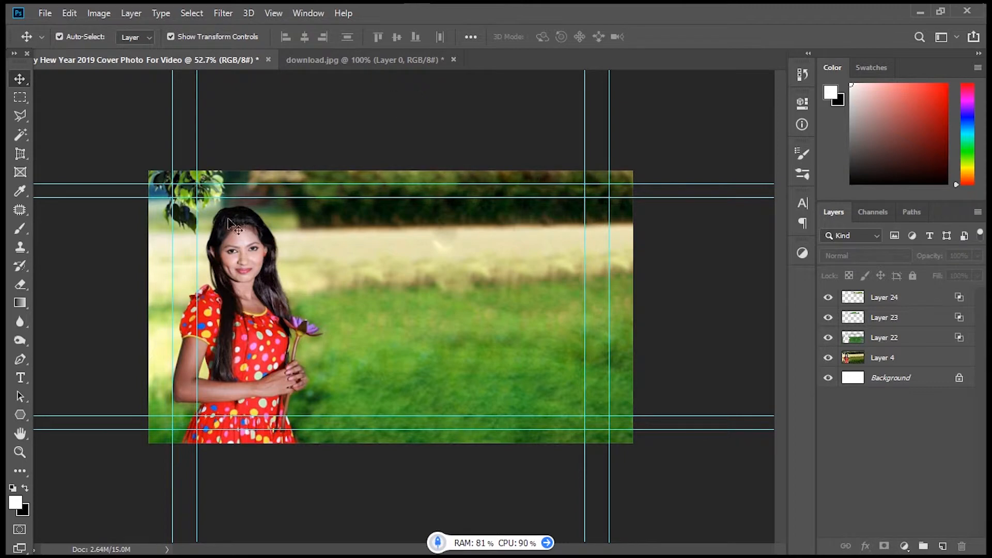
click(453, 60)
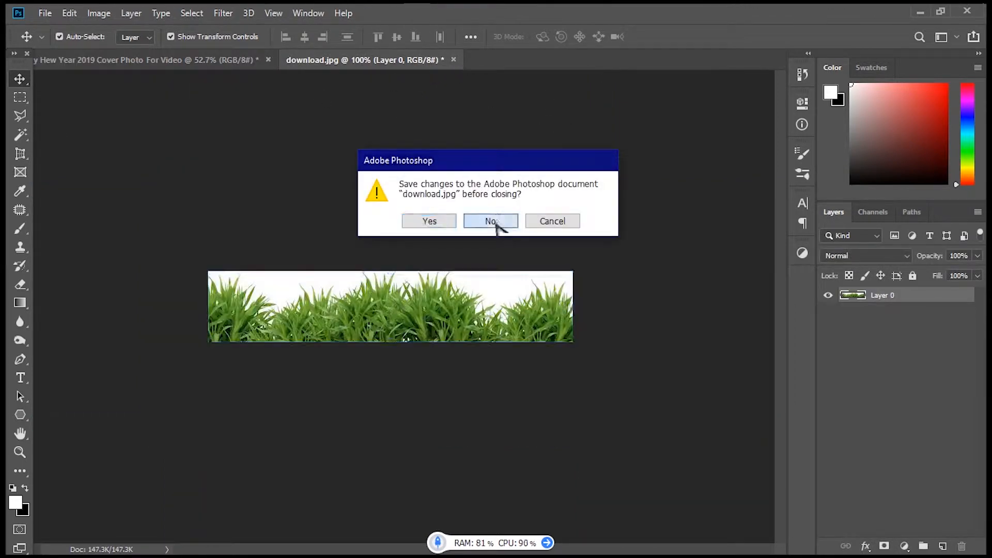
click(496, 221)
Group Layers 24, 23 and 22 together with the default group settings
click(904, 297)
shift+click(917, 337)
right_click(918, 339)
click(772, 105)
key(Return)
Label Layer 4 red and the grass layer group yellow
click(886, 316)
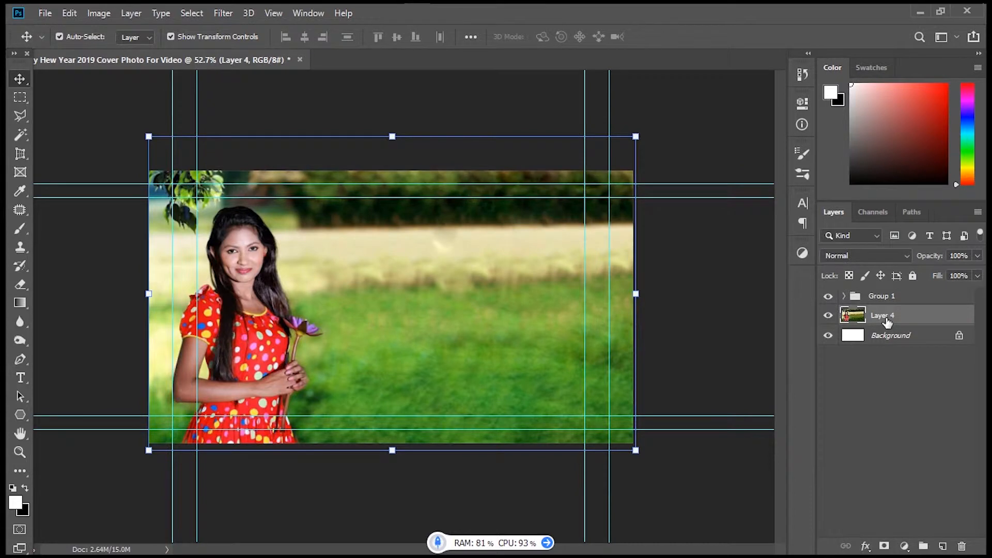
right_click(876, 316)
click(697, 444)
right_click(909, 301)
click(782, 521)
click(730, 476)
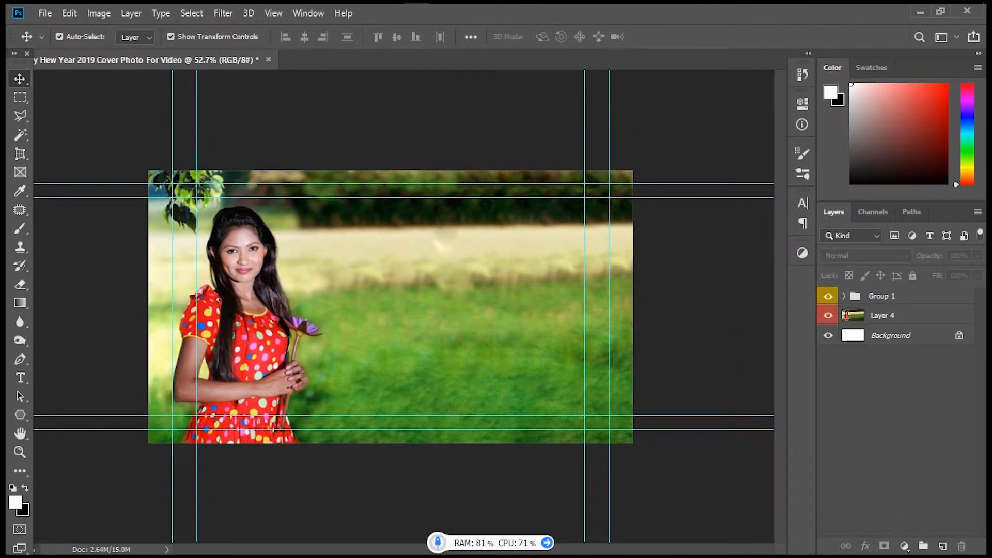
Add a white 72 pt "Sinhala Tamil" text in the Amatica SC font over the upper part of the photo
click(20, 377)
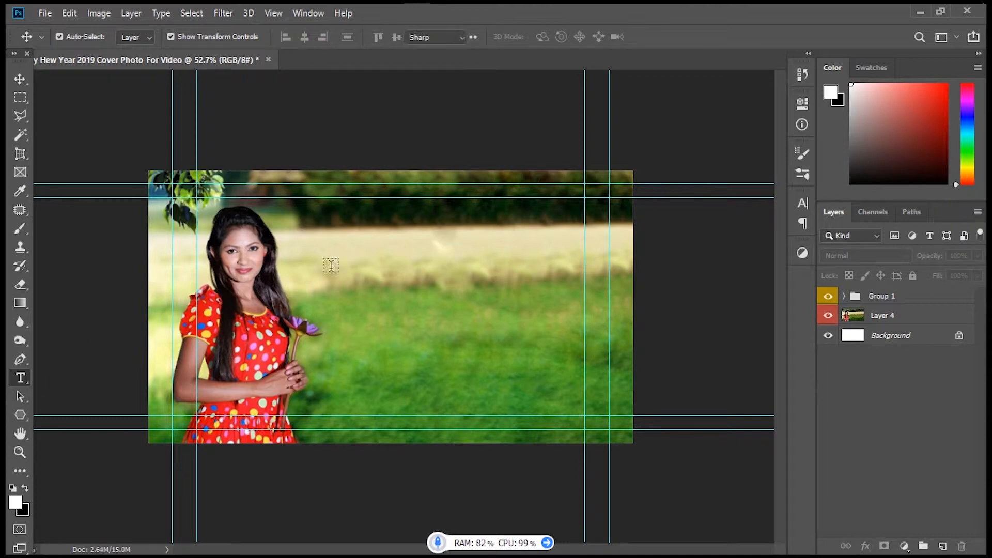
click(316, 207)
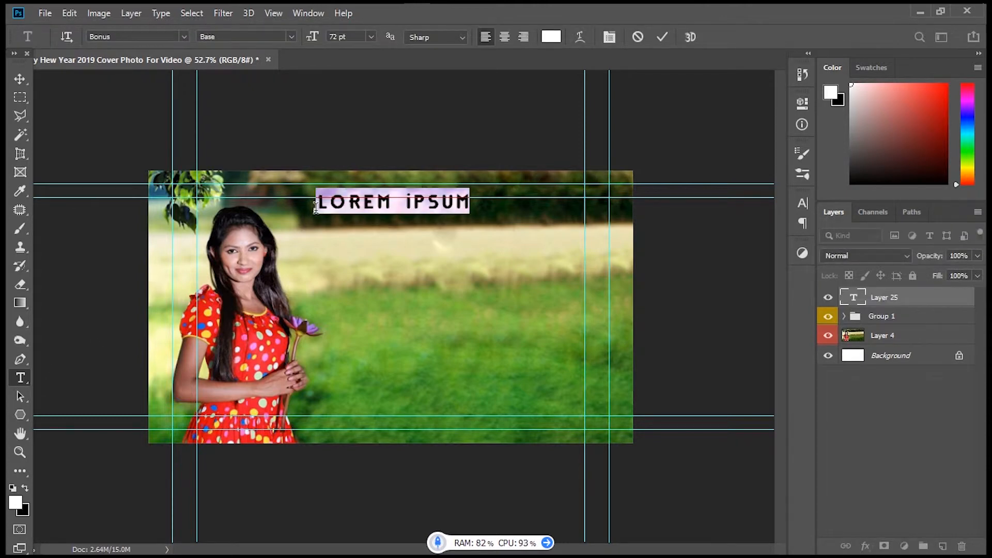
click(183, 36)
scroll(289, 382, down, 10)
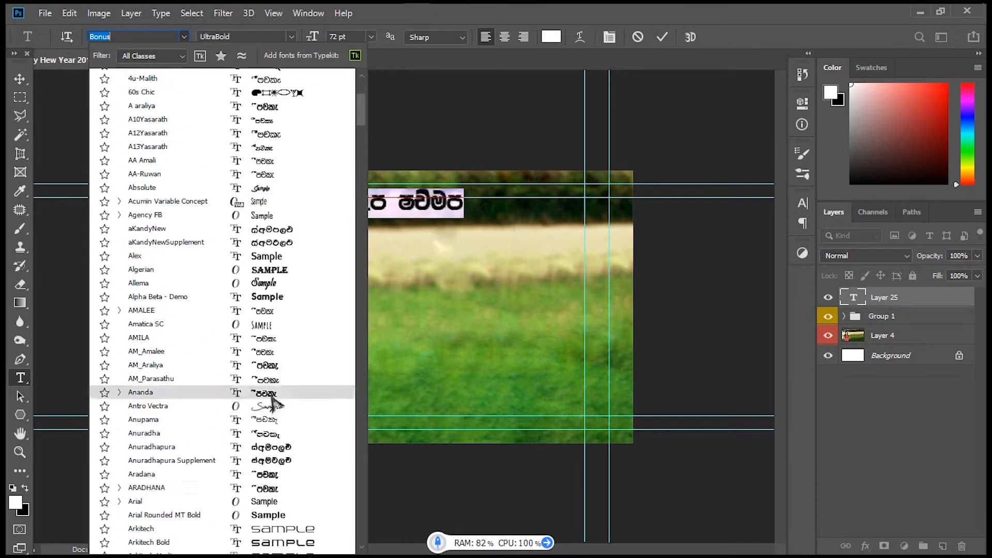
scroll(305, 362, down, 20)
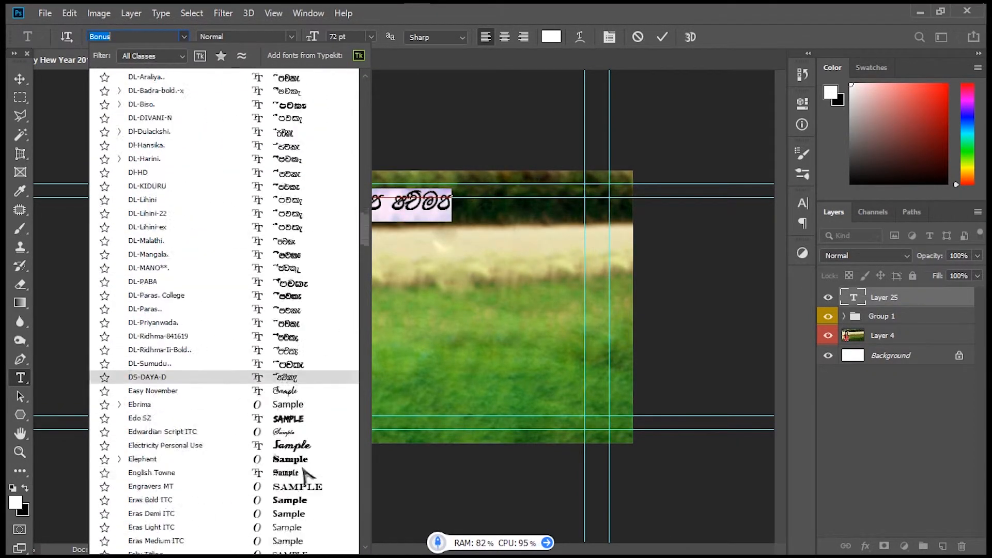
scroll(303, 471, up, 20)
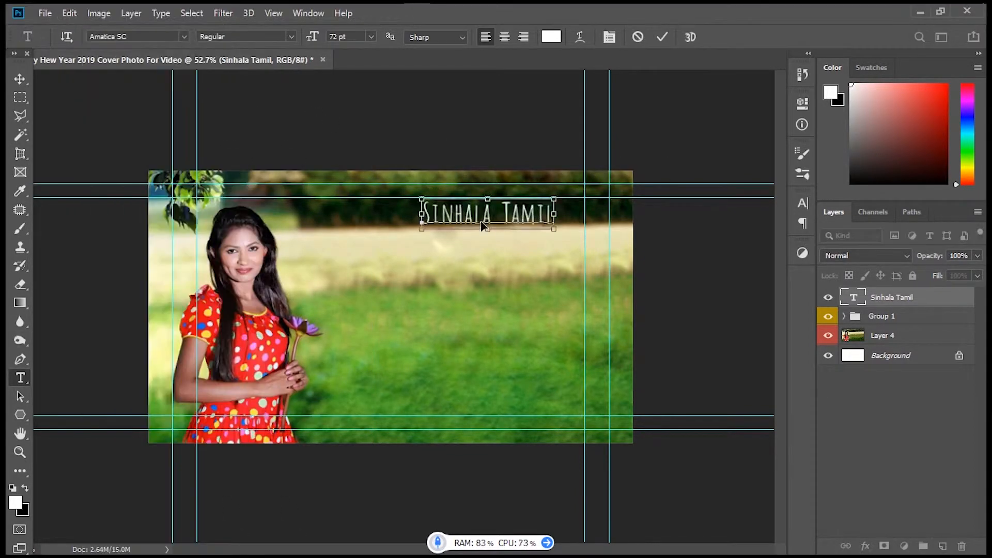
Change the Sinhala Tamil text to the Stroke font and enlarge it across the dark hedge area
click(183, 36)
scroll(305, 295, down, 10)
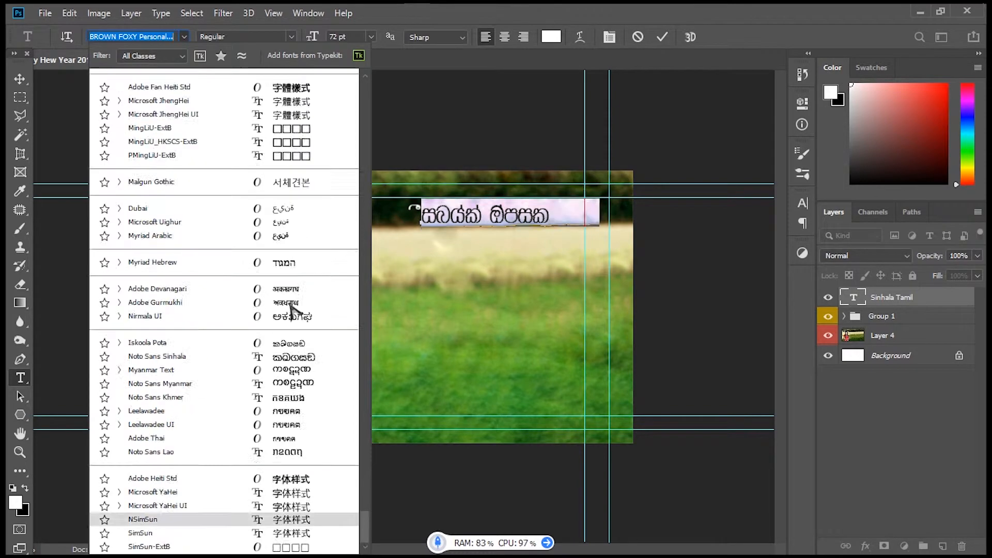
scroll(290, 310, up, 10)
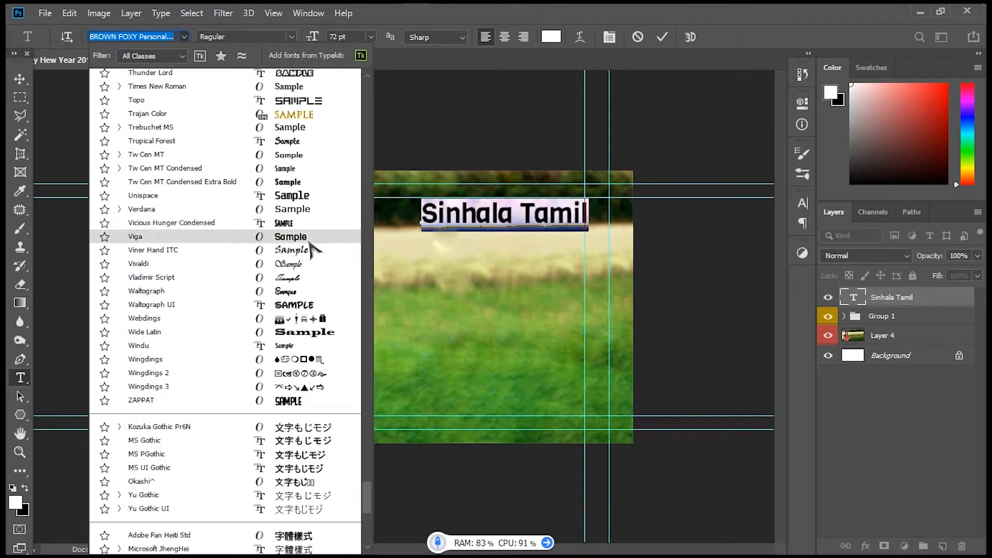
scroll(309, 169, up, 5)
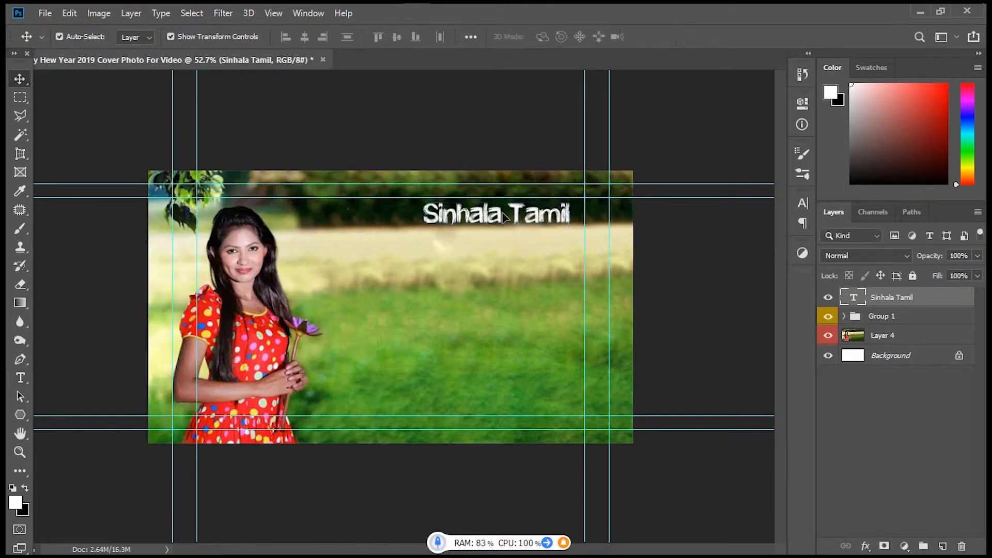
drag(517, 217, 555, 219)
click(19, 78)
Add a "Happy New Year" text in the Stroke font over the middle of the lawn
click(21, 377)
click(408, 325)
text(HA)
key(BackSpace)
text(app)
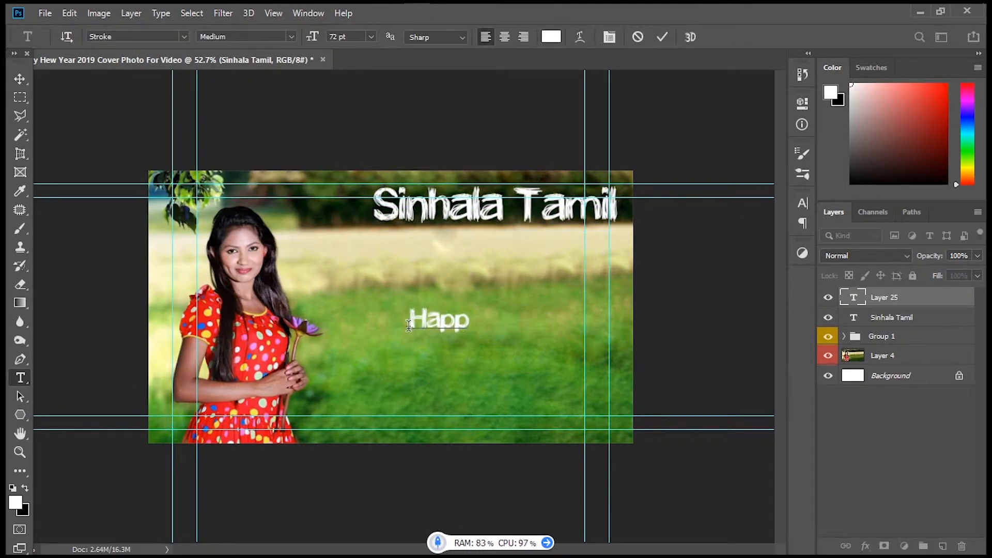
text(y New Year)
drag(409, 325, 598, 328)
Shrink the Sinhala Tamil text and move it into the upper-right corner of the cover
click(20, 78)
drag(496, 207, 439, 219)
drag(560, 199, 594, 191)
drag(579, 219, 610, 207)
drag(353, 231, 245, 225)
drag(515, 172, 361, 208)
drag(316, 228, 577, 193)
Enlarge the Happy New Year text and place it directly beneath the Sinhala Tamil text
click(507, 324)
drag(410, 334, 283, 349)
drag(464, 323, 478, 211)
click(660, 173)
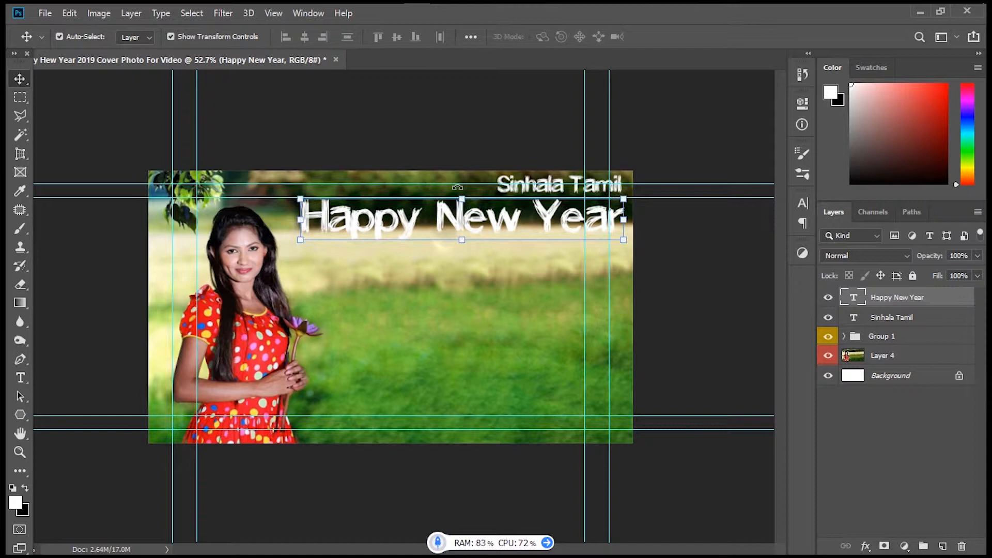
Color the Happy New Year text bright yellow
double_click(560, 225)
click(551, 36)
drag(615, 182, 756, 132)
click(773, 286)
drag(695, 201, 757, 130)
drag(773, 285, 773, 282)
key(Return)
click(536, 110)
Add a black "2019" text in the Stroke font and place it under the word Year, flush with its right end
click(491, 259)
text(2019)
key(ctrl+a)
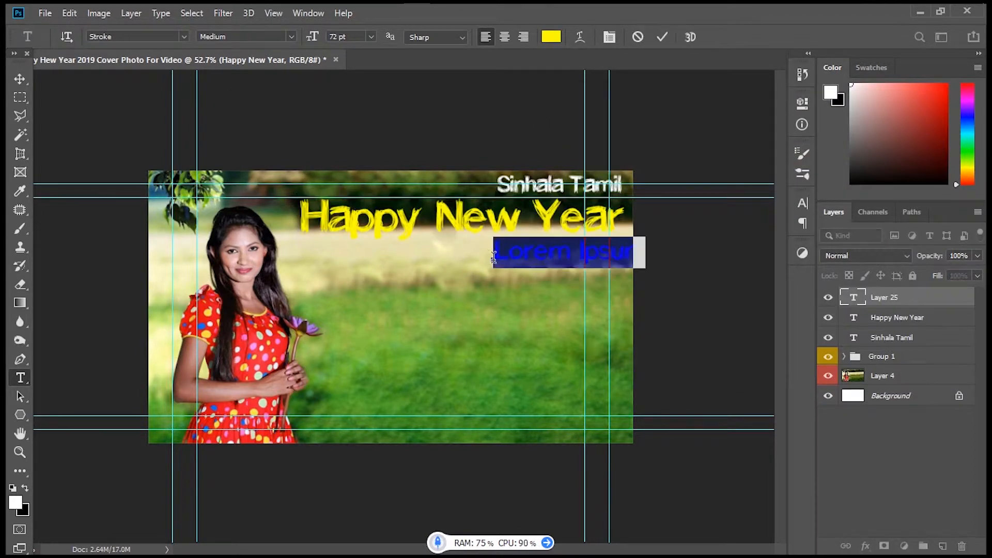
click(551, 36)
click(575, 313)
click(903, 125)
click(184, 37)
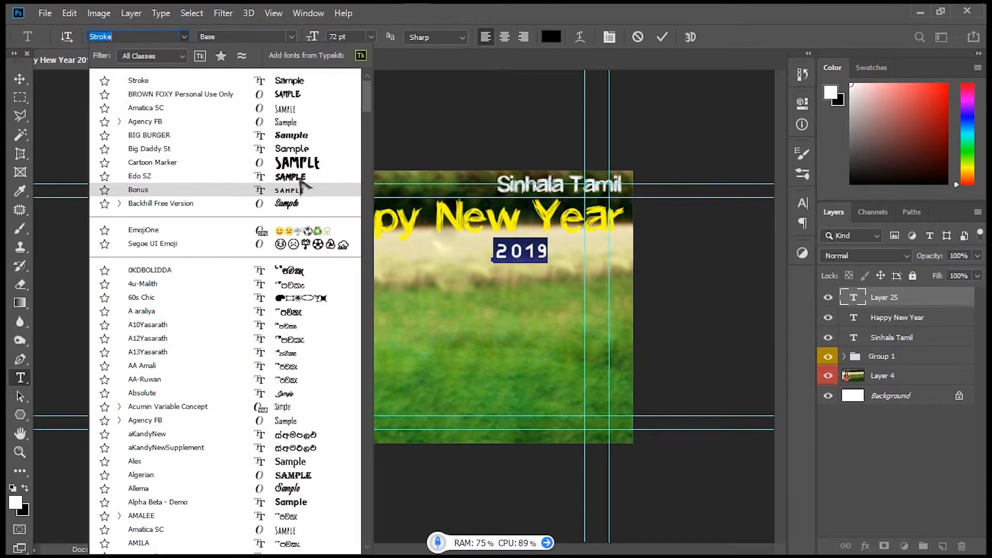
click(303, 81)
key(ctrl+Return)
key(v)
drag(528, 247, 605, 245)
click(713, 260)
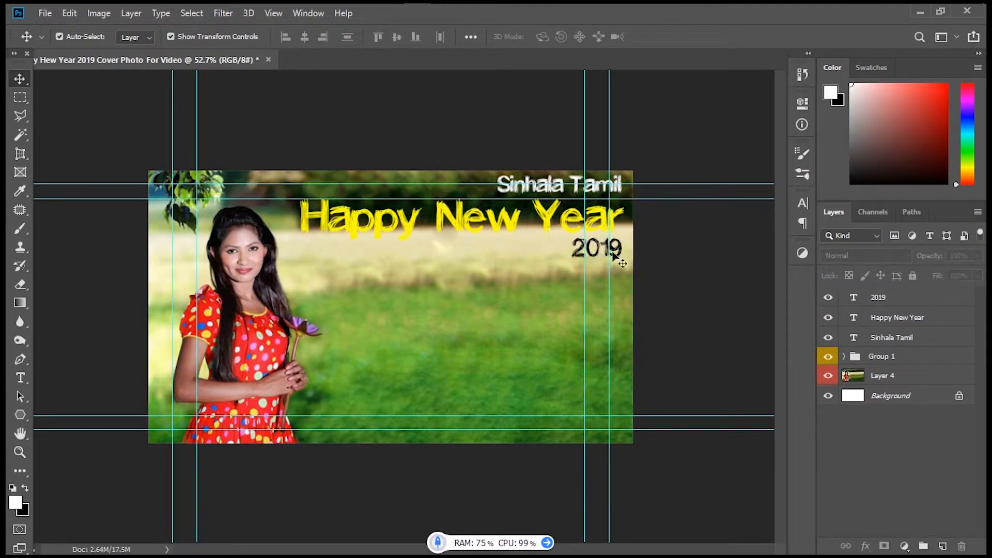
Enlarge the Happy New Year text slightly toward the girl and deselect the text layers
click(609, 220)
drag(300, 201, 288, 199)
key(Return)
click(686, 259)
click(596, 261)
click(707, 285)
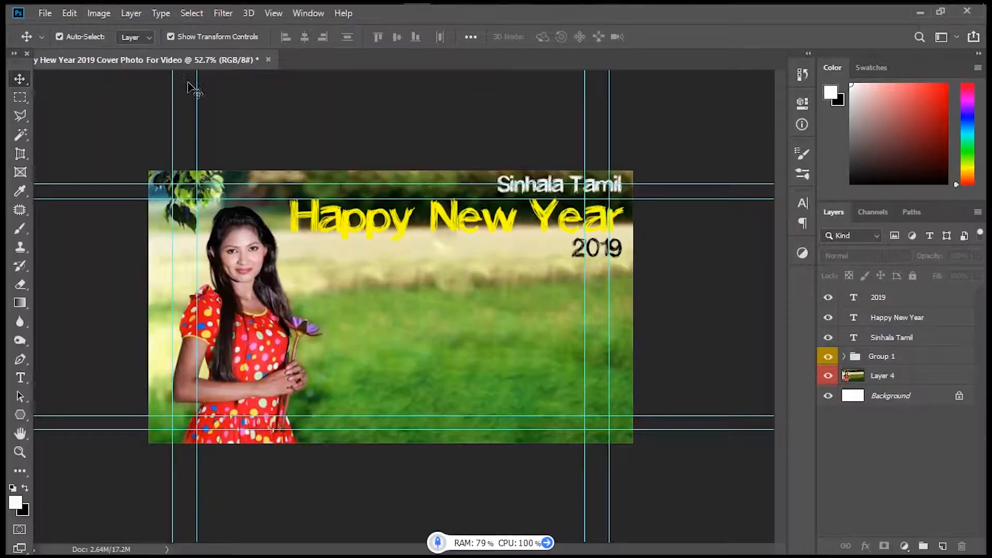
Open image.jpg from the Google Chrome downloads folder, unlock its background layer and bring the sun image into the cover document
click(45, 13)
click(56, 37)
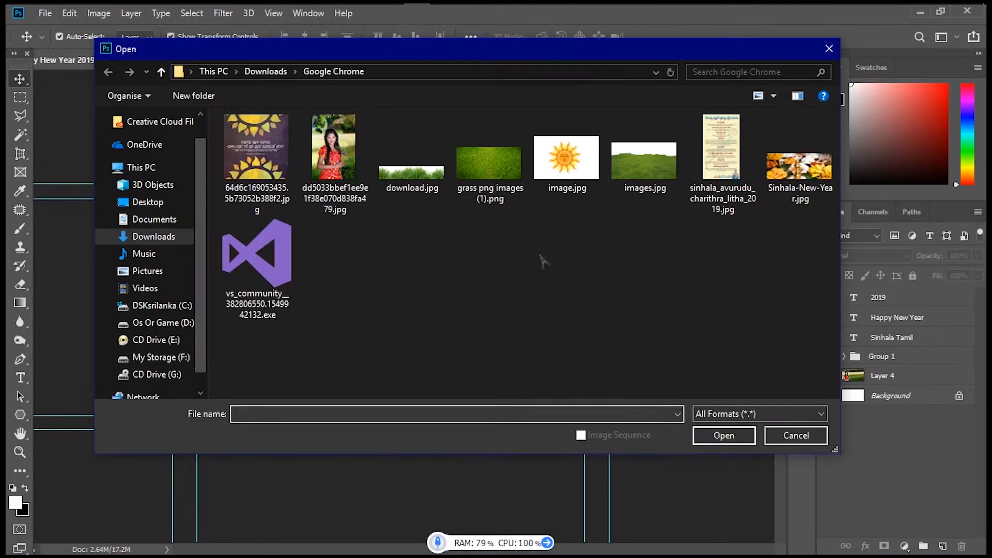
click(567, 155)
click(724, 435)
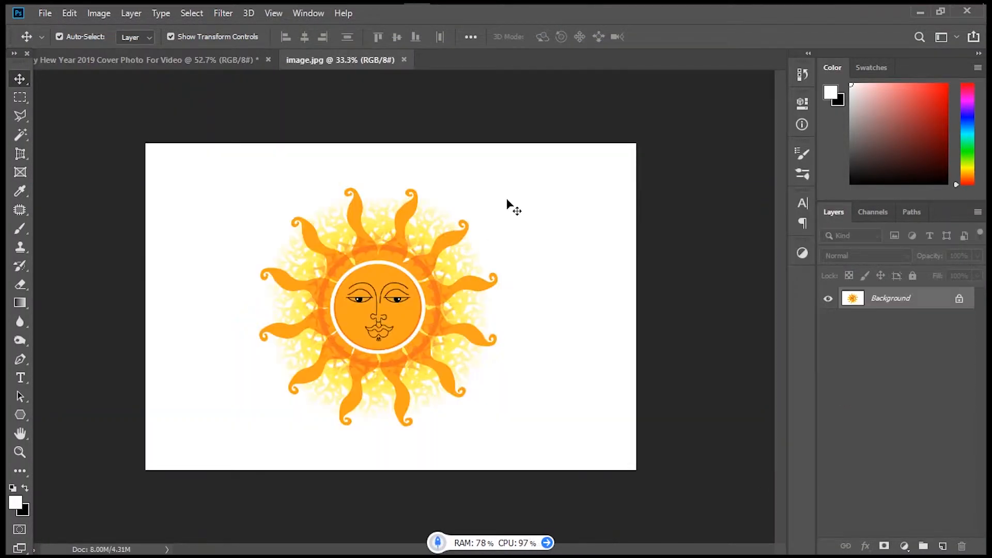
click(959, 298)
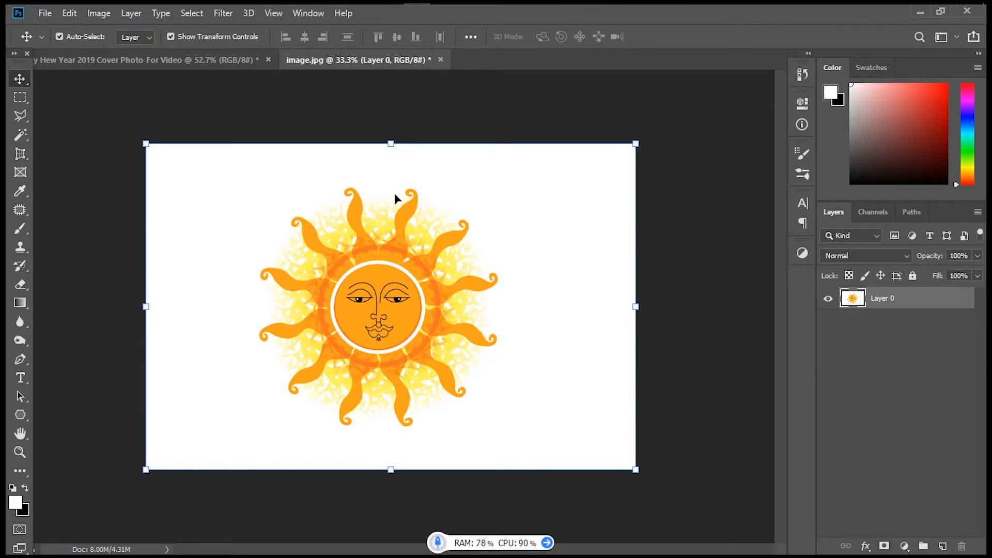
drag(394, 193, 589, 244)
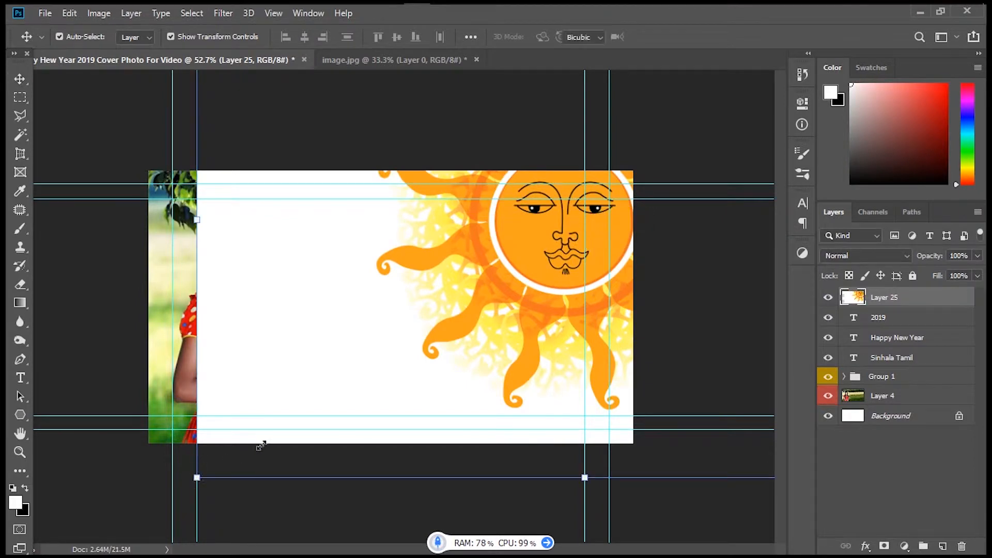
Scale the sun image down and position it so the sun fills the upper-right corner of the cover
drag(256, 448, 262, 435)
drag(561, 252, 542, 259)
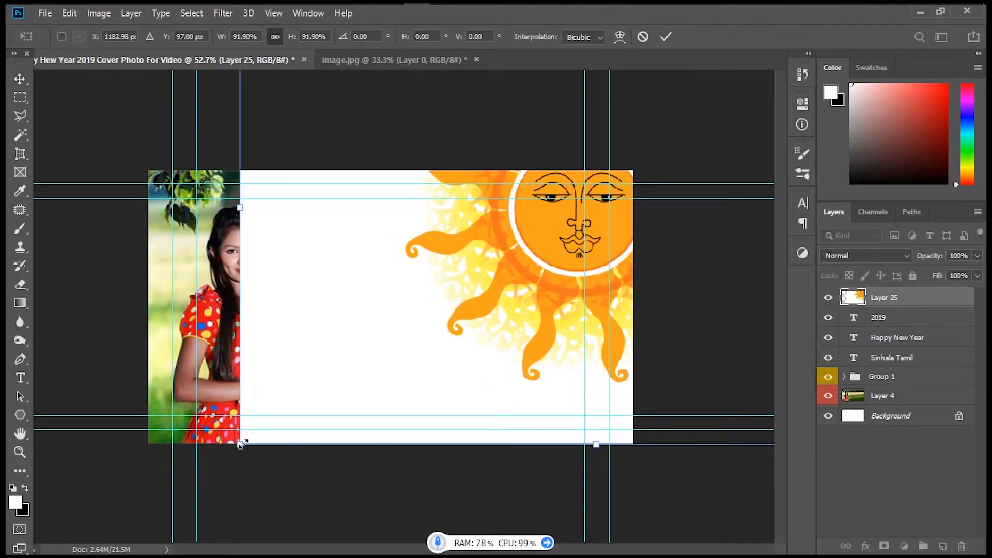
drag(243, 443, 304, 401)
drag(601, 264, 569, 299)
right_click(593, 260)
click(692, 199)
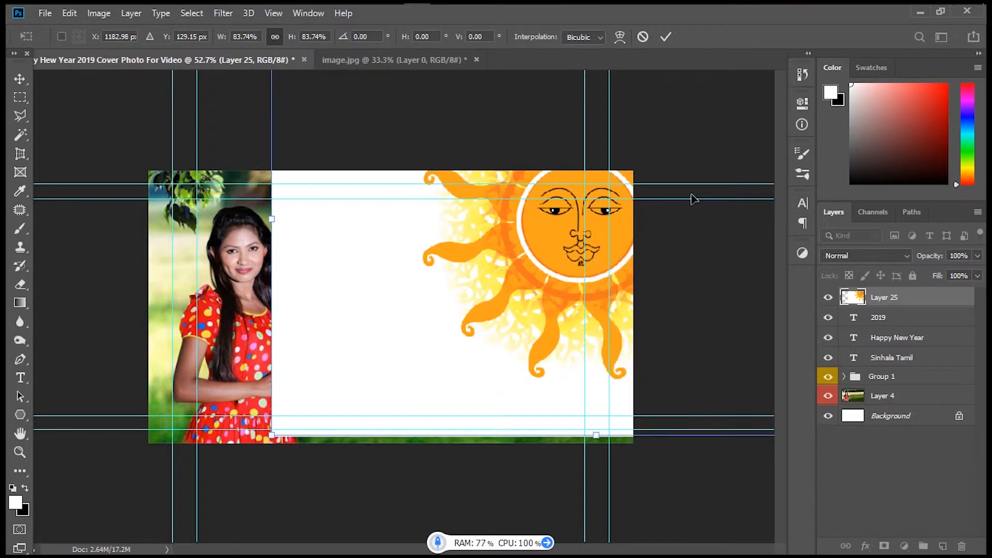
key(Return)
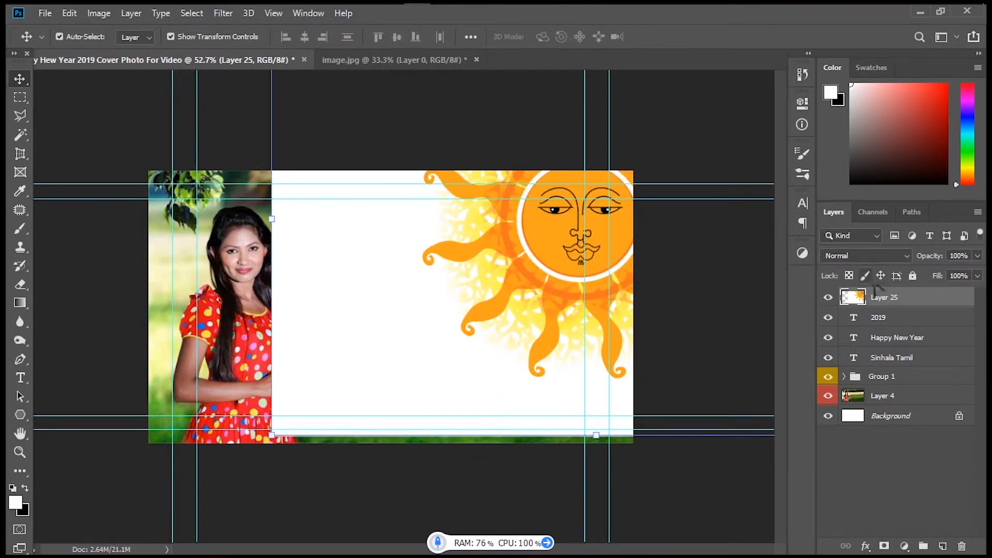
Rename the sun image's layer as Sun 01
double_click(894, 303)
text(Sun)
key(Return)
Try the Hard Light, Multiply and Normal blend modes on the Sun 01 layer
right_click(946, 304)
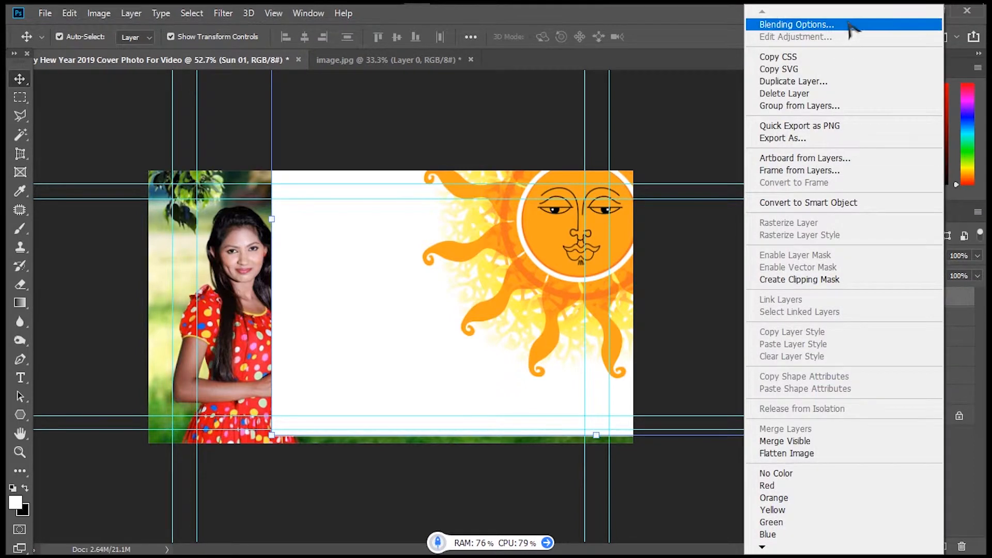
click(798, 24)
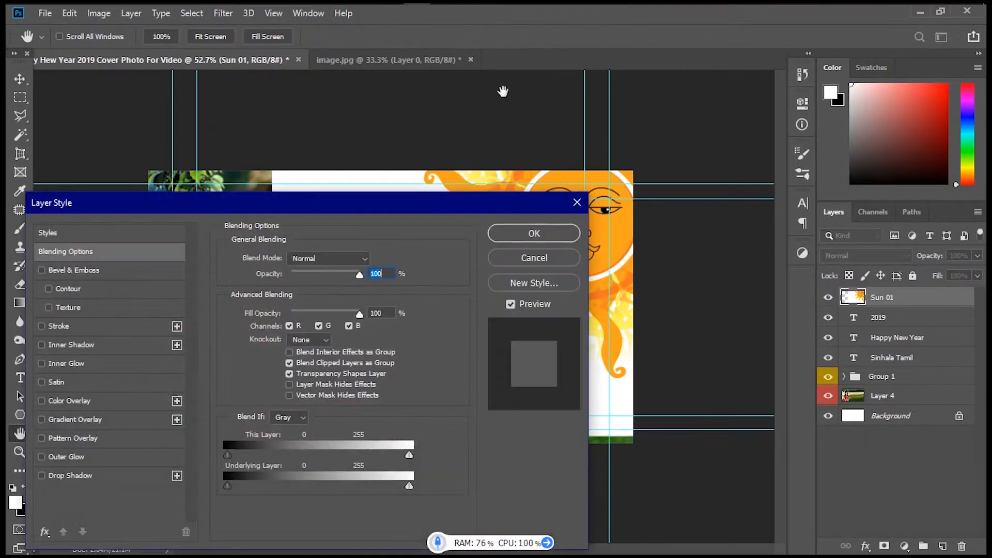
click(347, 258)
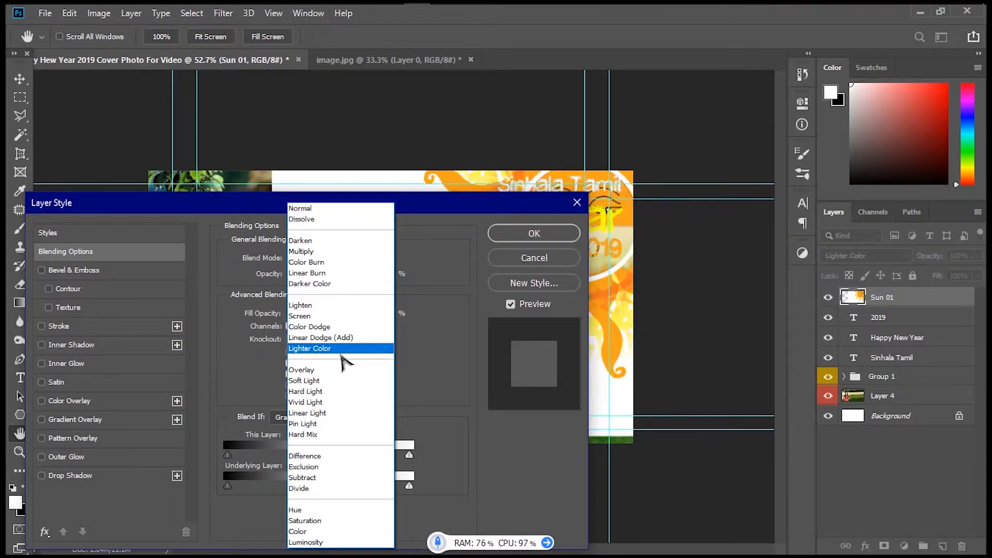
click(340, 392)
drag(401, 202, 258, 97)
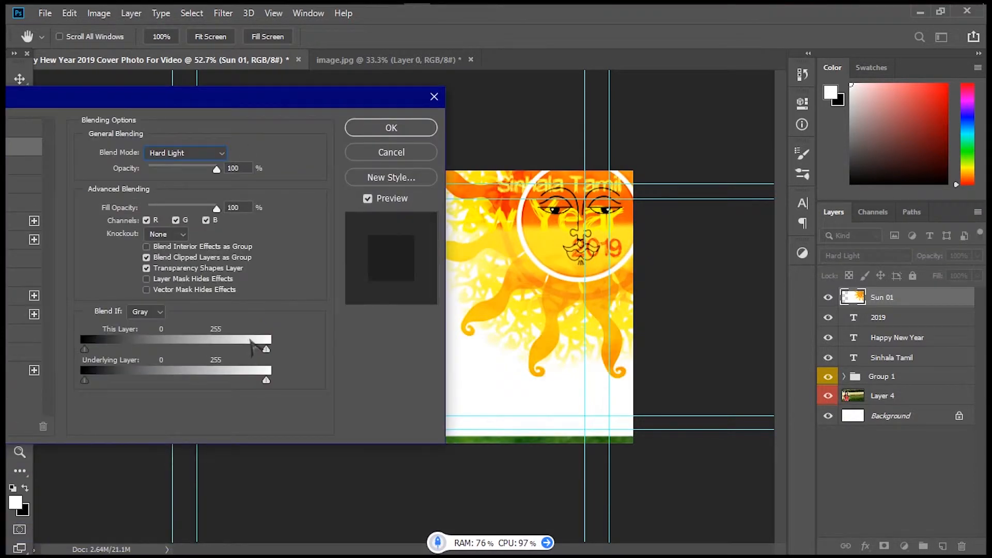
click(212, 153)
click(206, 208)
click(206, 153)
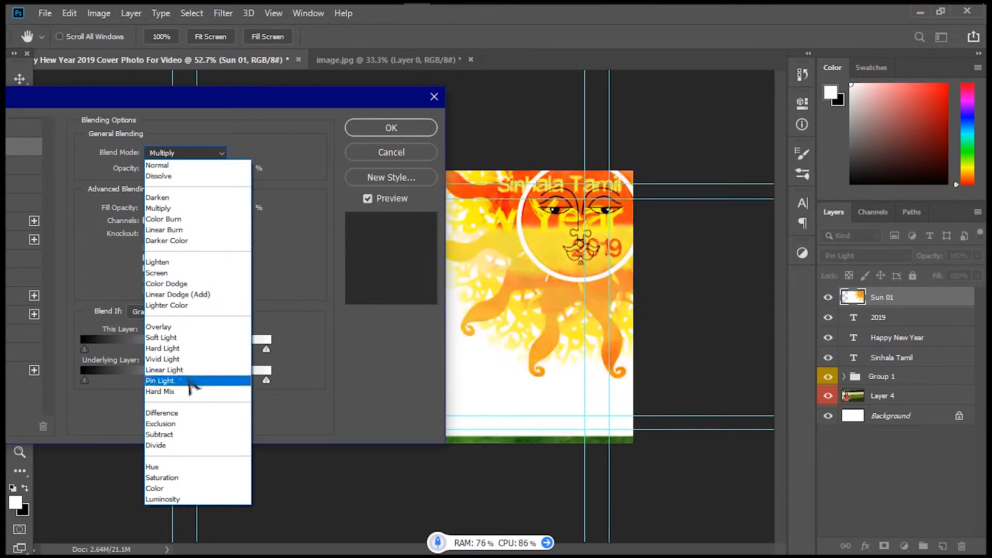
click(198, 165)
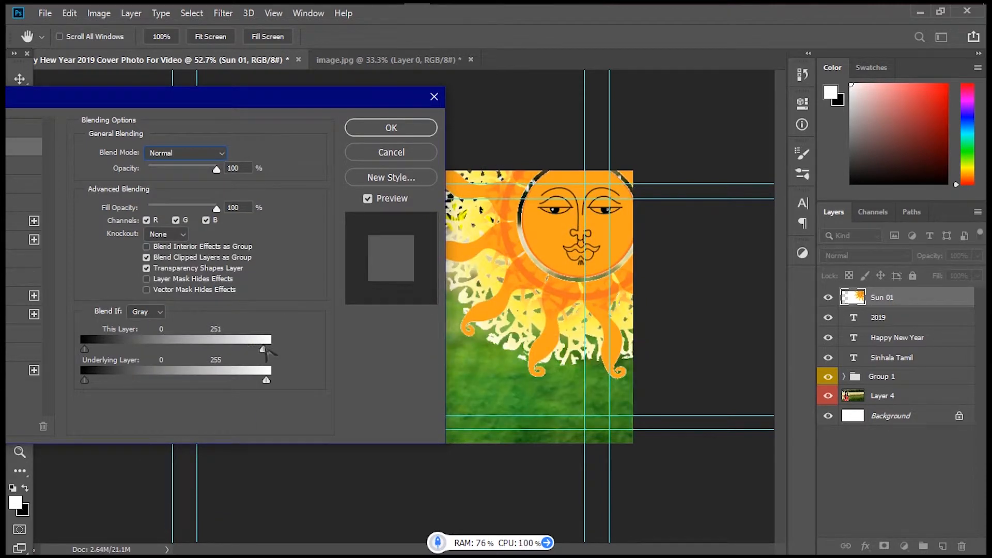
Try the Lighter Color, Subtract and Darker Color blend modes on the Sun 01 layer
click(186, 153)
click(166, 305)
click(204, 153)
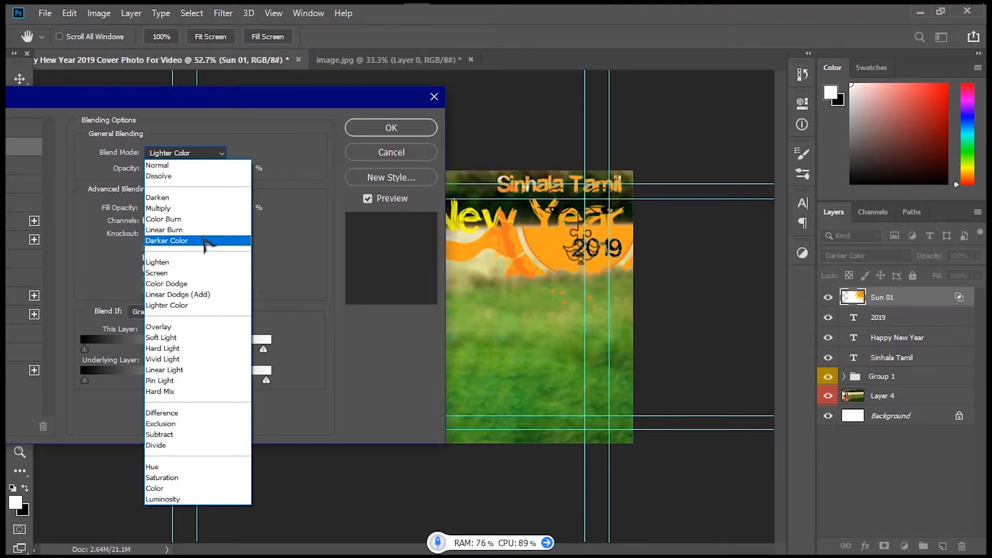
click(171, 434)
click(196, 153)
click(170, 240)
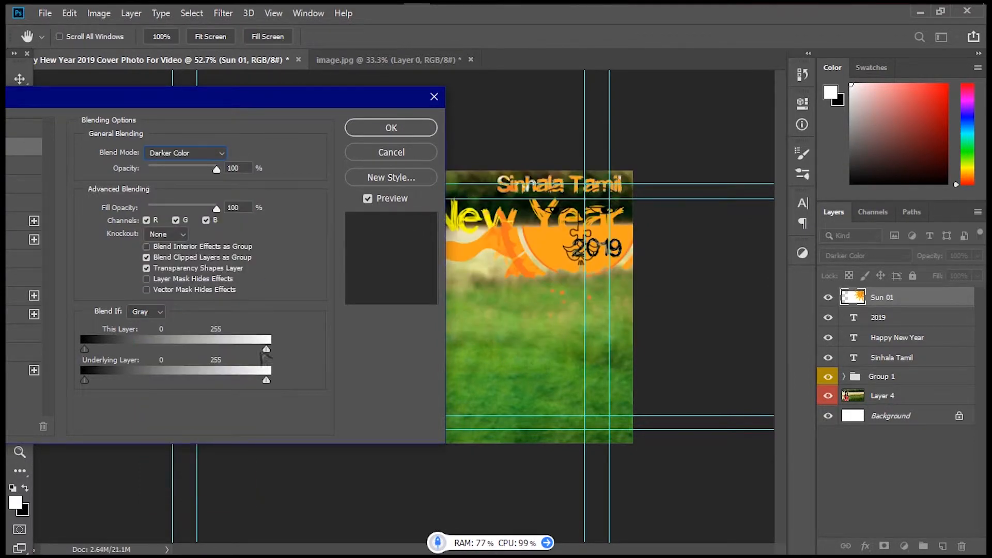
Set the Sun 01 layer's blend mode to Screen, keeping Blend If on Gray
click(196, 152)
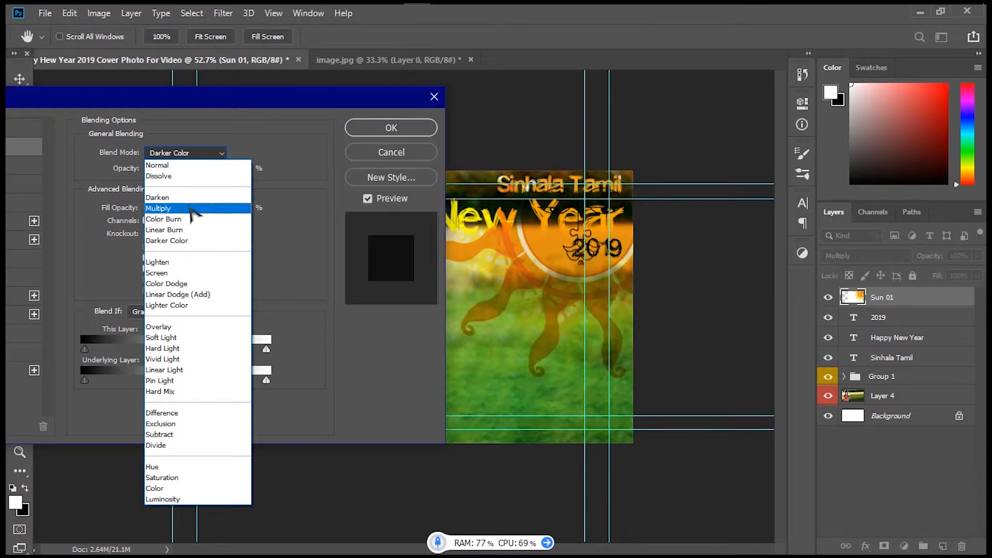
click(166, 272)
click(139, 312)
click(139, 323)
drag(282, 103, 202, 317)
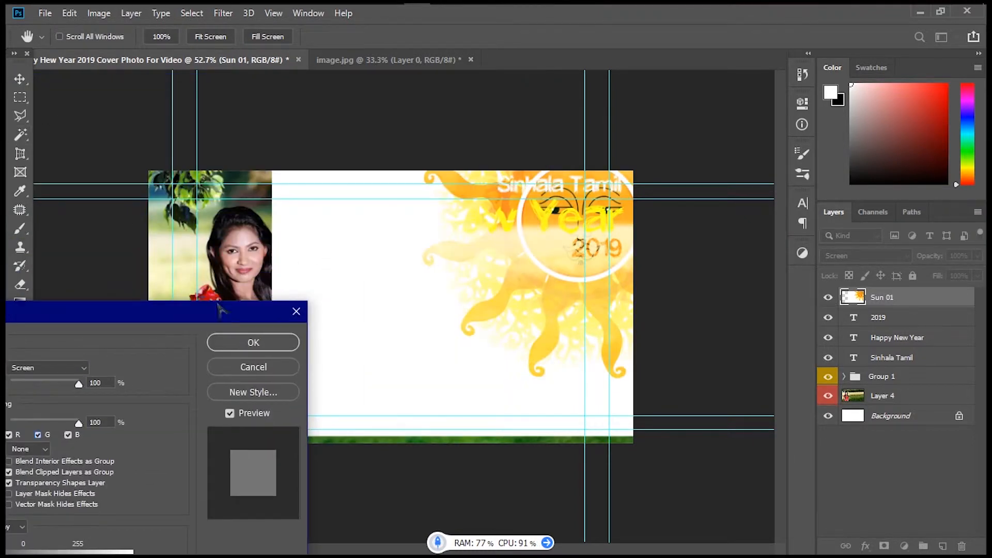
click(253, 339)
Select the white area around the sun with the Magic Wand, delete it and clear the selection
click(20, 135)
click(378, 284)
key(Delete)
key(ctrl+d)
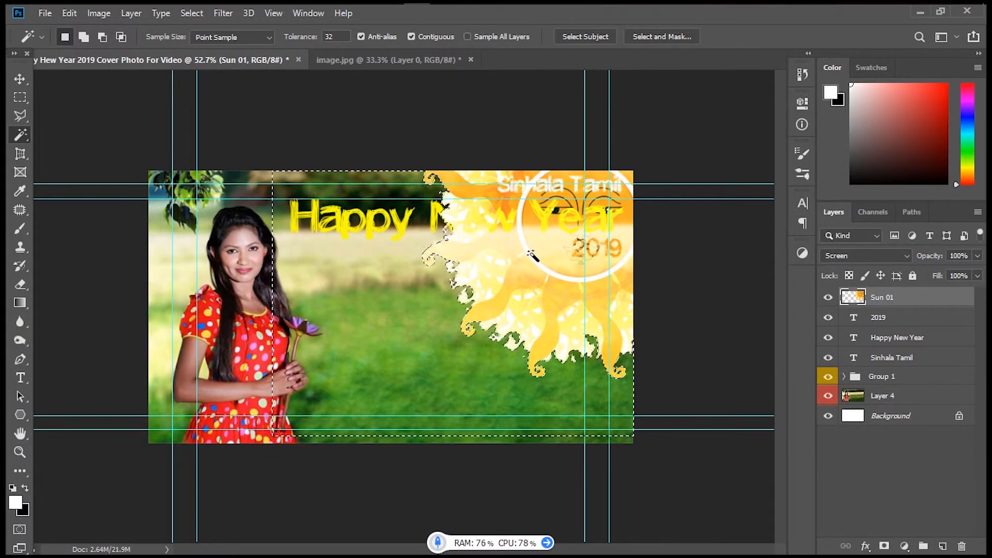
Set the Sun 01 layer's blend mode to Darken
double_click(893, 299)
click(309, 257)
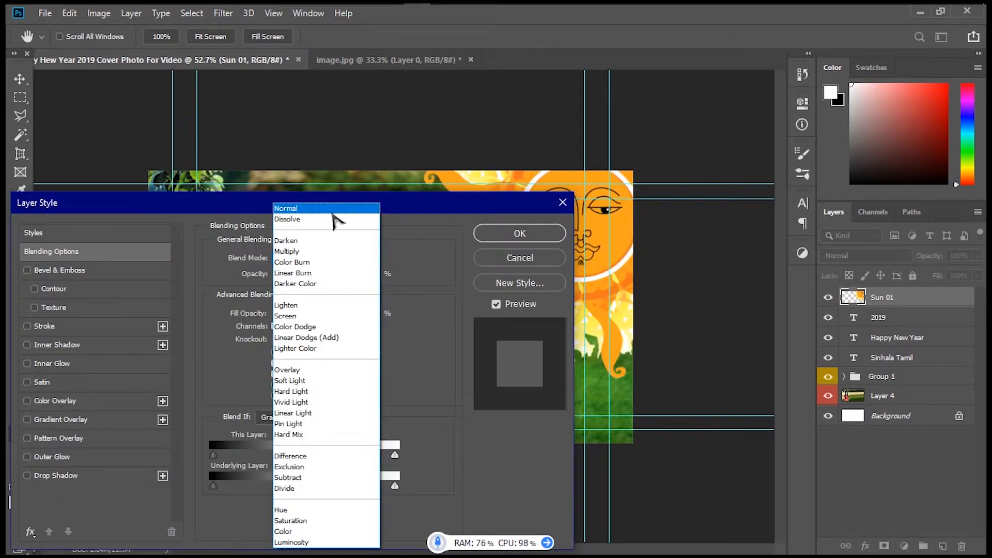
click(314, 256)
drag(310, 203, 111, 166)
click(129, 220)
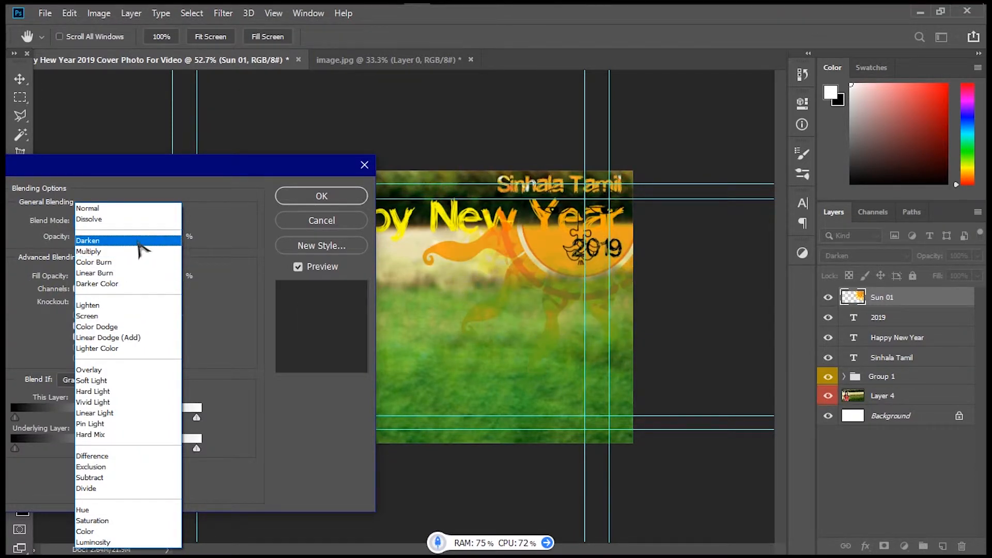
click(138, 241)
click(321, 195)
Darken the background around the sun, the grass and the area by the girl on Layer 4 with the 495 px Burn tool
click(20, 340)
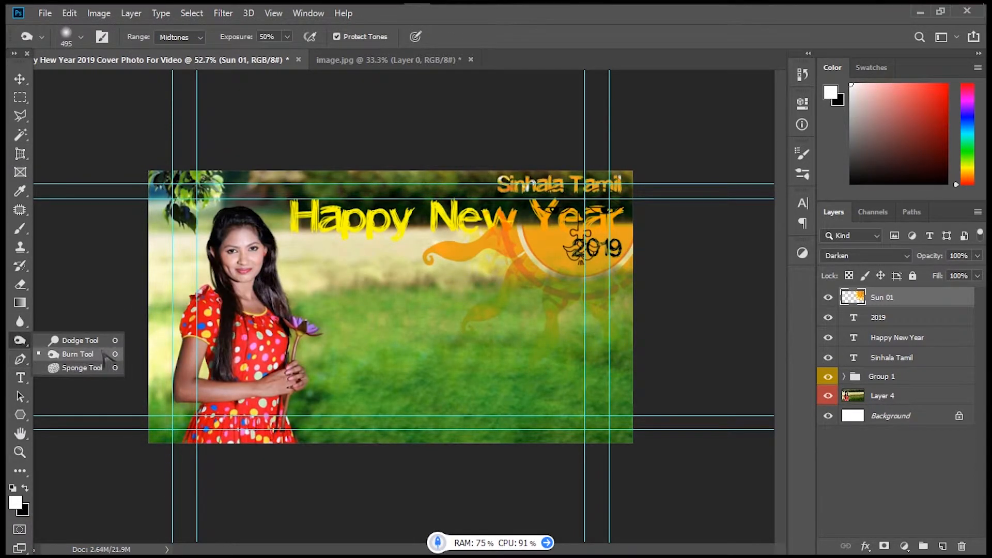
click(78, 353)
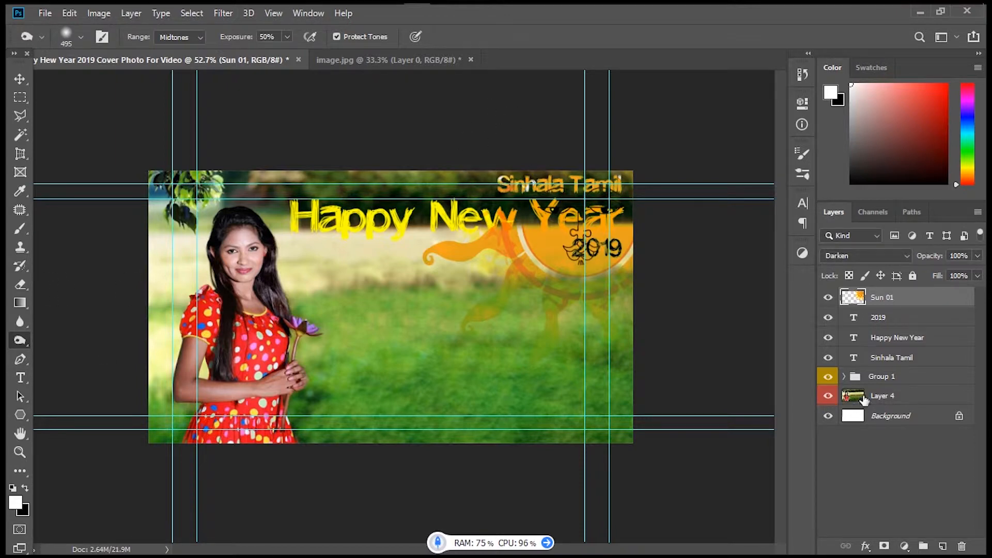
click(862, 398)
drag(568, 232, 482, 221)
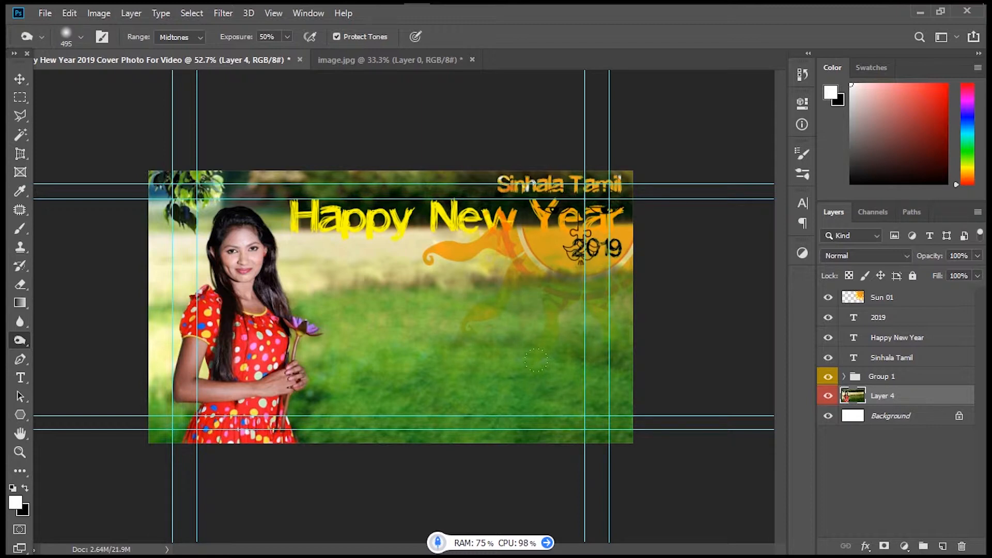
drag(444, 320, 362, 336)
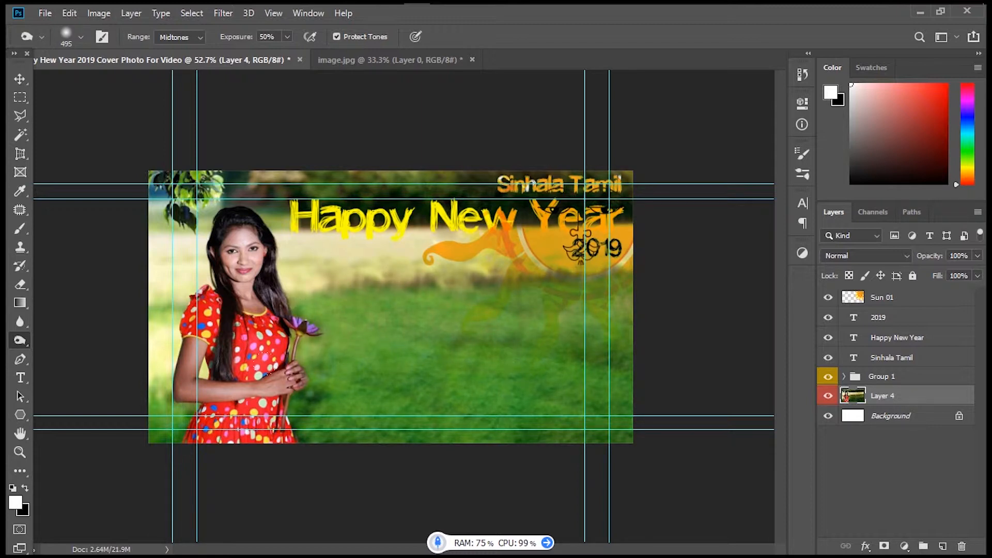
drag(176, 346, 175, 341)
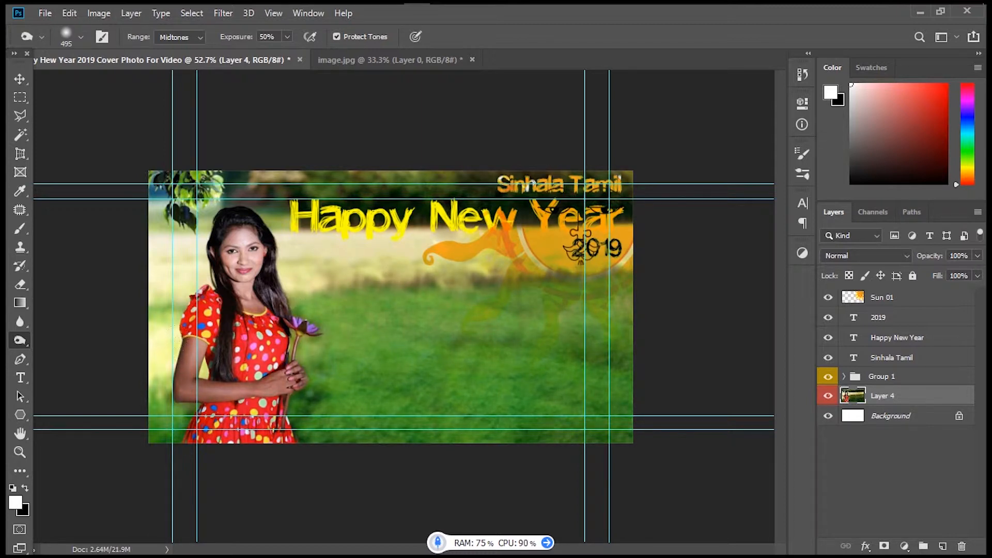
click(248, 331)
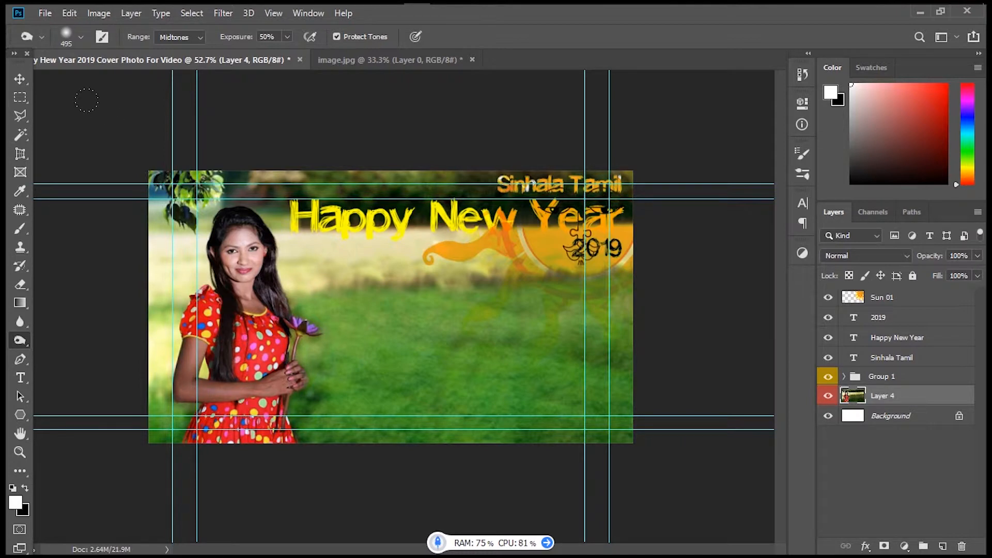
Lighten the girl's face, neck and arms on Layer 4 using the Dodge tool with a 66 px brush
click(19, 340)
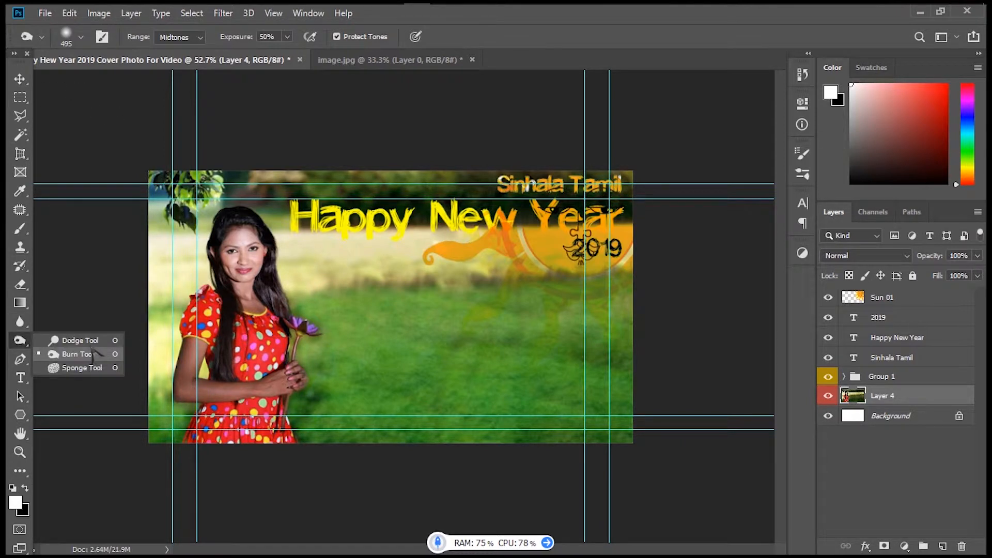
click(92, 340)
click(80, 37)
drag(100, 84, 116, 87)
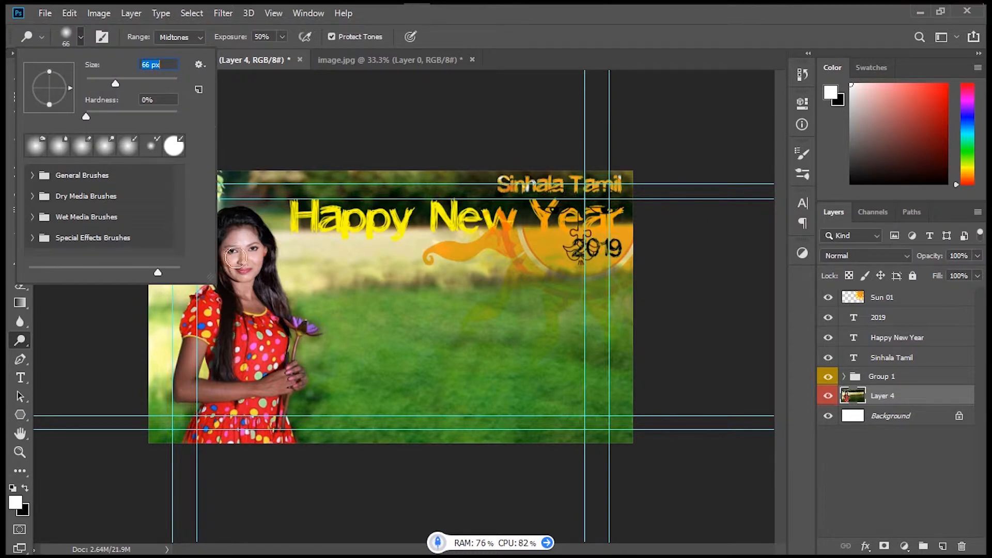
click(245, 252)
drag(246, 295, 260, 307)
mouse_move(205, 346)
mouse_down()
mouse_move(178, 398)
mouse_move(195, 345)
mouse_move(186, 394)
mouse_move(287, 386)
mouse_move(262, 392)
mouse_move(212, 389)
mouse_move(274, 387)
mouse_move(296, 372)
mouse_move(304, 387)
mouse_move(265, 394)
mouse_up()
Enlarge the Dodge brush to 136 px and brighten the girl's face, arms and hands further
click(80, 37)
drag(117, 84, 141, 84)
click(238, 272)
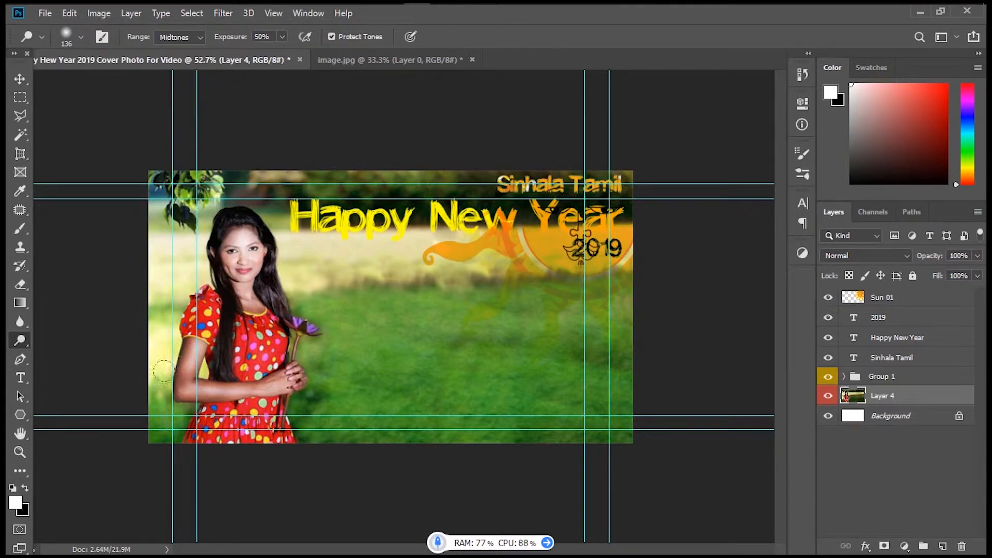
mouse_move(181, 343)
mouse_down()
mouse_move(184, 382)
mouse_move(217, 388)
mouse_move(292, 365)
mouse_move(300, 377)
mouse_up()
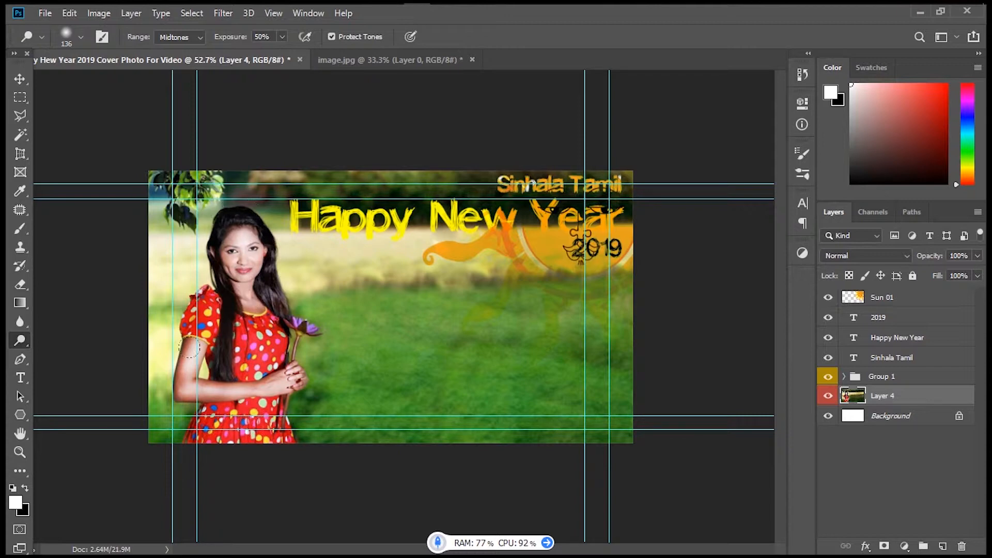
drag(181, 361, 213, 370)
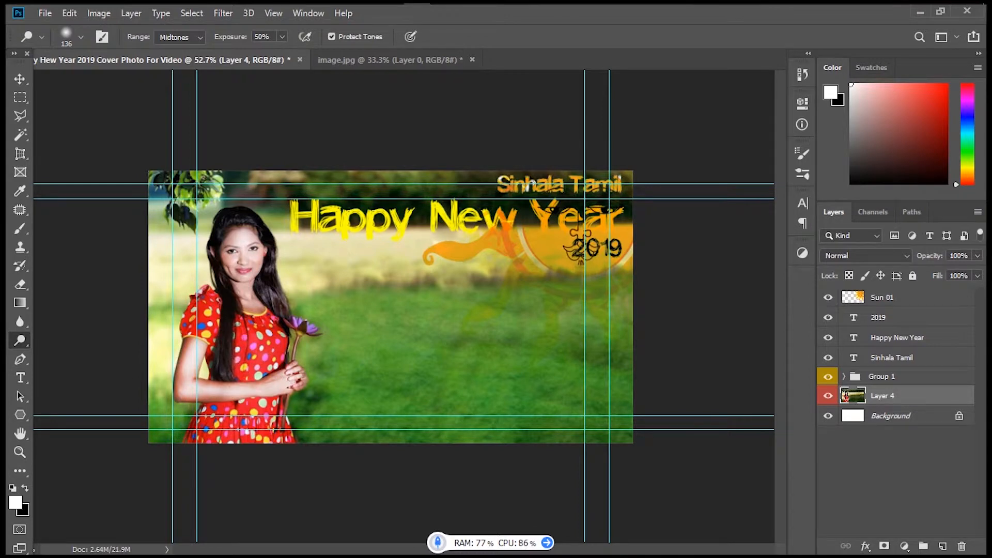
Darken the girl's hair on Layer 4 using the Burn tool with a 114 px brush
right_click(20, 340)
click(52, 350)
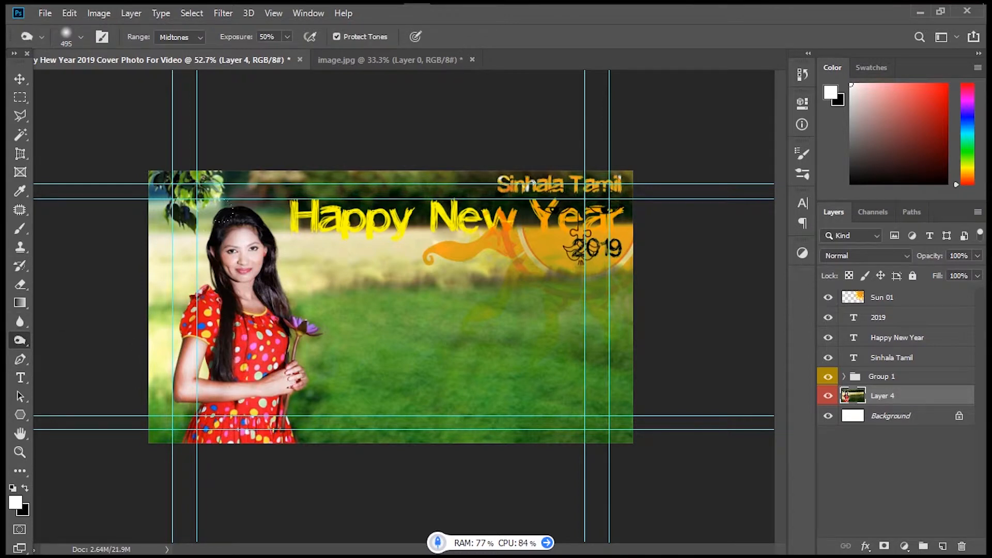
click(81, 37)
drag(93, 85, 136, 85)
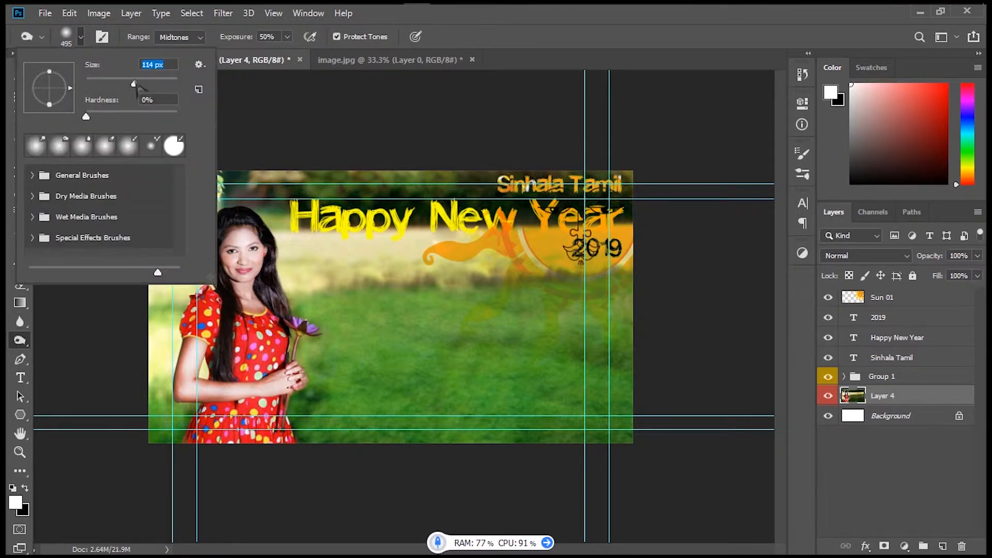
click(239, 236)
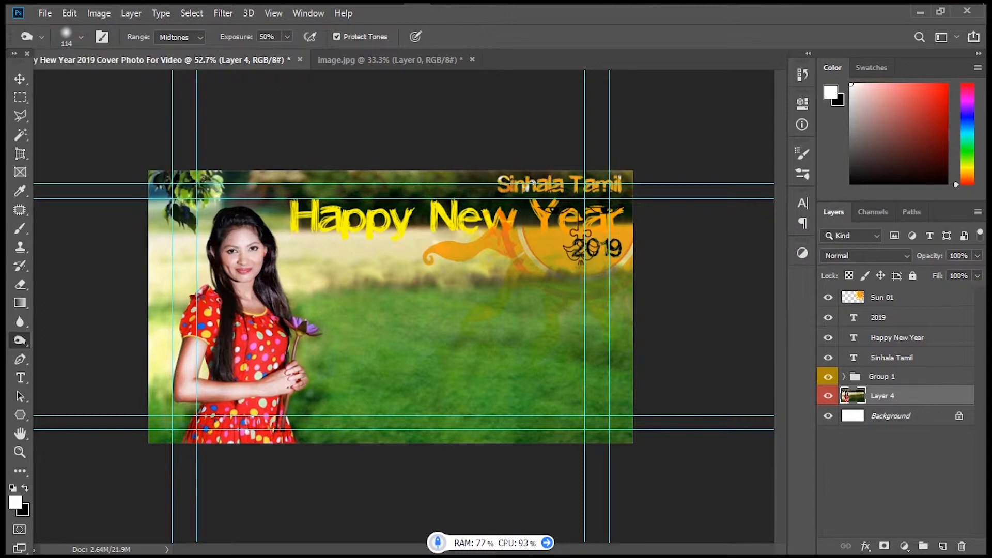
Move the Happy New Year and 2019 texts to the lower edge of the canvas, shifting the sun graphic out of the way
click(19, 79)
drag(380, 232, 392, 427)
drag(609, 258, 305, 303)
click(889, 320)
click(889, 319)
drag(593, 270, 376, 232)
drag(601, 250, 615, 439)
click(704, 345)
Adjust the 2019 text with Free Transform in the canvas's lower-right corner and shift the sun graphic to the left edge
click(622, 437)
key(ctrl+t)
scroll(620, 435, up, 5)
key(Return)
drag(542, 377, 258, 93)
click(525, 273)
drag(559, 267, 567, 266)
drag(470, 239, 465, 236)
key(Return)
Move the Sinhala Tamil text just above Happy New Year and the sun graphic back to the canvas's upper right
drag(522, 180, 565, 412)
scroll(510, 247, down, 5)
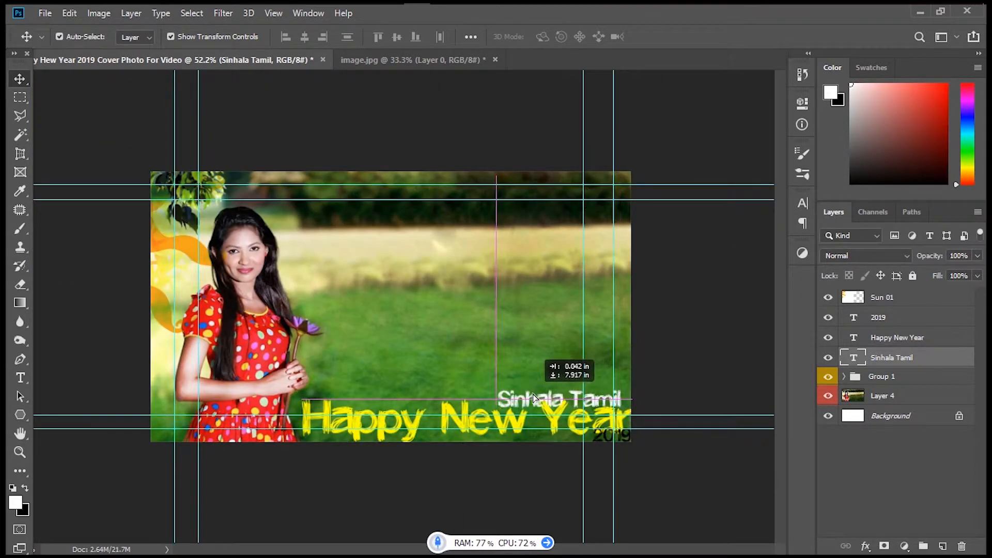
click(716, 303)
drag(715, 303, 675, 259)
right_click(916, 299)
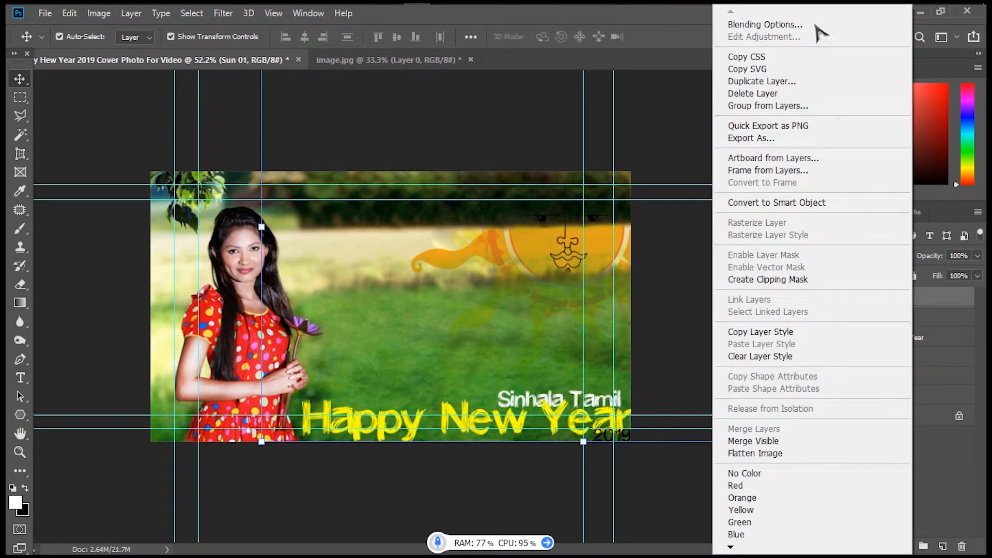
click(558, 245)
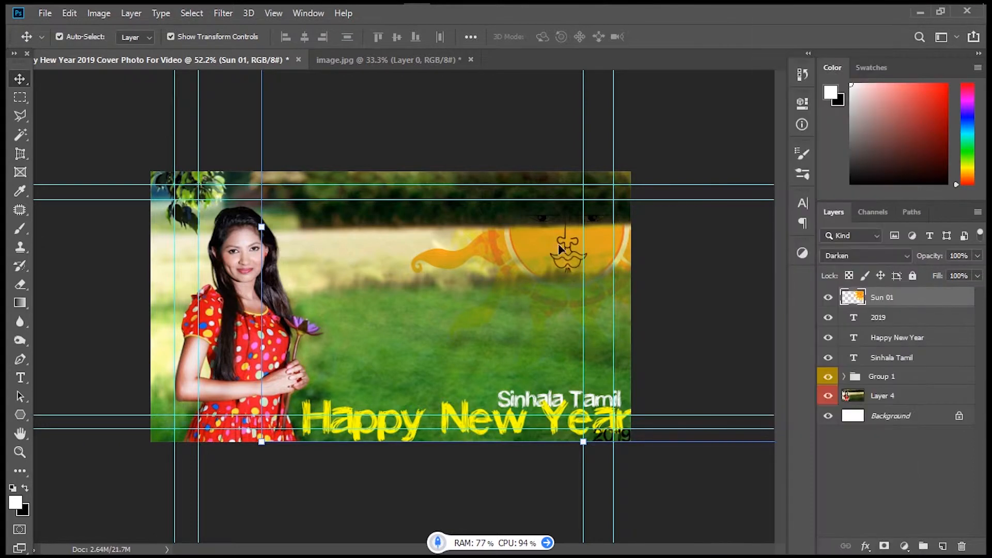
Adjust the Color Balance of the Sun 01 layer across its tonal ranges to deepen the orange and red
key(ctrl+b)
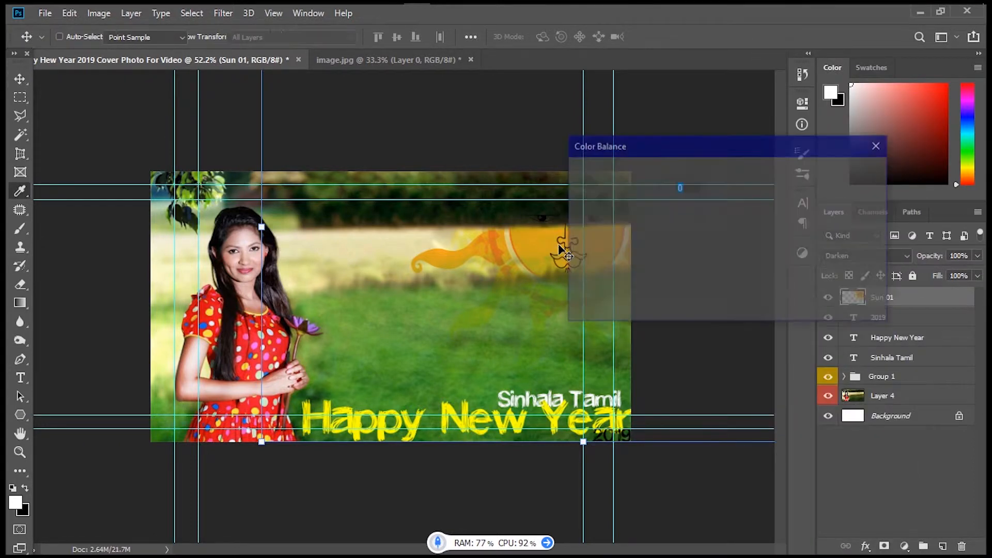
click(206, 320)
mouse_move(172, 282)
mouse_down()
mouse_move(156, 282)
mouse_move(166, 265)
mouse_up()
click(161, 321)
drag(157, 282, 189, 247)
click(60, 321)
drag(173, 282, 179, 247)
click(328, 215)
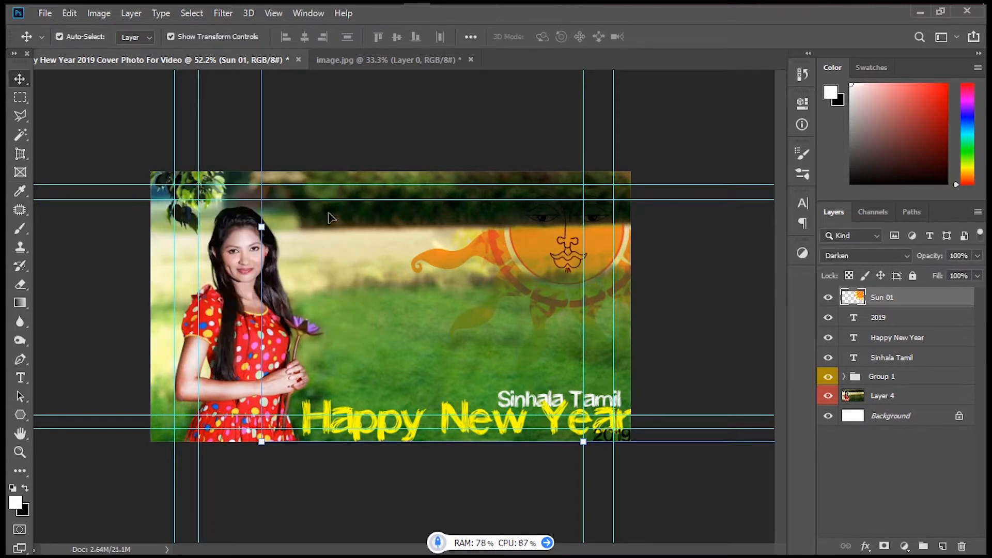
Try the Screen blend mode on the Sun 01 layer and return it to Darken
right_click(919, 305)
click(762, 22)
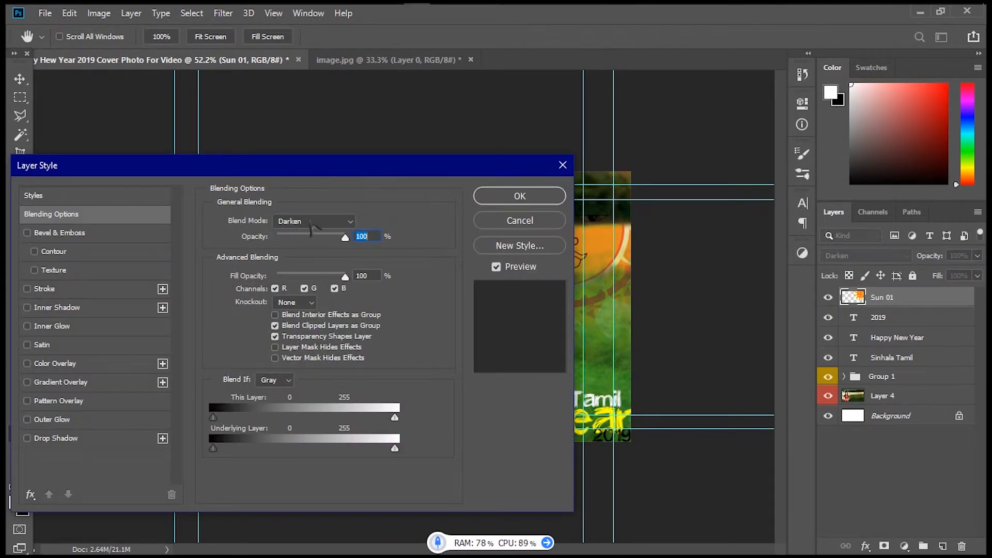
click(312, 221)
click(310, 316)
drag(451, 169, 301, 158)
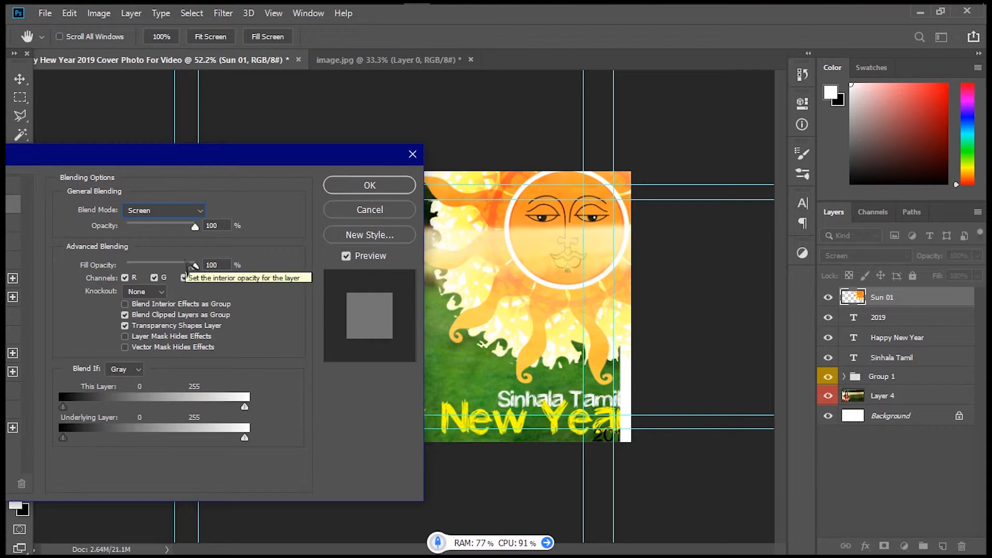
click(195, 212)
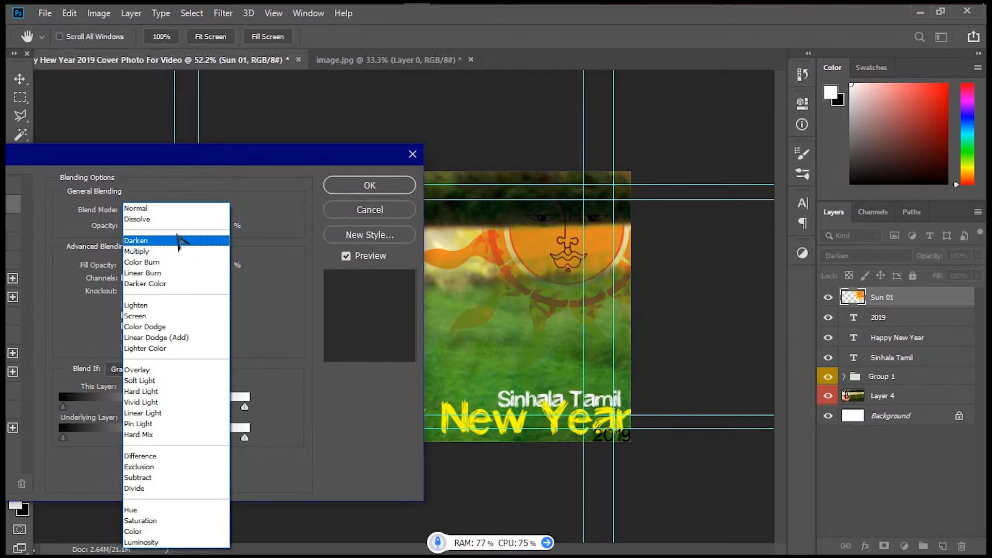
click(177, 240)
click(369, 185)
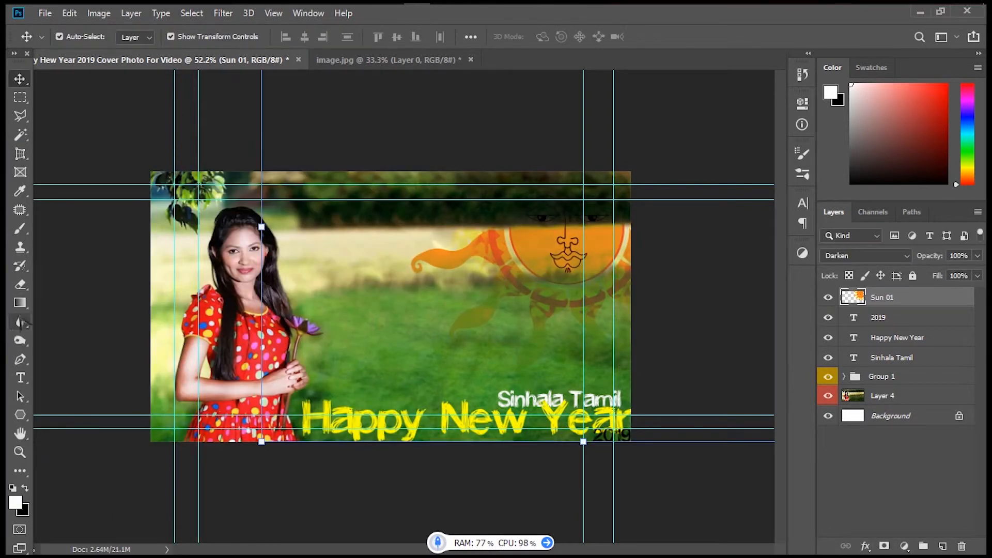
right_click(23, 322)
click(20, 340)
click(881, 395)
click(80, 36)
click(521, 200)
right_click(22, 339)
right_click(21, 377)
right_click(26, 304)
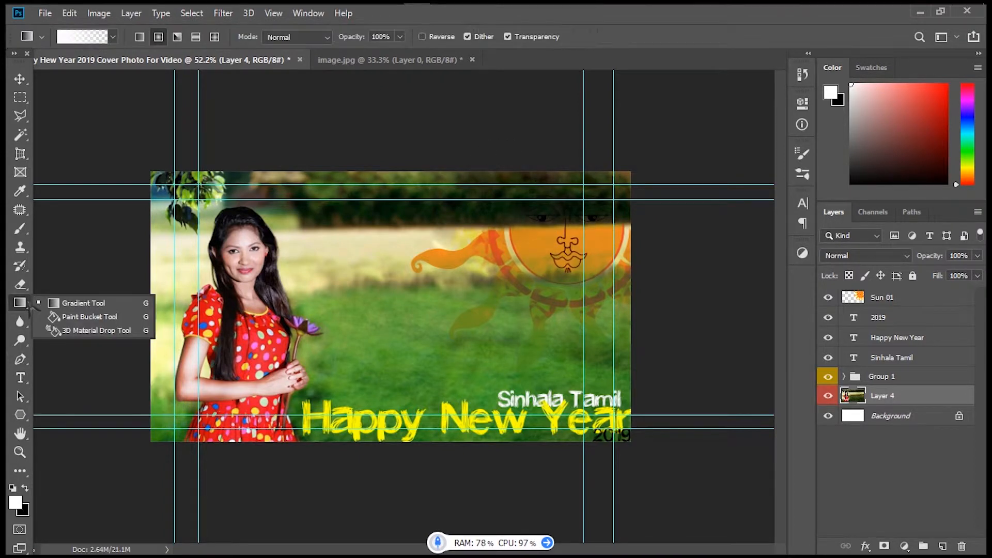
right_click(26, 287)
Choose the Gradient tool and add a new empty layer above Sun 01
right_click(24, 304)
click(62, 304)
click(877, 495)
click(942, 546)
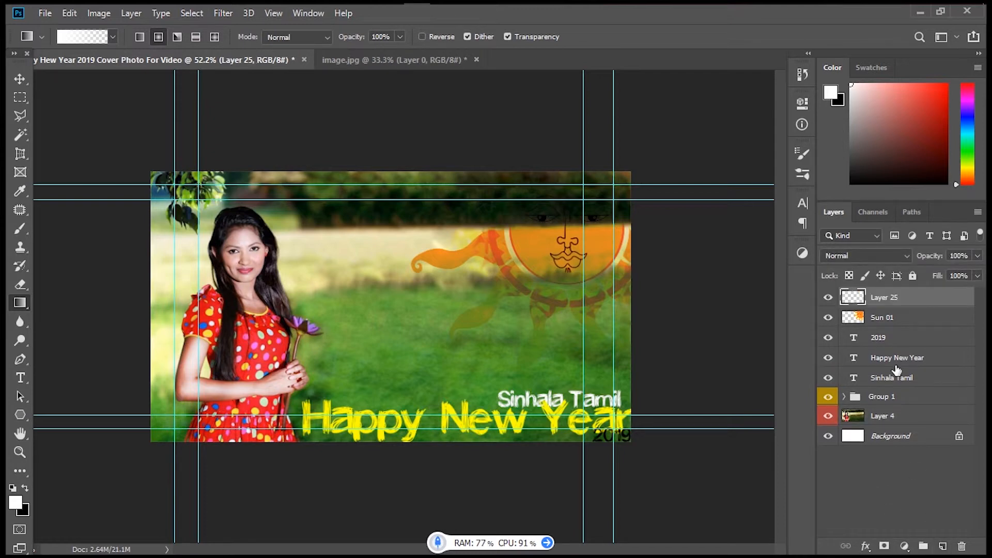
Try a black-to-transparent radial gradient from the canvas's upper right on Layer 25, placed beneath Sun 01
drag(665, 137, 709, 114)
key(x)
drag(675, 126, 160, 517)
drag(878, 299, 887, 335)
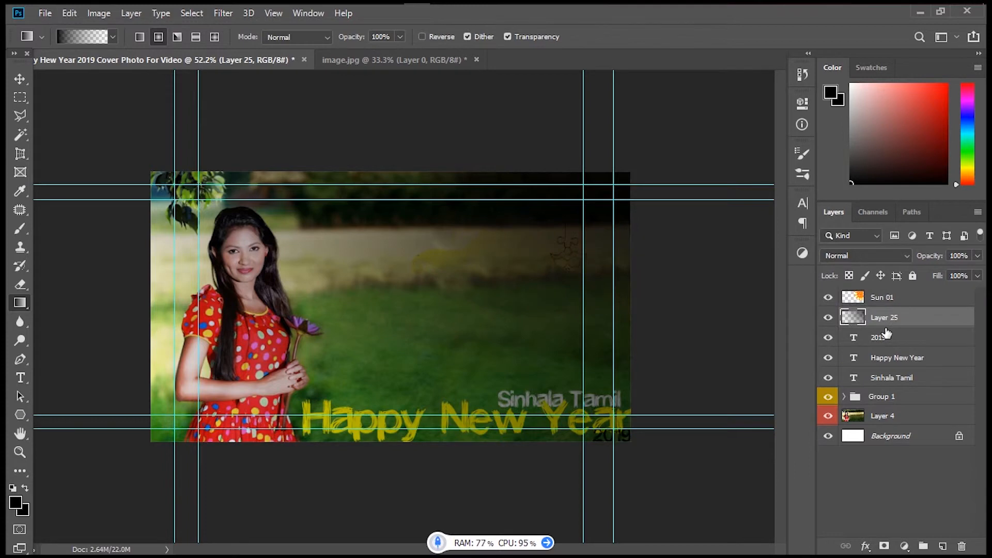
click(886, 298)
click(887, 317)
key(ctrl+z)
key(ctrl+z)
Draw a white-to-transparent radial gradient from the canvas's upper right on Layer 25, placed beneath the Sinhala Tamil layer at 50% fill
drag(892, 301, 892, 323)
key(x)
drag(695, 106, 356, 439)
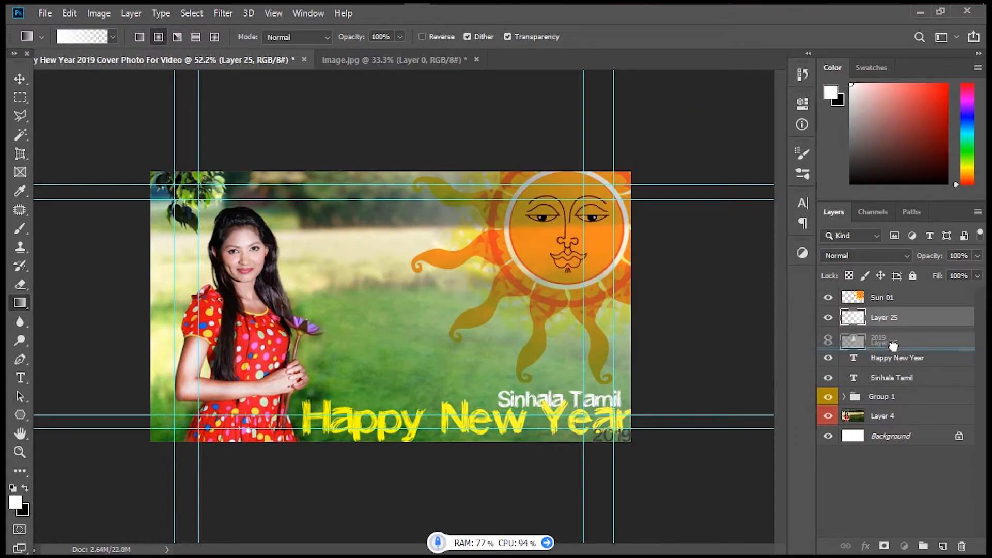
drag(885, 315, 897, 393)
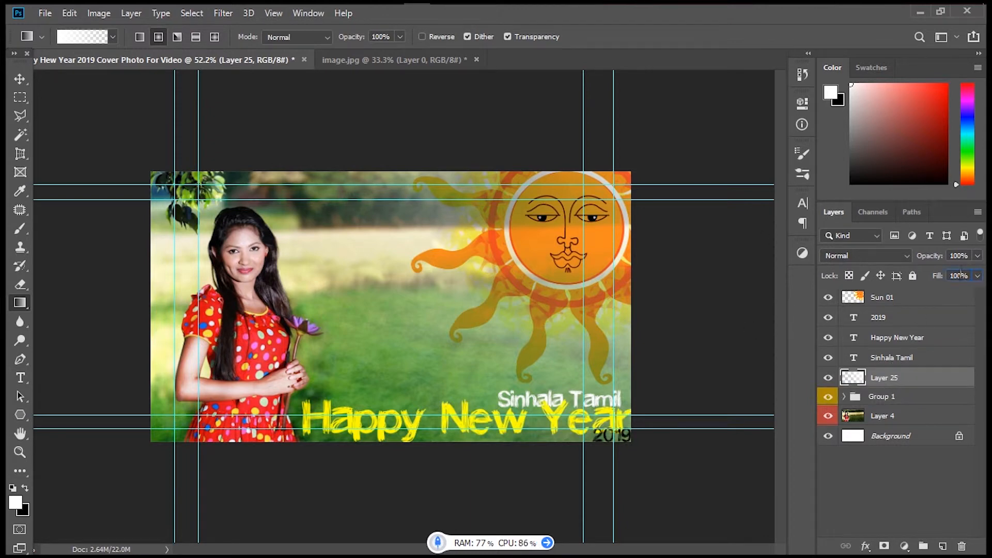
drag(946, 276, 936, 279)
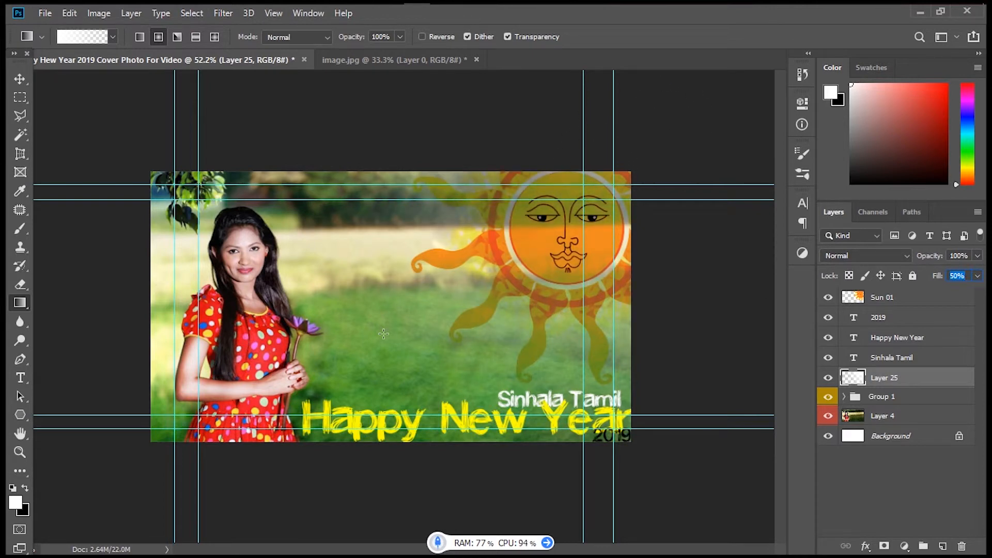
Replace the open image.jpg document with 64d6c169053435.5b73052b388f2.jpg and return to the cover document with Layer 25 selected
click(19, 79)
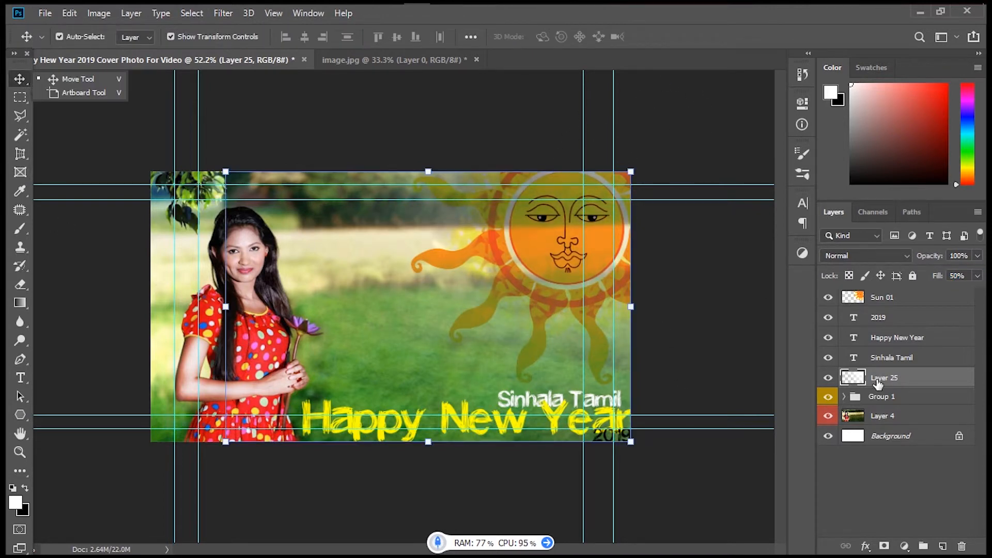
click(884, 416)
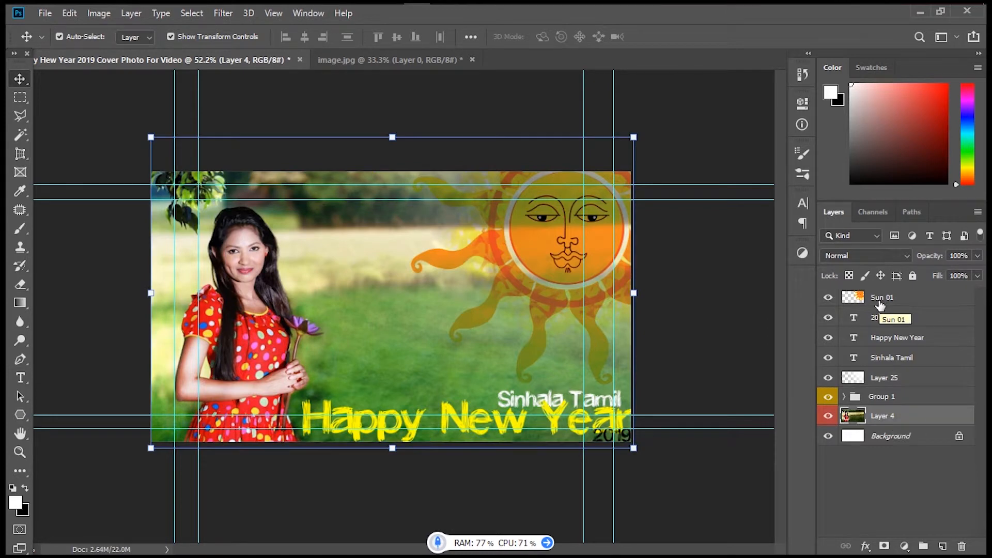
click(884, 378)
click(20, 322)
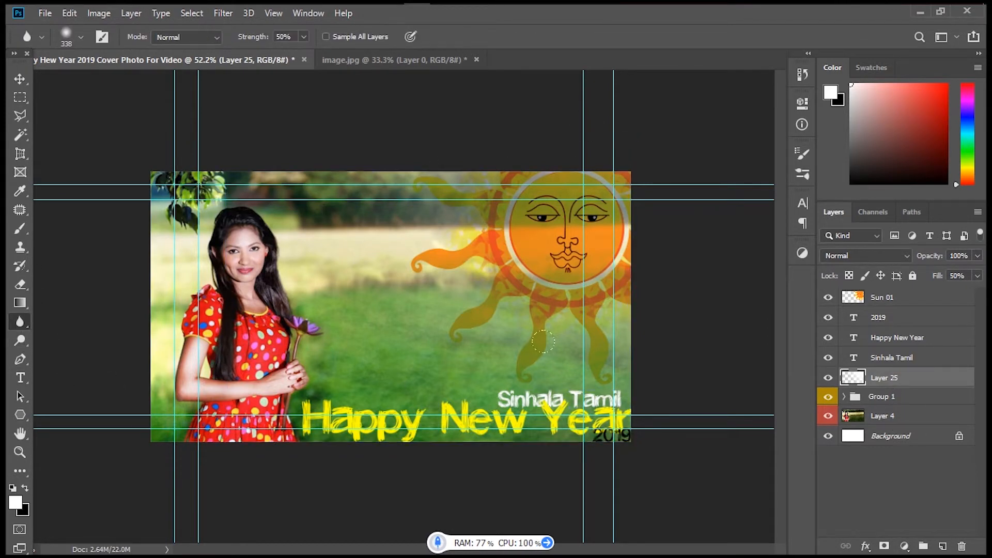
click(392, 60)
click(160, 60)
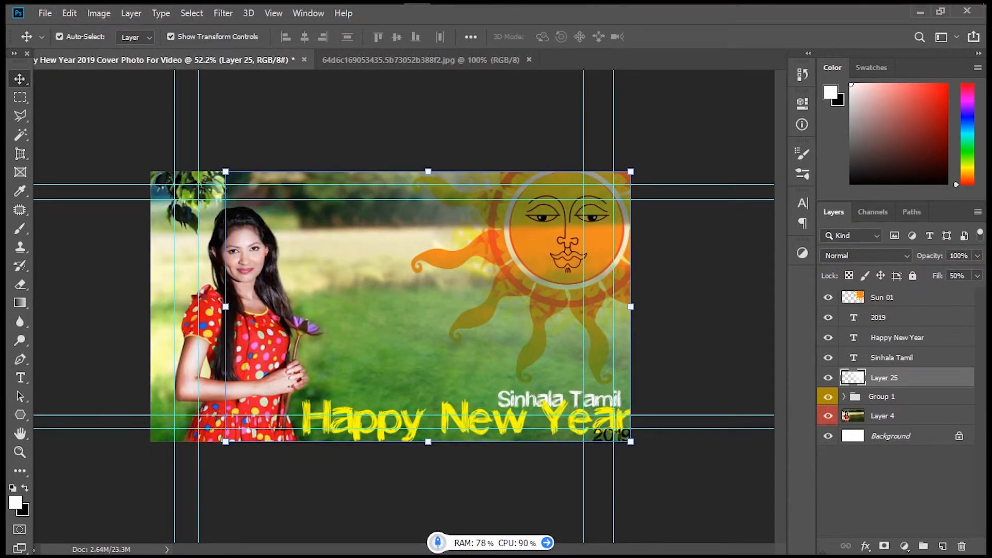
Add a new layer beneath Layer 25 and draw a red-to-transparent radial gradient on it from the canvas's lower left to upper right
click(942, 546)
drag(907, 378, 908, 407)
right_click(20, 303)
click(62, 302)
click(946, 84)
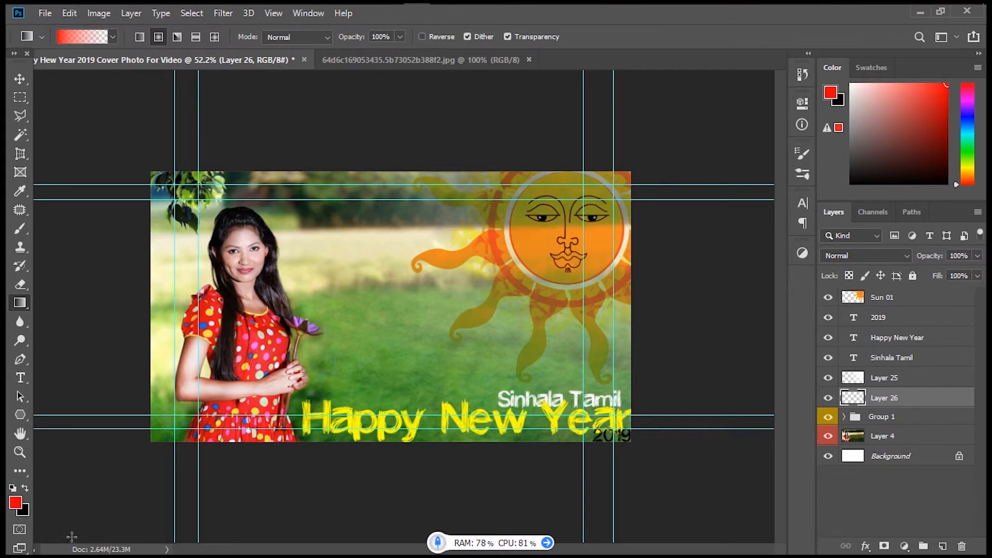
drag(67, 523, 629, 80)
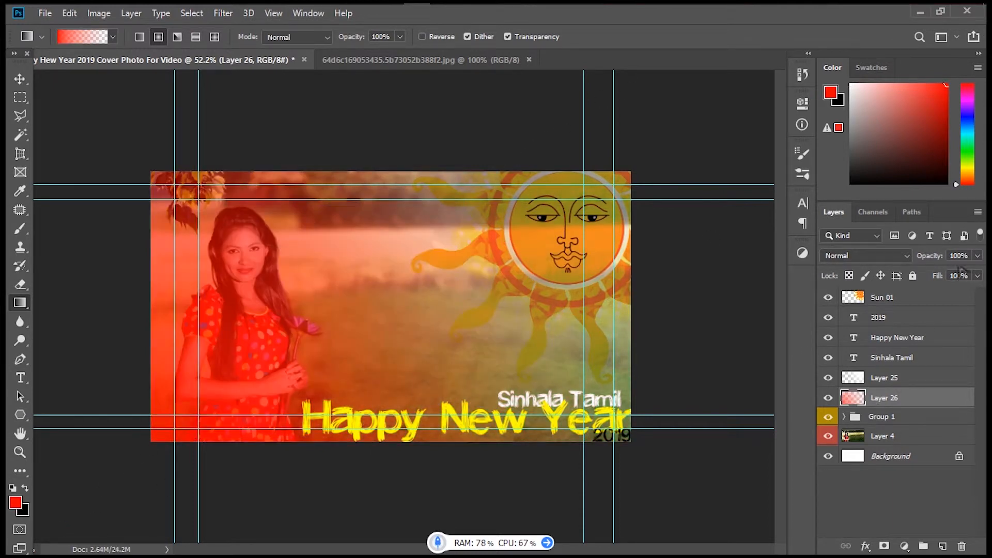
Lower the fill of the red gradient on Layer 26 to 30%
text(10)
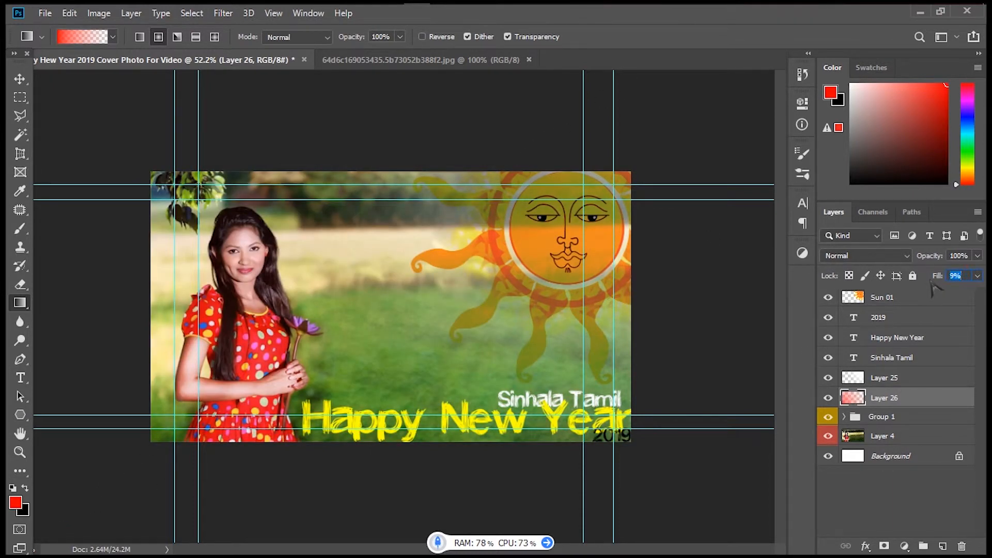
key(Up)
key(Up)
key(Up)
key(Up)
key(Up)
key(Up)
key(Up)
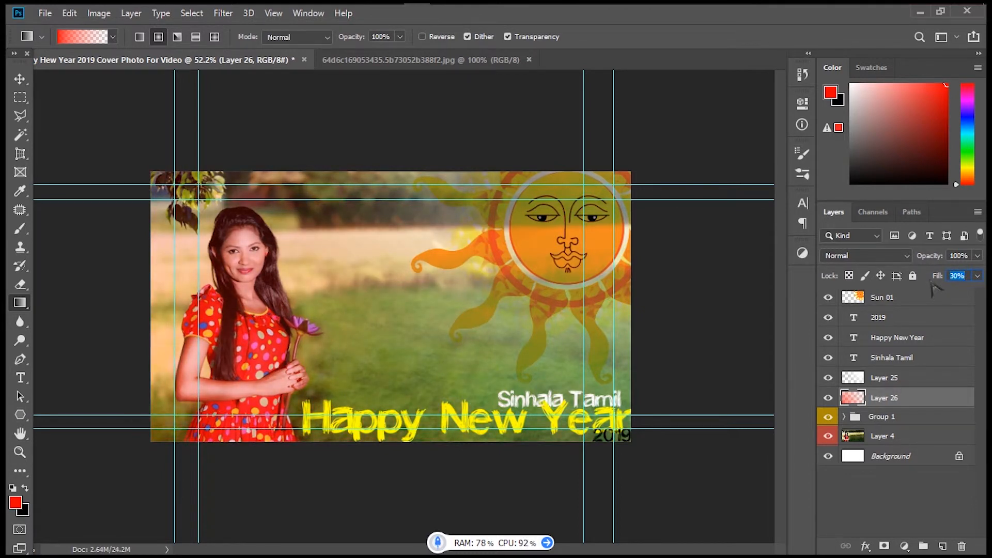
Erase the red gradient over the girl's face, hair and body on Layer 26 with a soft 165 px eraser
click(20, 284)
click(81, 37)
drag(137, 83, 148, 84)
click(235, 235)
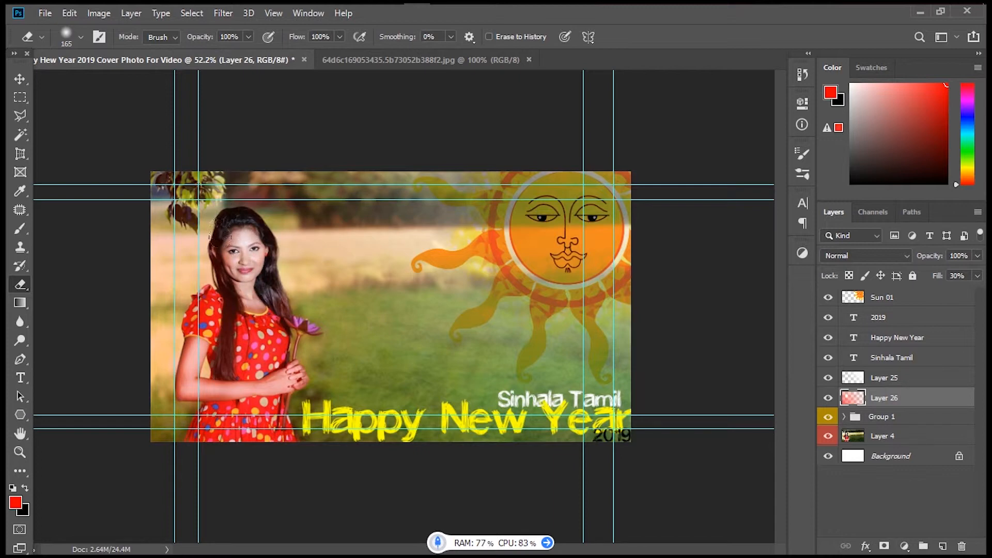
mouse_move(197, 305)
mouse_down()
mouse_move(191, 356)
mouse_move(199, 373)
mouse_move(268, 330)
mouse_up()
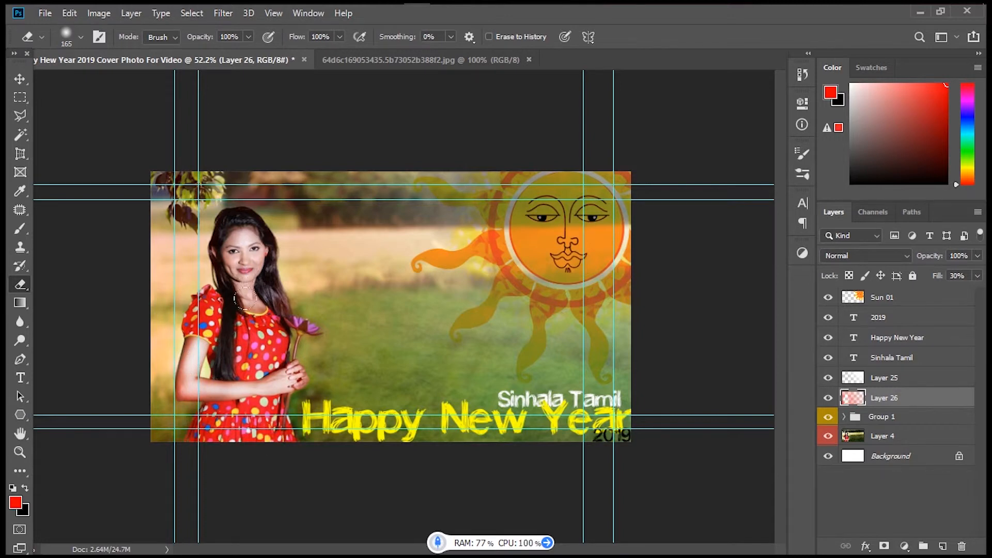
click(20, 79)
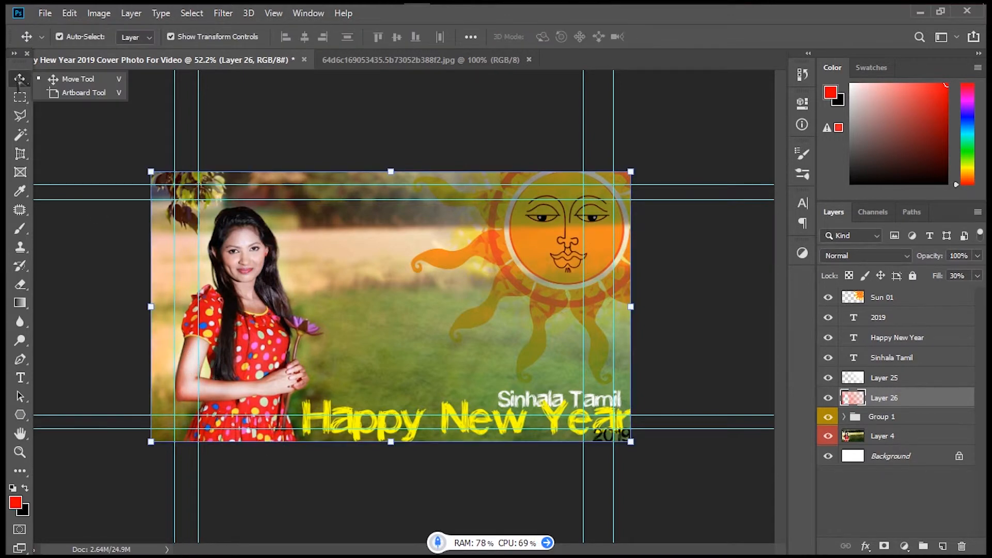
key(e)
click(16, 74)
Try the Darken blend mode on Layer 26 through its blending options
right_click(903, 403)
click(763, 22)
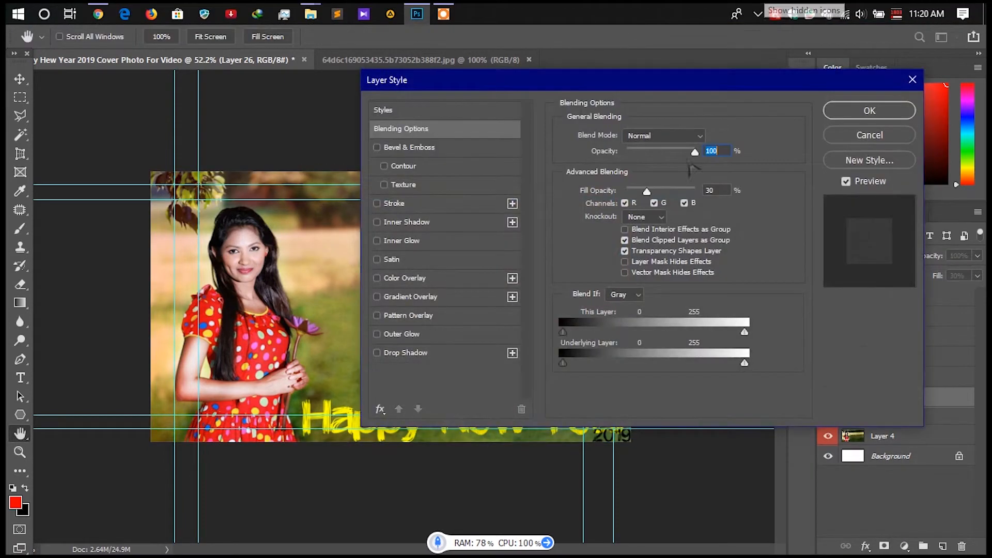
click(687, 135)
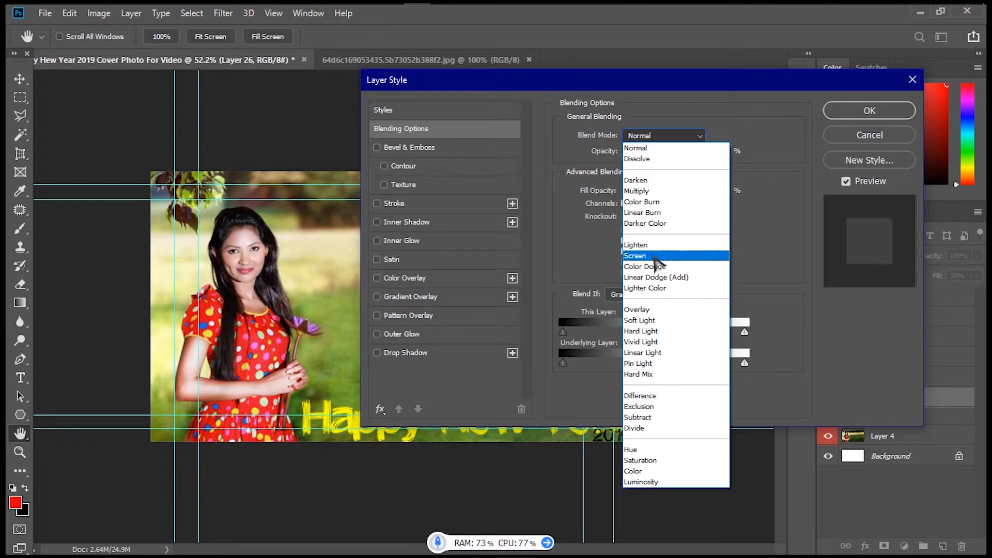
click(646, 180)
click(869, 110)
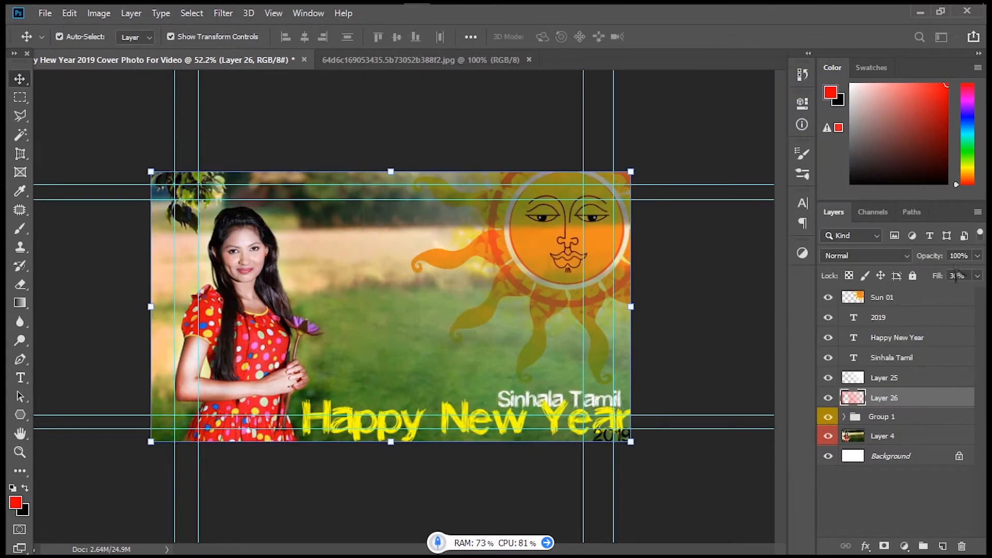
Raise Layer 26's fill to 100% and set its blend mode to Darken in the blending options
drag(977, 276, 976, 293)
right_click(885, 395)
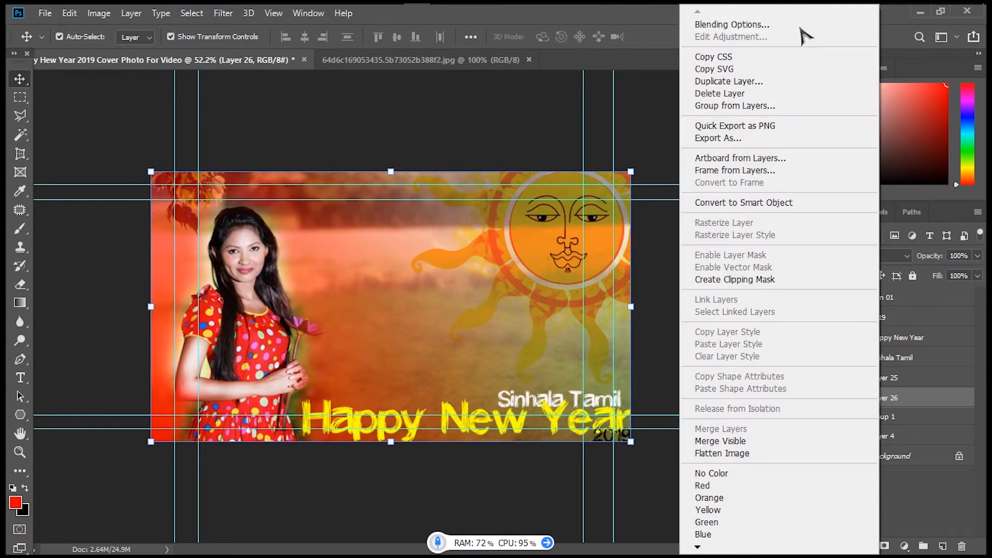
click(800, 24)
click(664, 136)
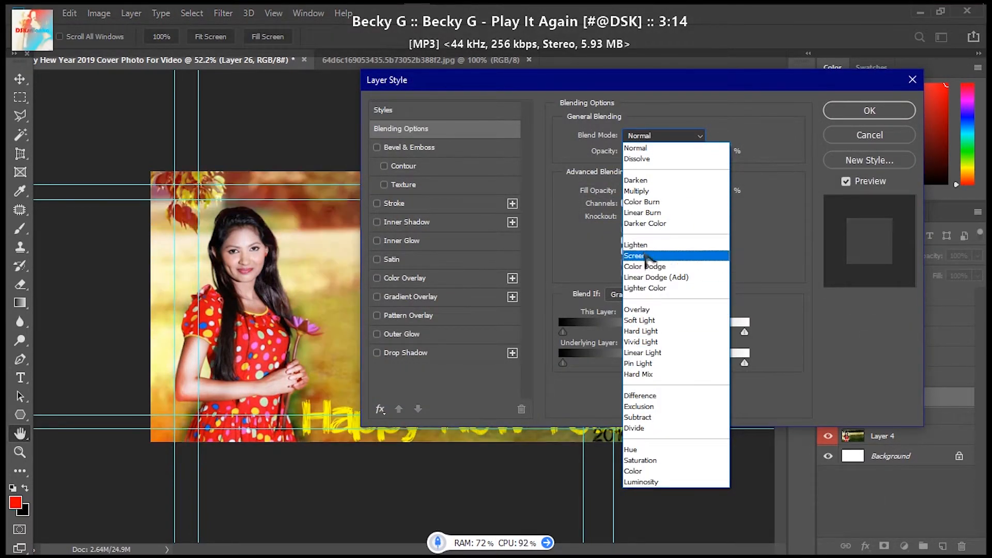
click(640, 180)
key(Return)
Reduce Layer 26's fill to 10% and deselect the layer
click(977, 275)
drag(979, 292, 937, 302)
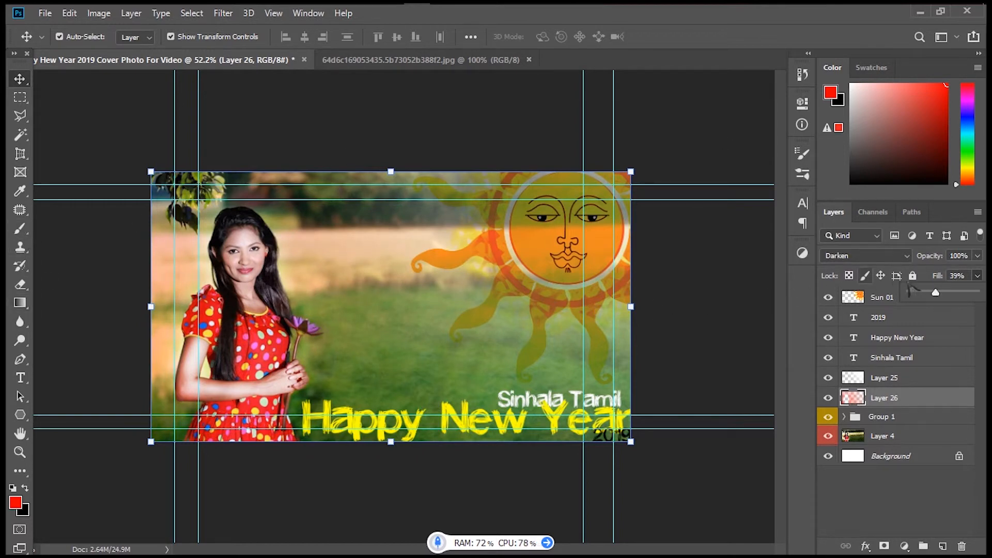
click(950, 275)
text(1)
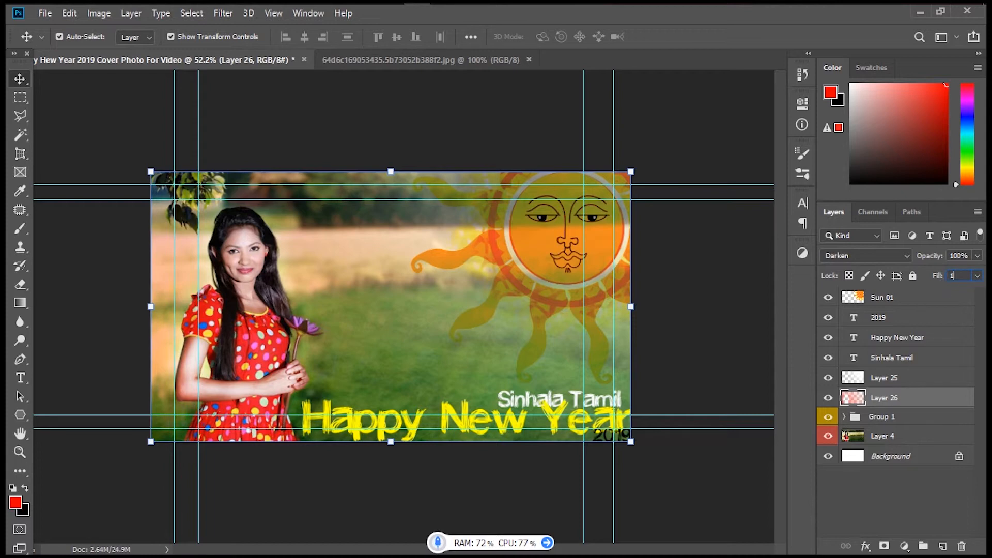
text(0)
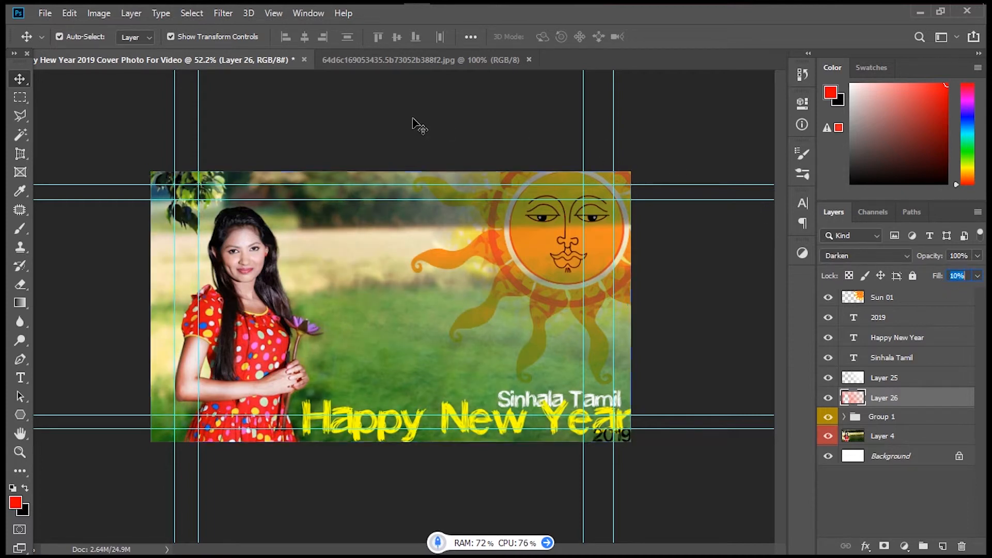
click(414, 124)
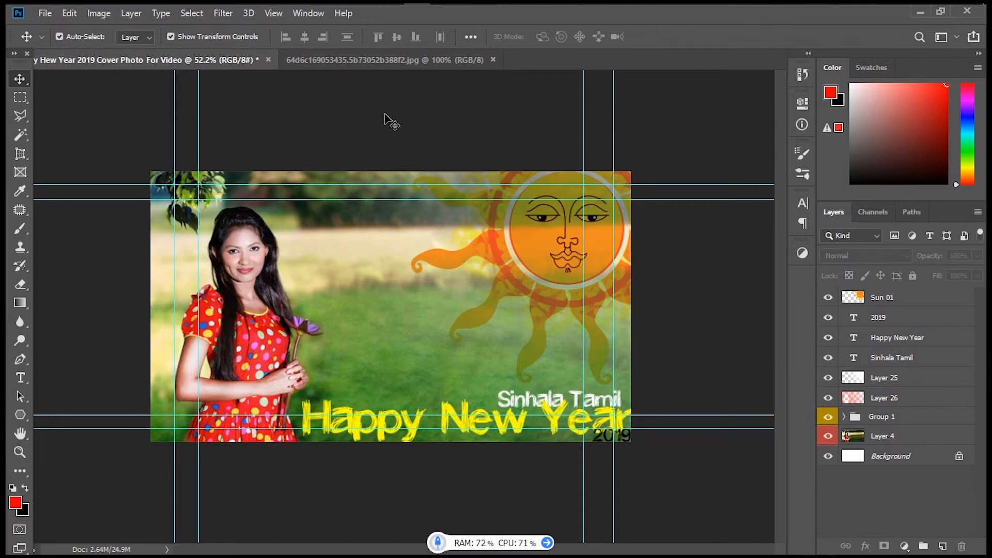
Open DSK.srilanka New Yellow Dragon logo 0.001 [Mid Size].png from the DSK srilanka Youtube folder inside DSKSL Logo on drive D
click(46, 15)
click(54, 42)
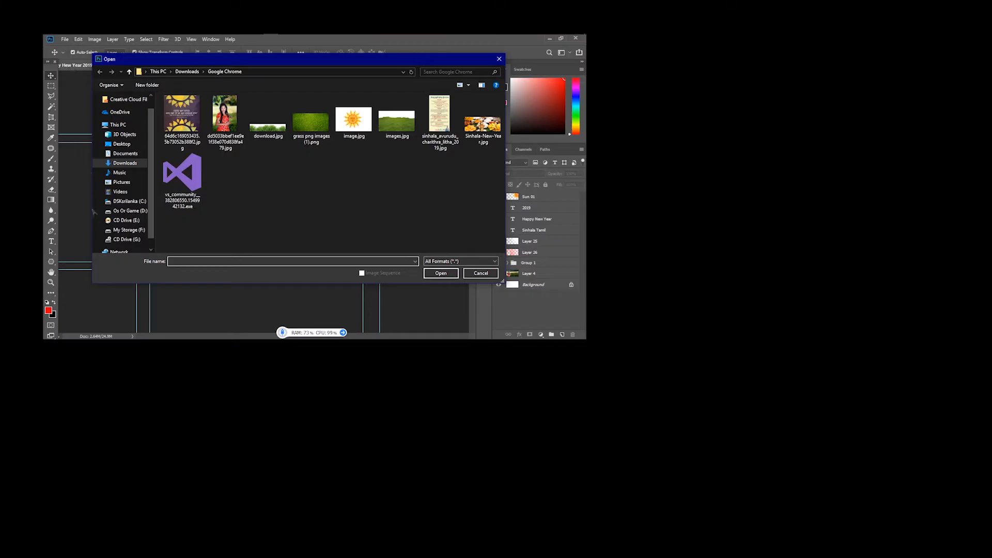
click(156, 304)
click(156, 322)
click(273, 153)
double_click(192, 118)
double_click(190, 124)
double_click(183, 120)
click(354, 125)
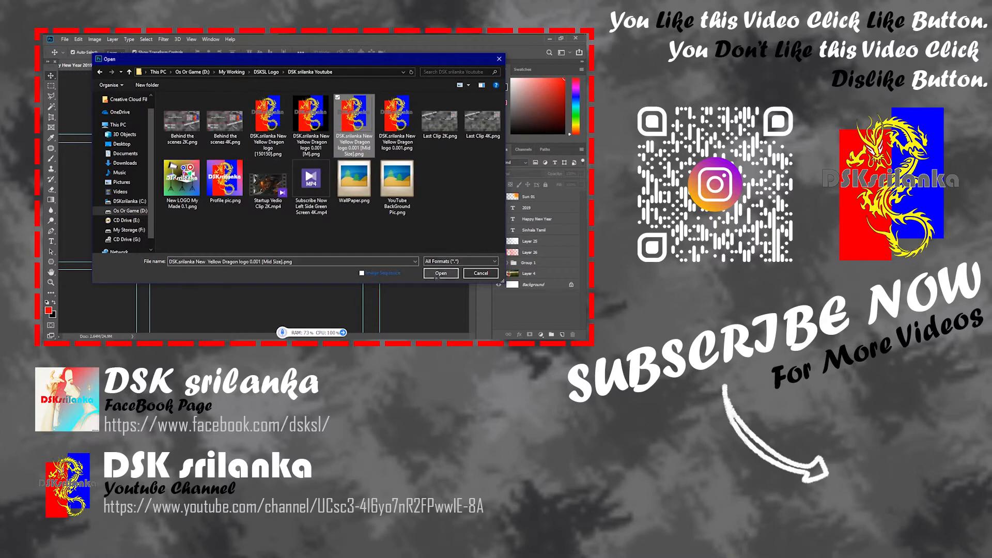
click(440, 273)
Bring the dragon logo into the cover document as a new top layer and close the other open image documents
drag(163, 109, 121, 76)
key(Return)
drag(162, 119, 212, 168)
key(Return)
drag(181, 134, 235, 194)
click(458, 65)
click(313, 154)
click(329, 65)
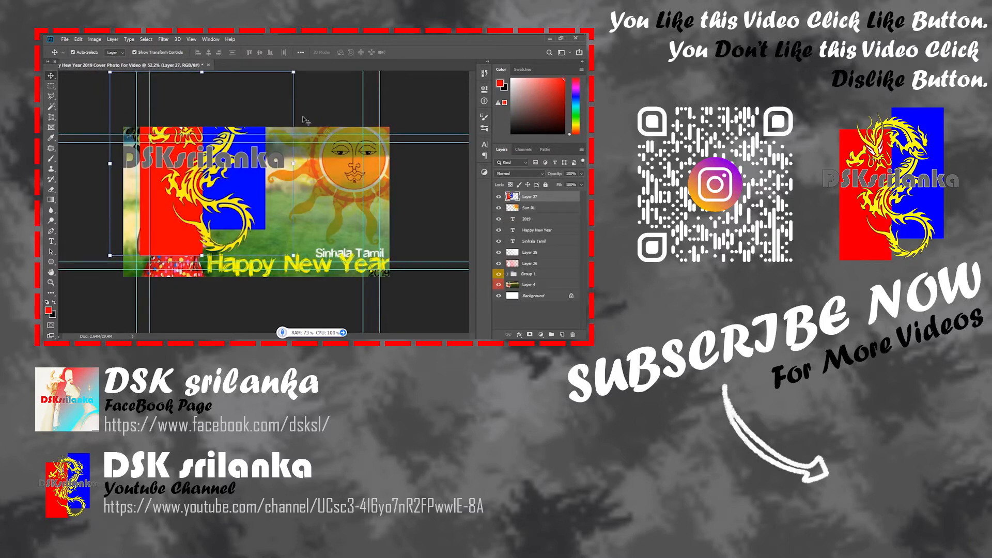
Scale the dragon logo down to about 27% and position it in the canvas's upper-right corner over the sun
drag(207, 157, 233, 195)
drag(319, 293, 234, 207)
drag(185, 158, 220, 186)
drag(267, 234, 338, 178)
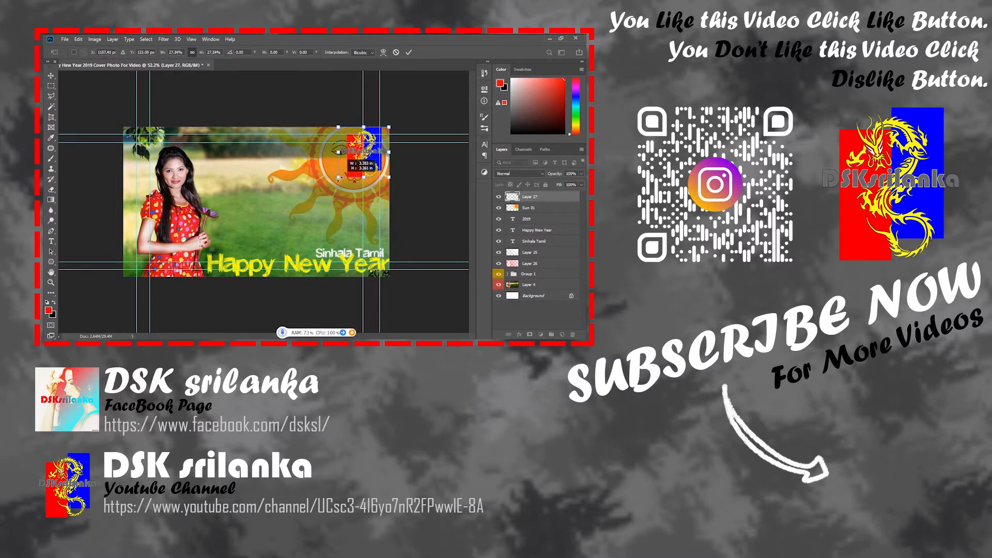